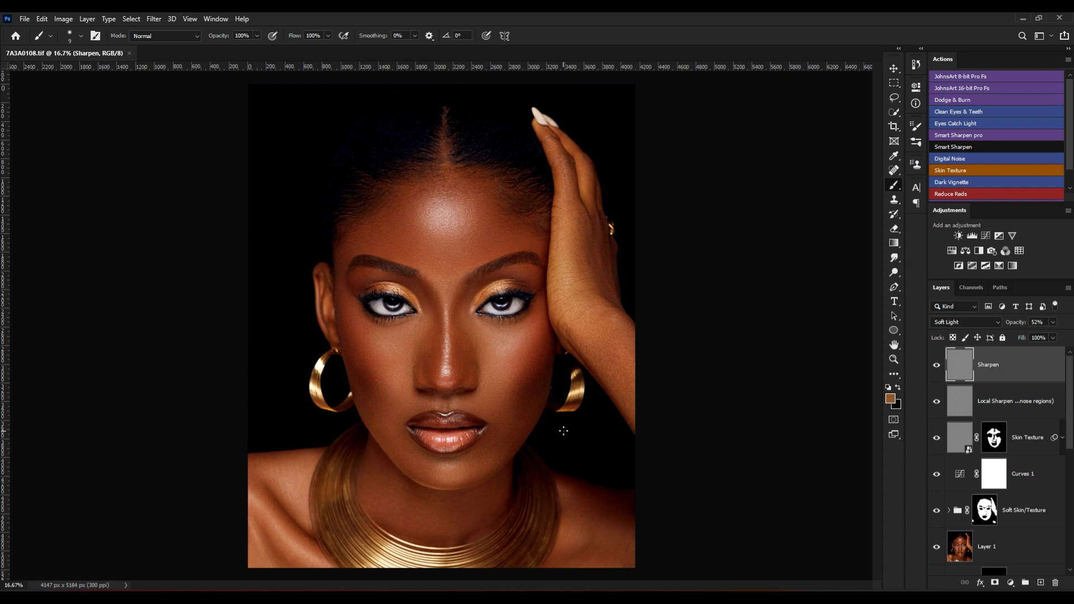
Examine the retouched portrait up close around the eyes and forehead, and look through the full layer stack.
key("ctrl+plus")
key("ctrl+plus")
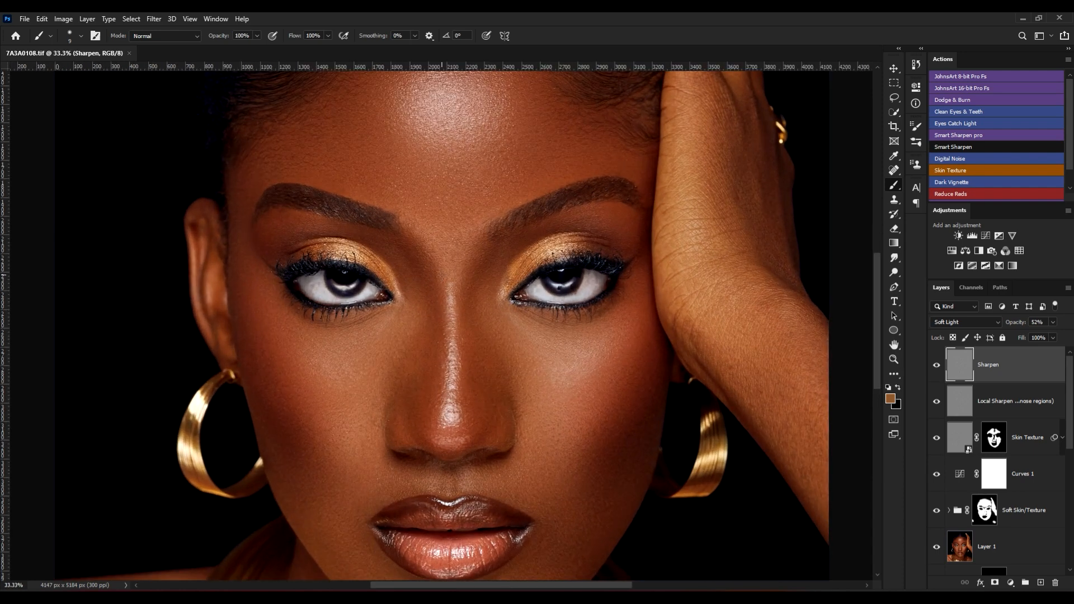
scroll(442, 325, "up", 3)
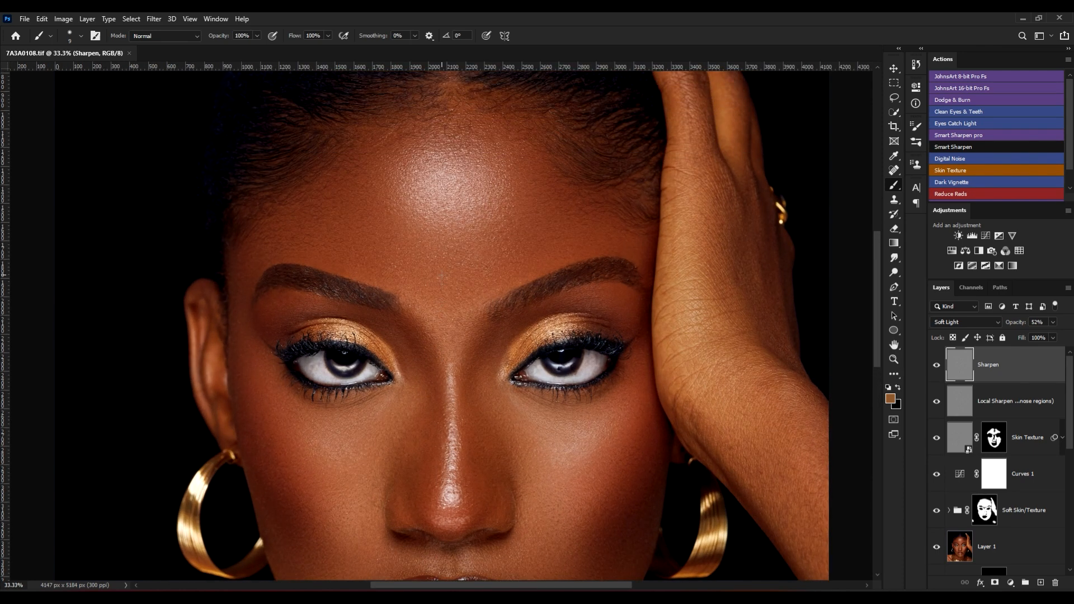
key("ctrl+minus")
key("ctrl+minus")
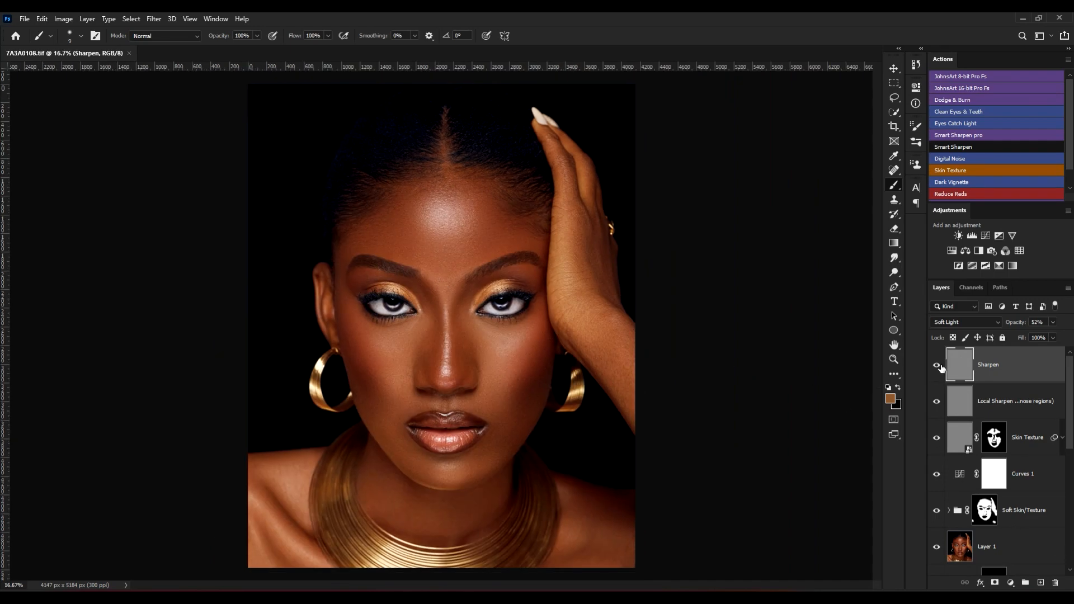
scroll(1000, 465, "down", 4)
scroll(1000, 468, "up", 4)
Hide the Sharpen layer, inspect the lips, neck and forehead up close without it, and show the layer again.
left_click(938, 367)
key("ctrl+plus")
key("ctrl+plus")
scroll(445, 278, "down", 6)
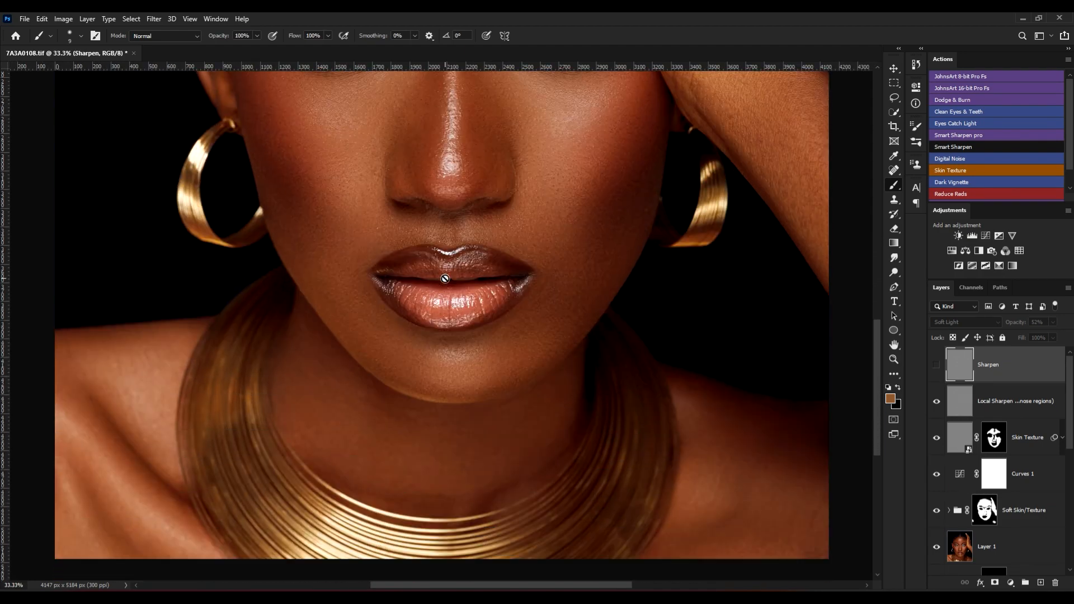
scroll(445, 279, "up", 10)
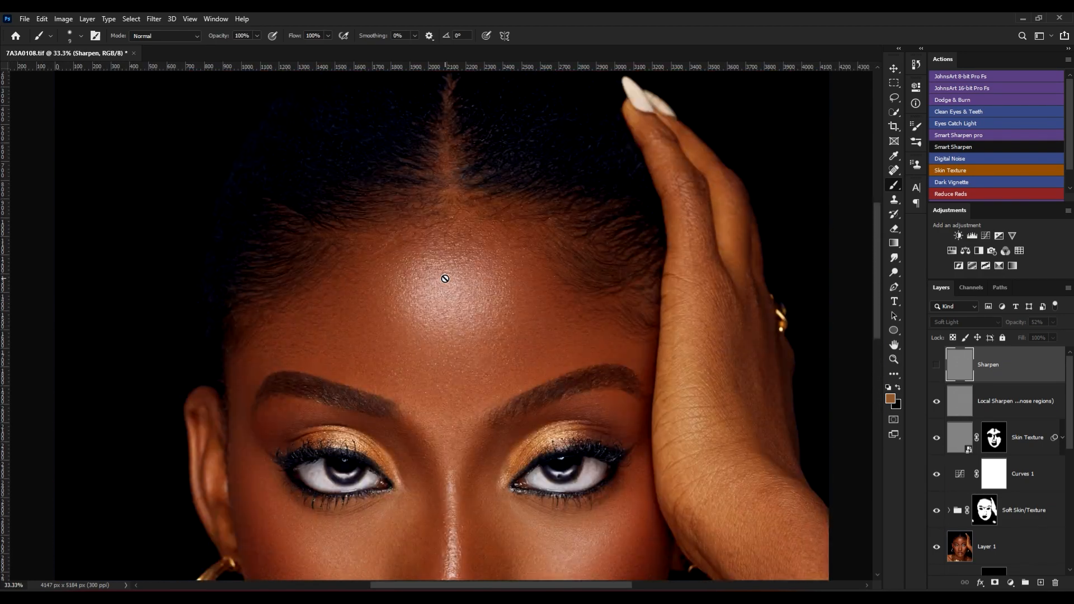
key("ctrl+minus")
key("ctrl+minus")
key("ctrl+minus")
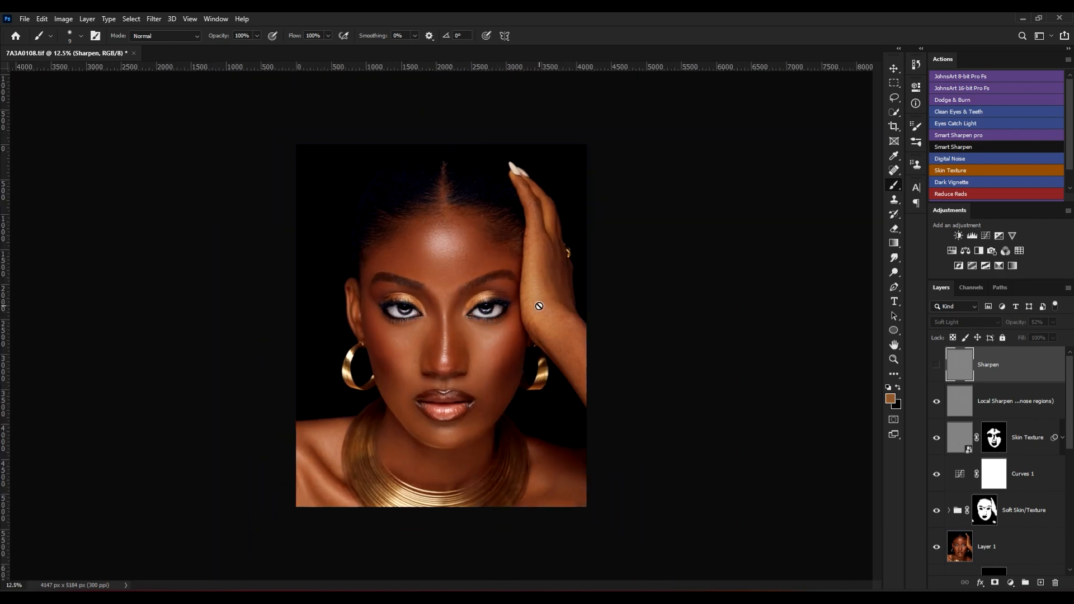
left_click(936, 365)
Show only the Background layer to view the original unretouched portrait.
scroll(940, 372, "down", 5)
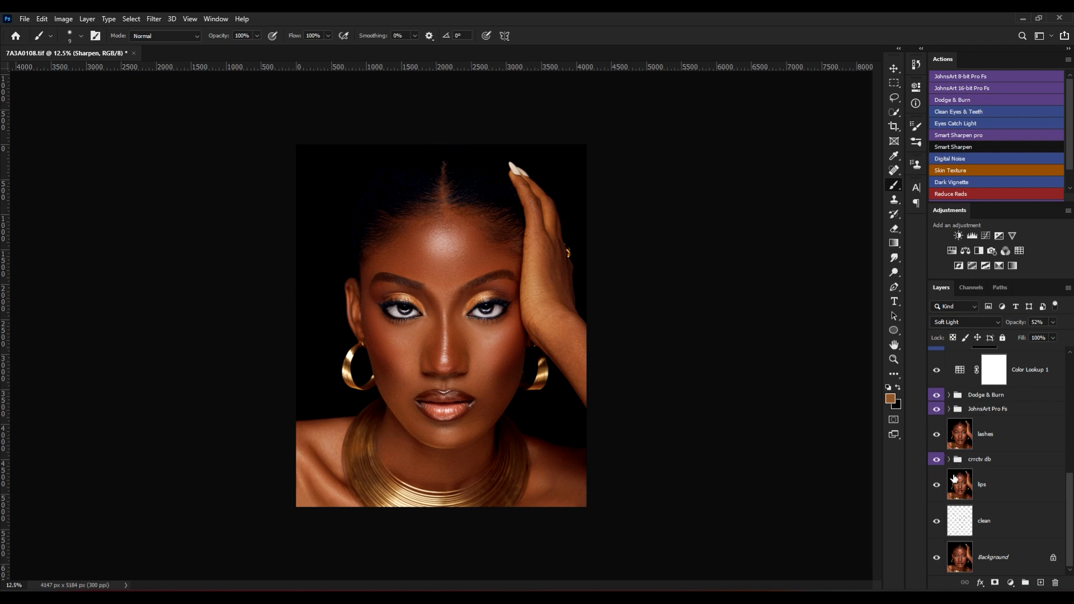
left_click(937, 557, "alt")
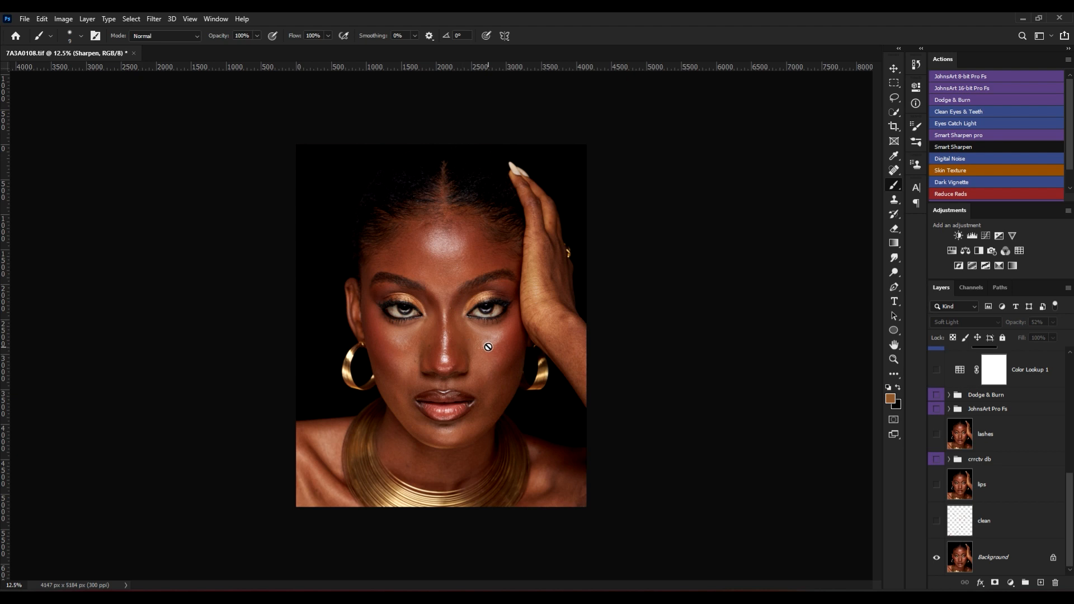
key("ctrl+plus")
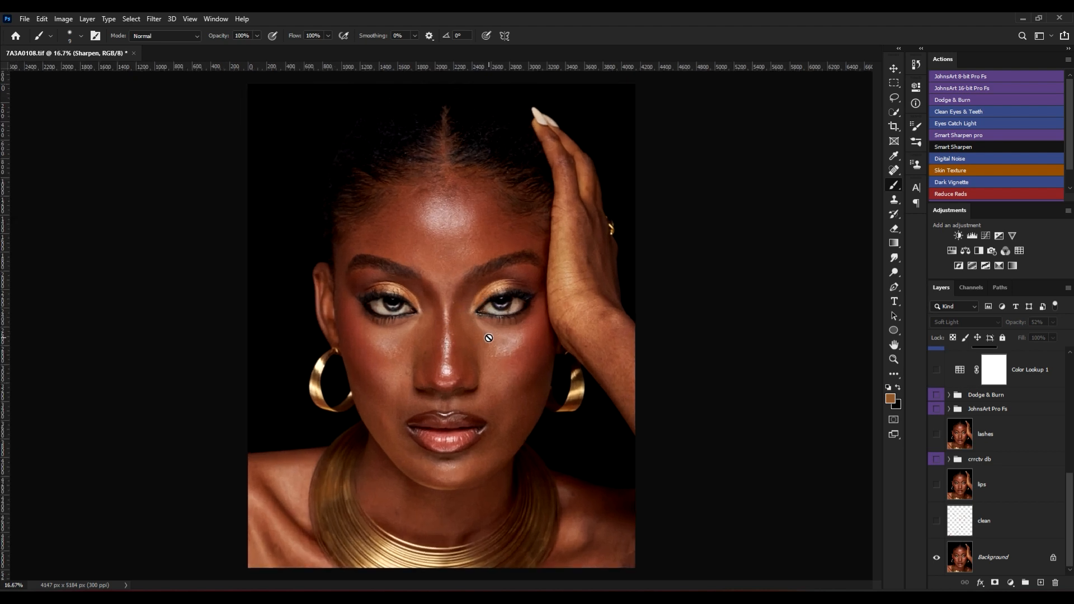
Compare the portrait with and without the clean and lips layers, leaving only clean shown above the Background.
left_click(937, 521)
left_click(936, 522)
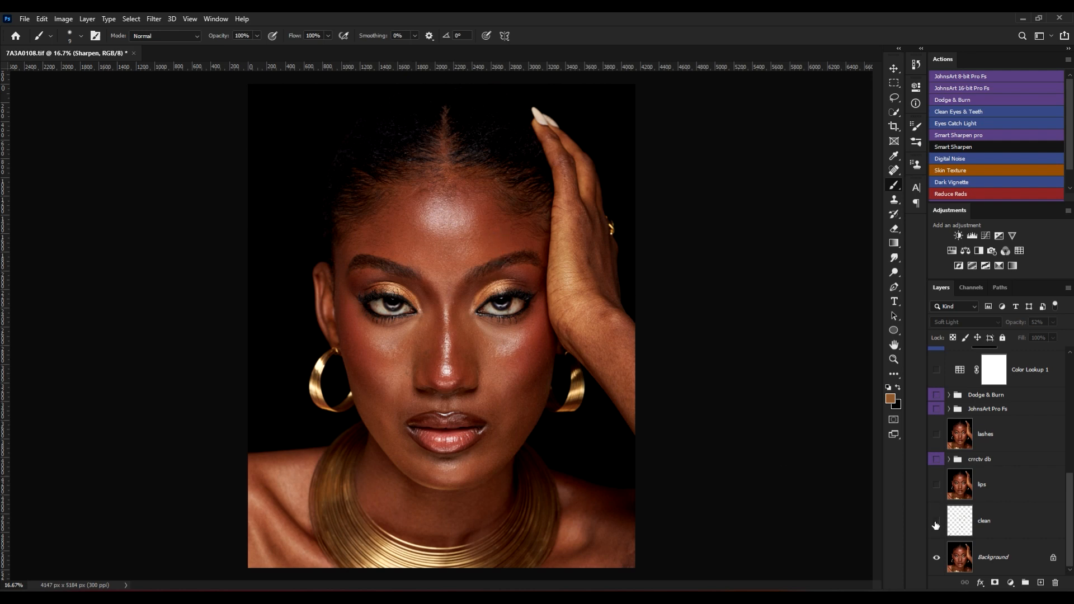
left_click(936, 486)
left_click(936, 486)
scroll(464, 428, "up", 1)
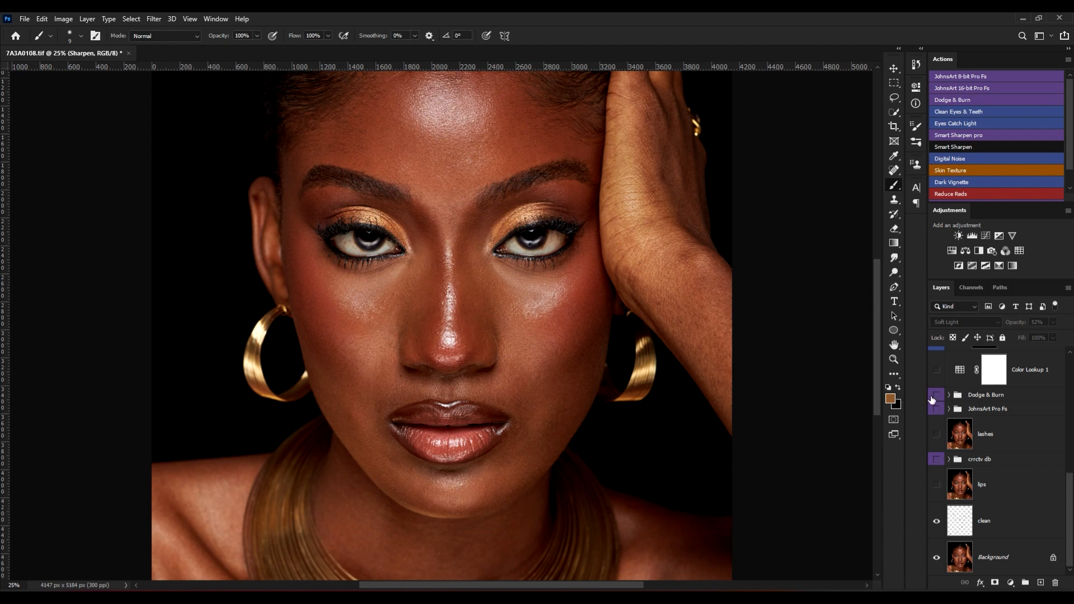
Show the lips layer, the crrctv db group and the lashes layer, checking their effect on the face up close.
left_click(936, 485)
scroll(936, 460, "up", 2)
scroll(715, 355, "down", 2)
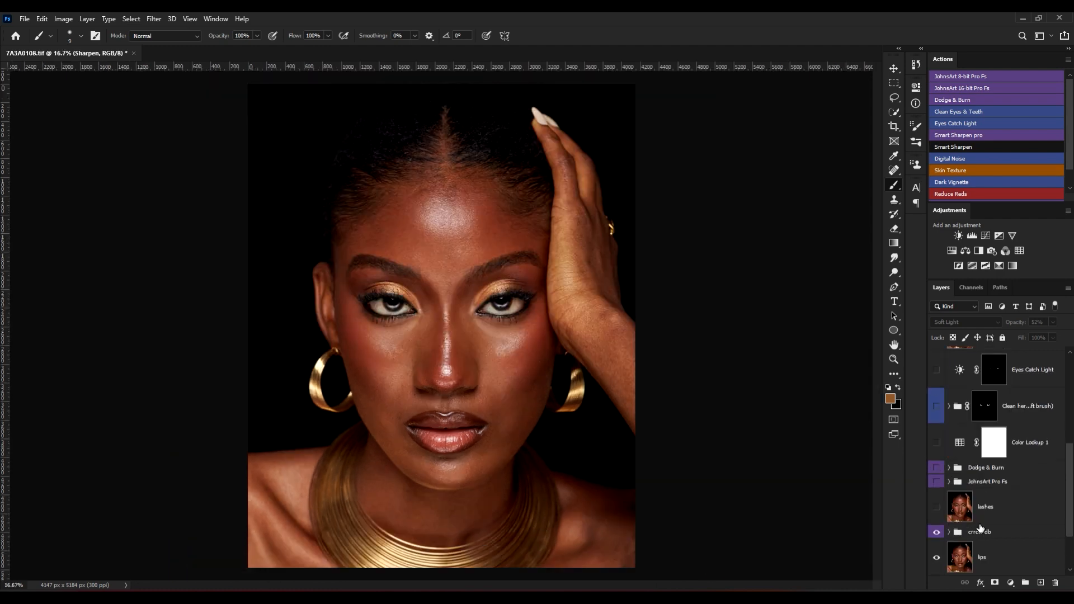
left_click(936, 507)
left_click(936, 507)
key("ctrl+plus")
key("ctrl+plus")
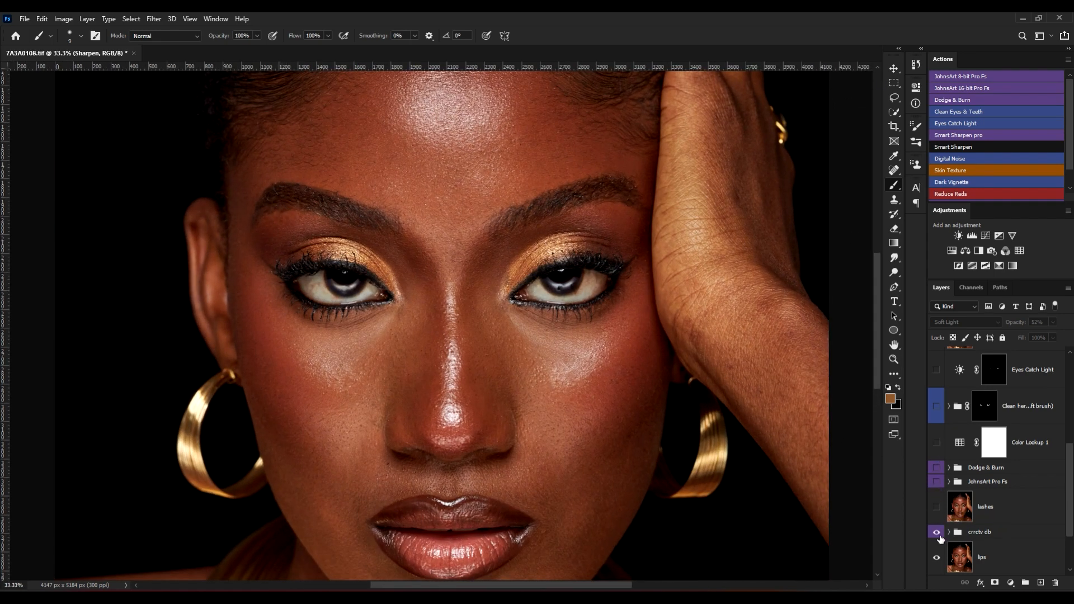
left_click(937, 508)
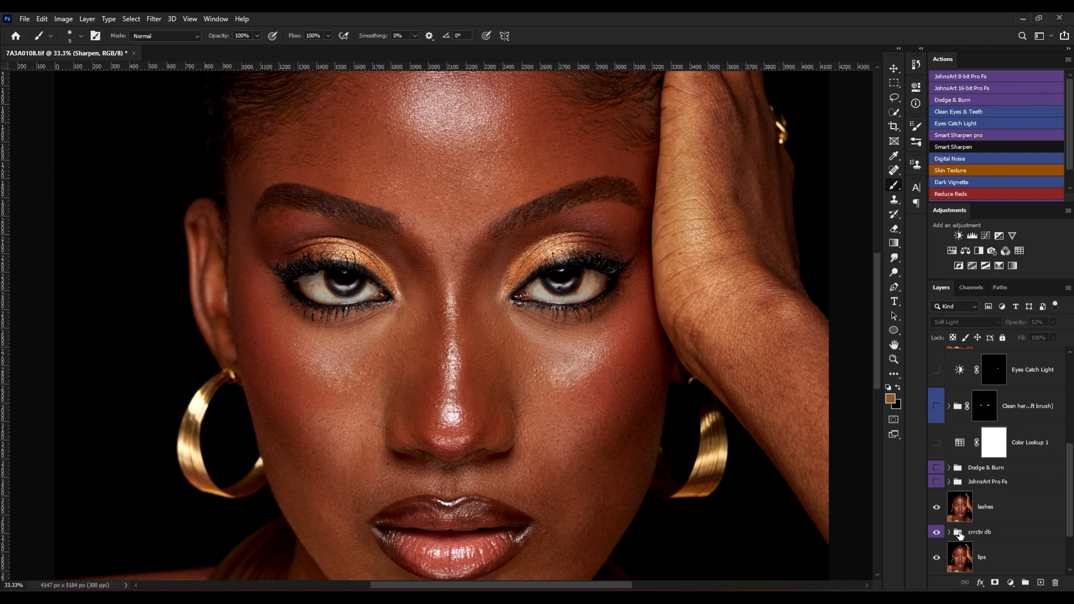
Compare the skin with and without the JohnsArt Pro Fs group, leaving the group shown.
left_click(937, 483)
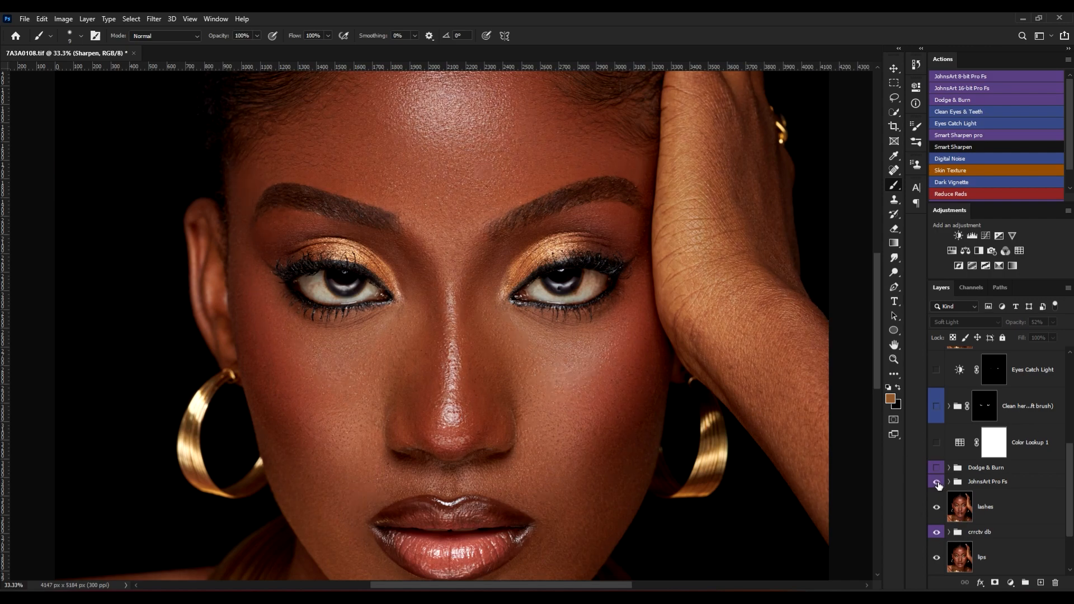
key("ctrl+minus")
key("ctrl+minus")
left_click(937, 482)
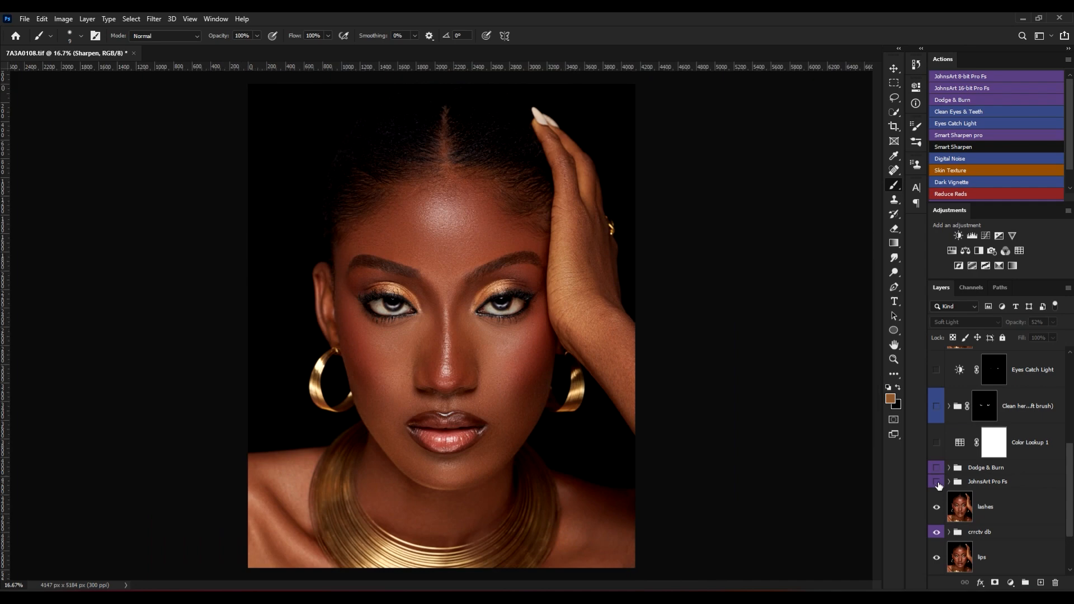
left_click(937, 482)
left_click(937, 482)
left_click(937, 483)
left_click(937, 482)
left_click(937, 482)
Compare the portrait with and without the Dodge & Burn group, leaving the group shown.
left_click(937, 468)
left_click(937, 468)
left_click(937, 468)
left_click(937, 468)
left_click(937, 468)
left_click(937, 467)
left_click(937, 467)
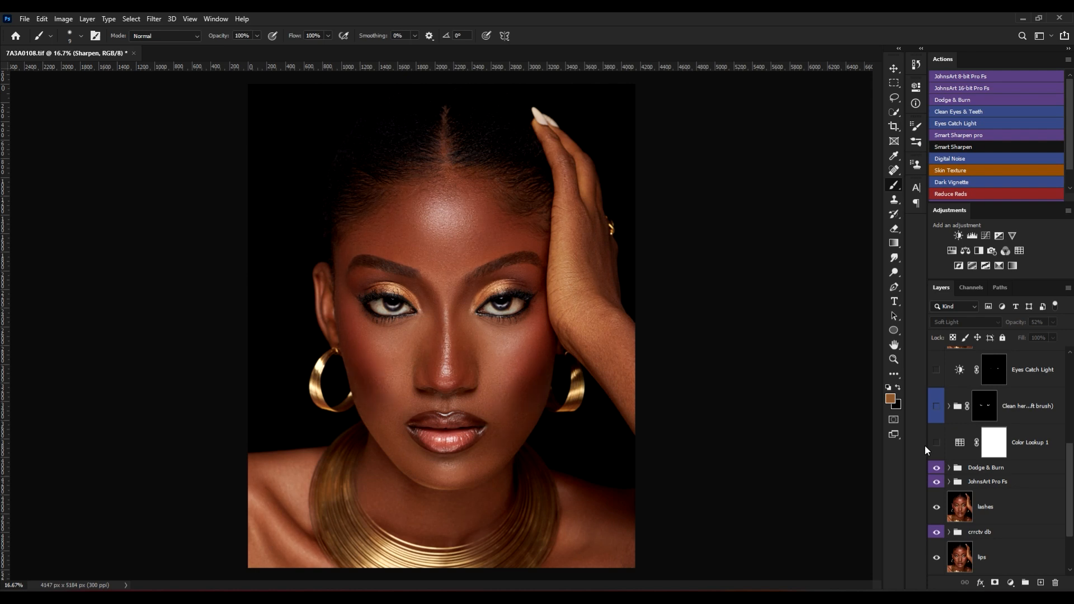
Show Color Lookup 1, the eye-cleaning group, Eyes Catch Light and Layer 1 in order from the lowest up.
left_click(937, 444)
scroll(985, 428, "up", 1)
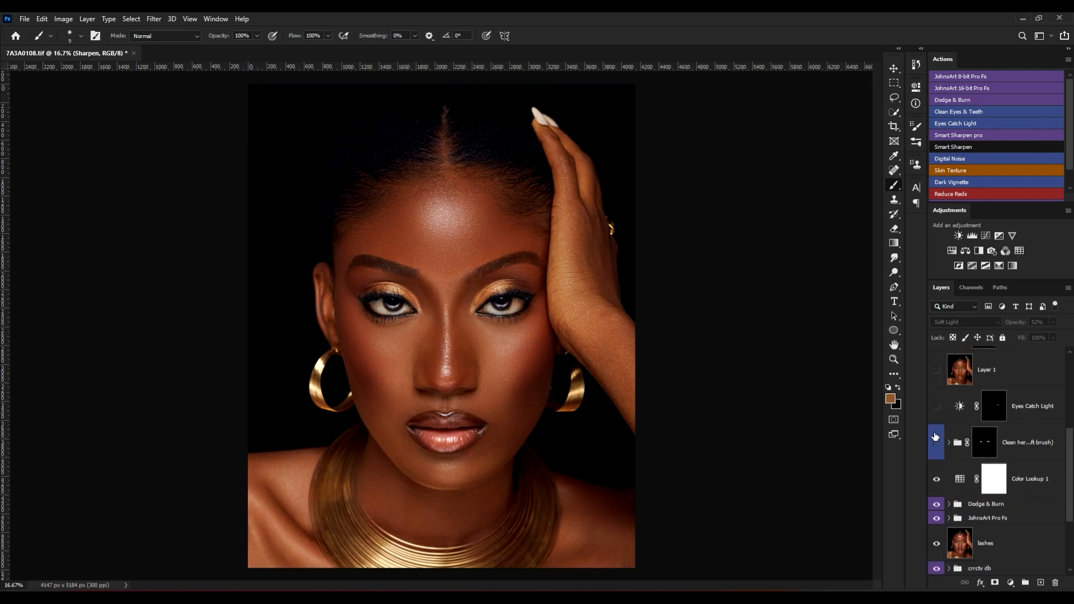
left_click(938, 442)
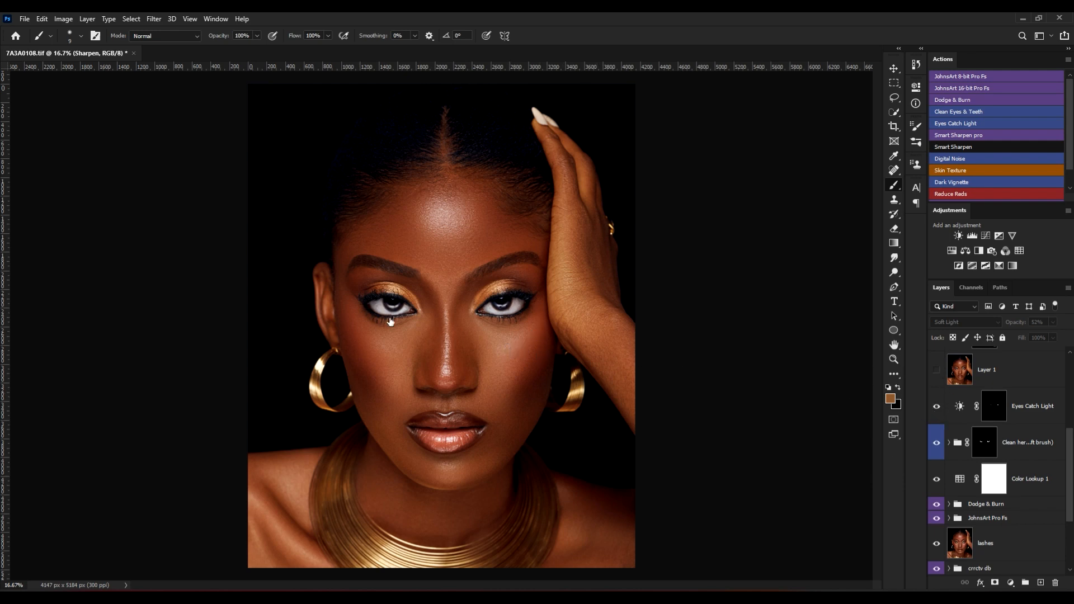
left_click(938, 410)
scroll(938, 414, "up", 2)
left_click(938, 443)
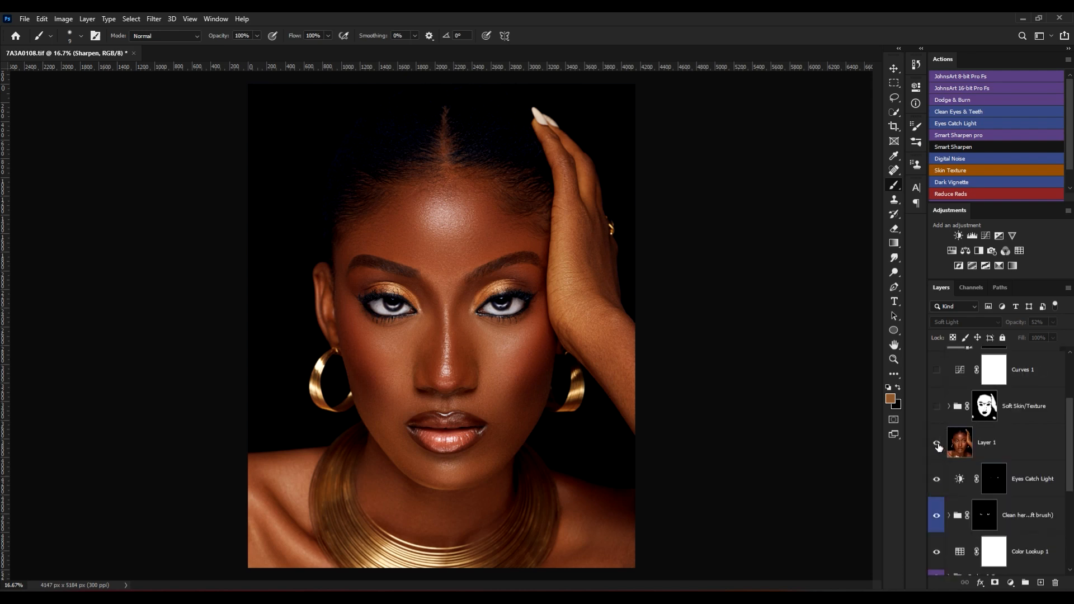
Show the Soft Skin/Texture group, Curves 1, Skin Texture, Local Sharpen and Sharpen to restore the full retouch.
scroll(1029, 421, "up", 2)
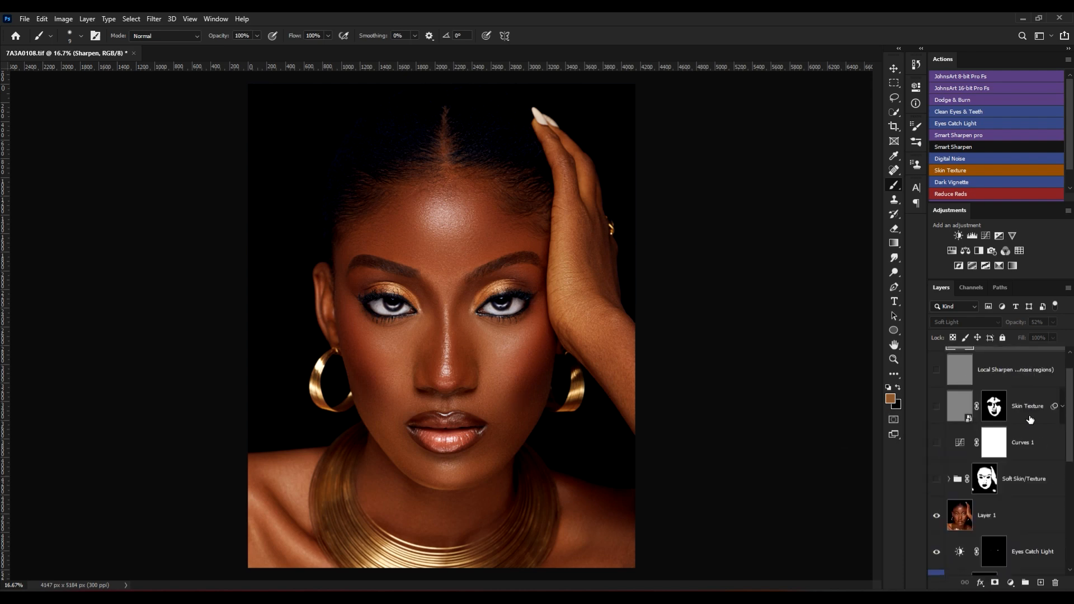
left_click(937, 479)
left_click(937, 443)
scroll(985, 434, "up", 1)
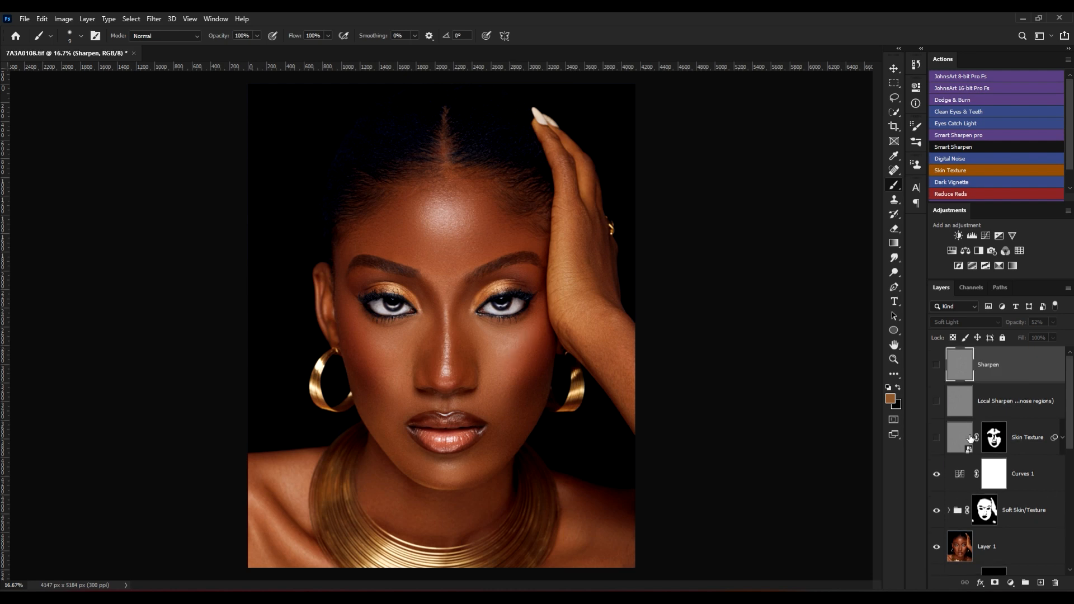
left_click(937, 439)
left_click(935, 402)
left_click(936, 365)
Inspect the fully retouched face up close from the lips to the forehead, and return to the whole portrait.
key("ctrl+plus")
key("ctrl+plus")
scroll(436, 317, "down", 3)
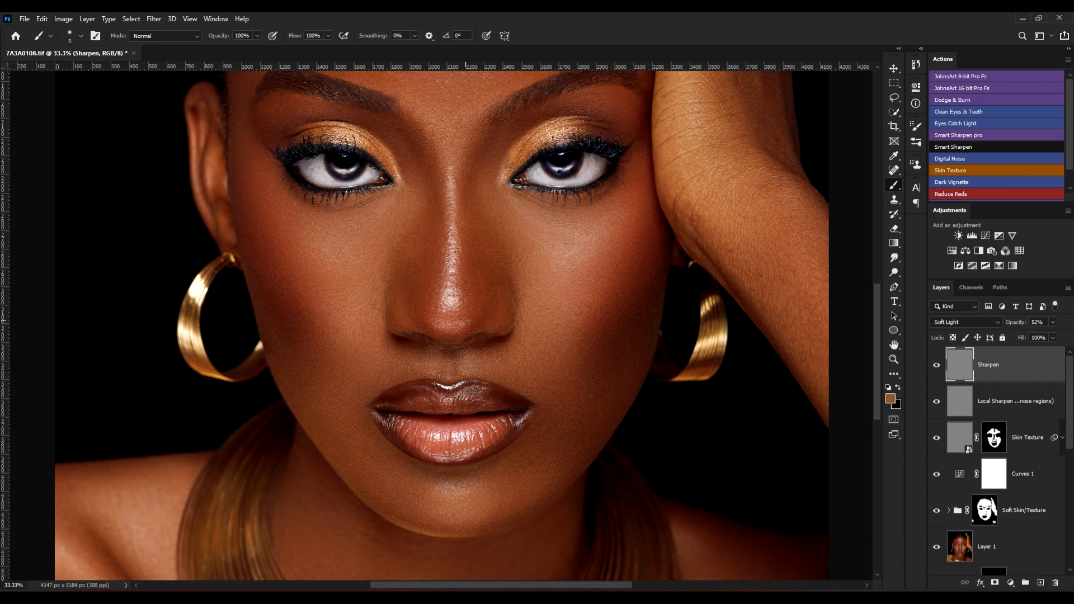
scroll(496, 318, "up", 6)
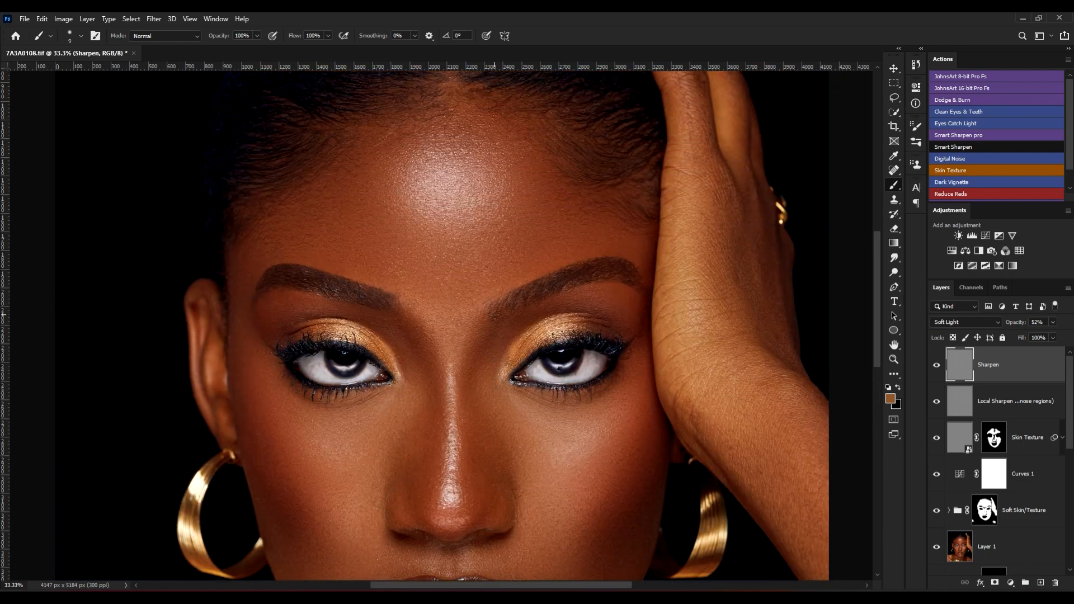
key("ctrl+minus")
key("ctrl+minus")
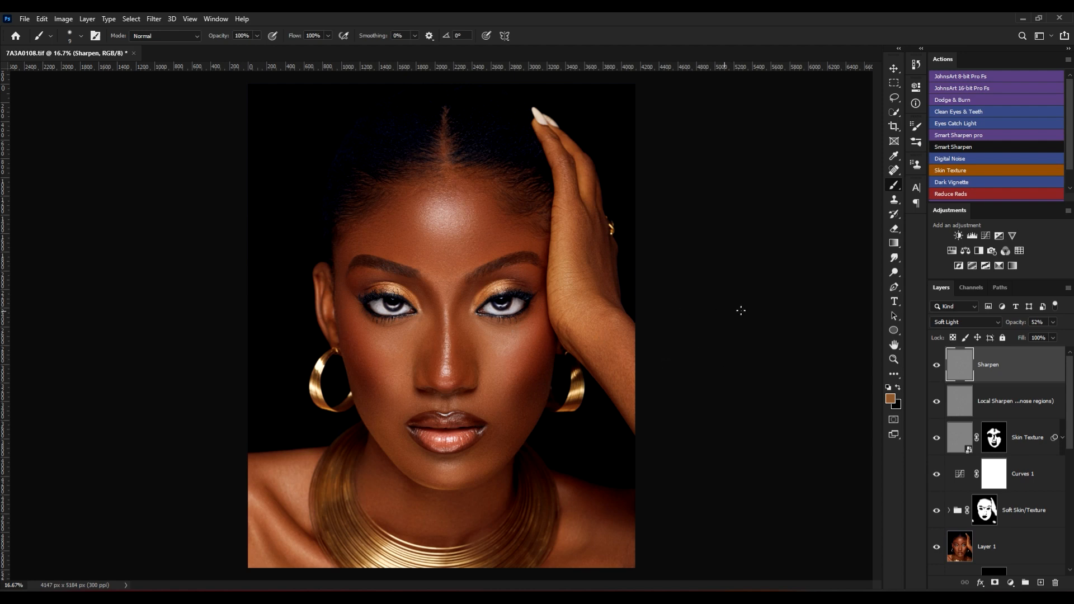
Delete all layers from Sharpen down to Color Lookup 1, and delete the Dodge & Burn group.
mouse_move(1070, 417)
left_mouse_down()
mouse_move(1070, 449)
mouse_move(1071, 420)
left_mouse_up()
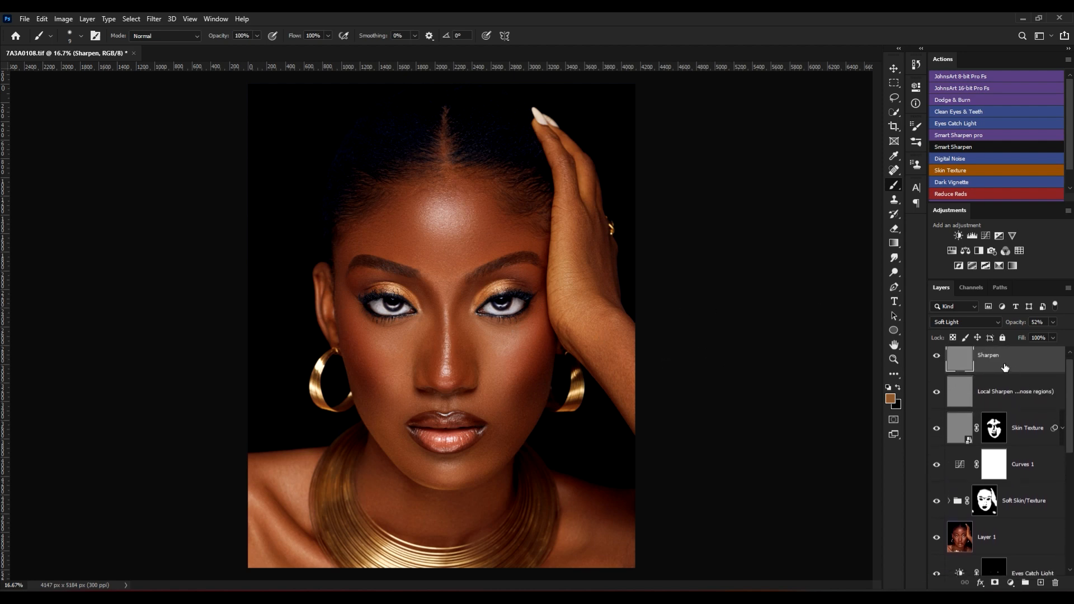
scroll(1016, 459, "down", 5)
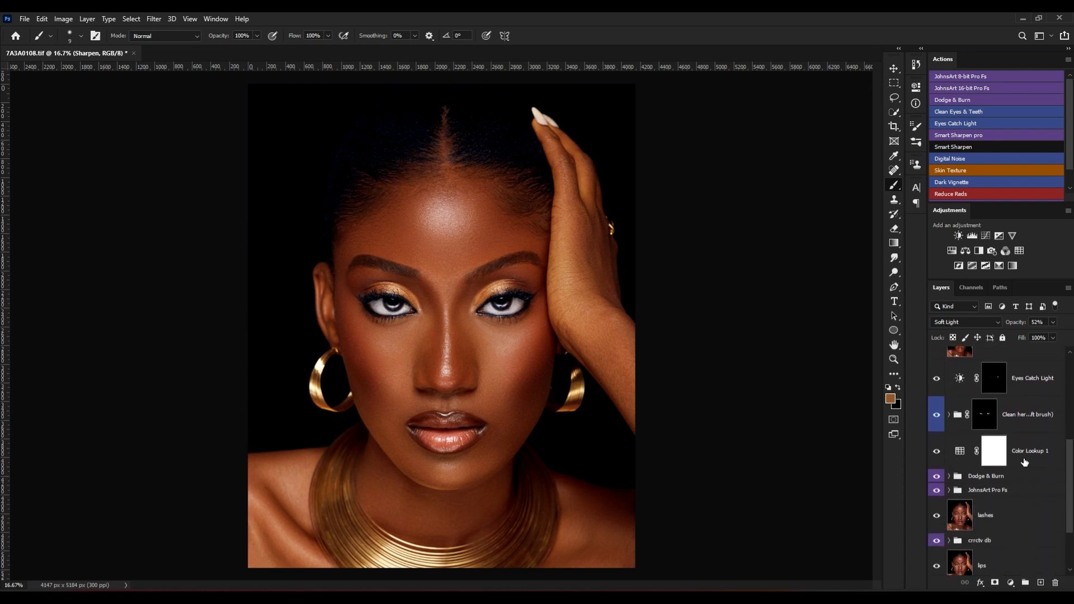
left_click(1025, 461, "shift")
key("Delete")
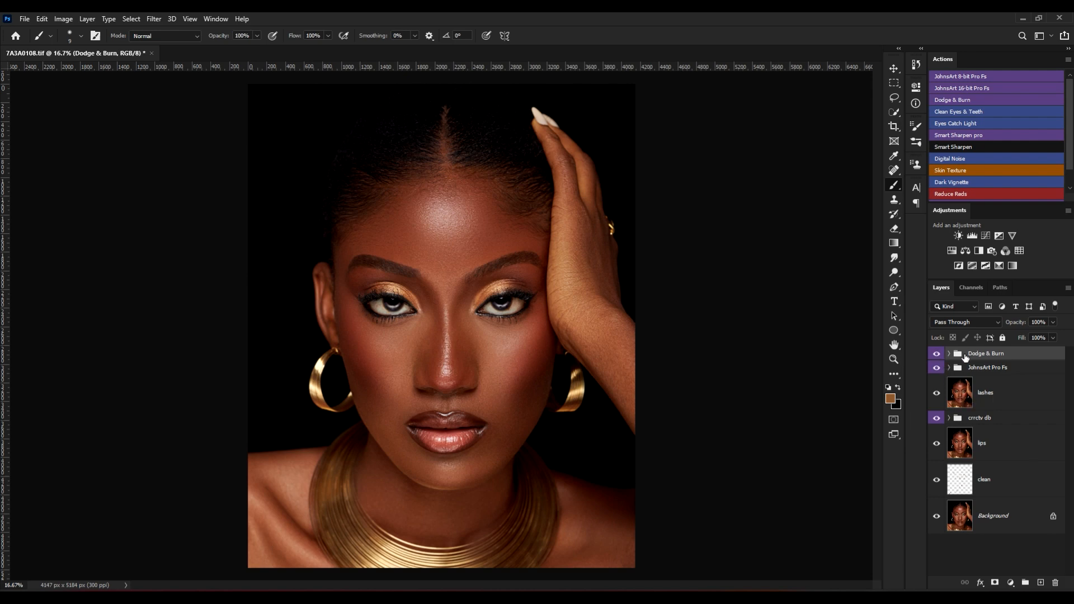
left_click(937, 354)
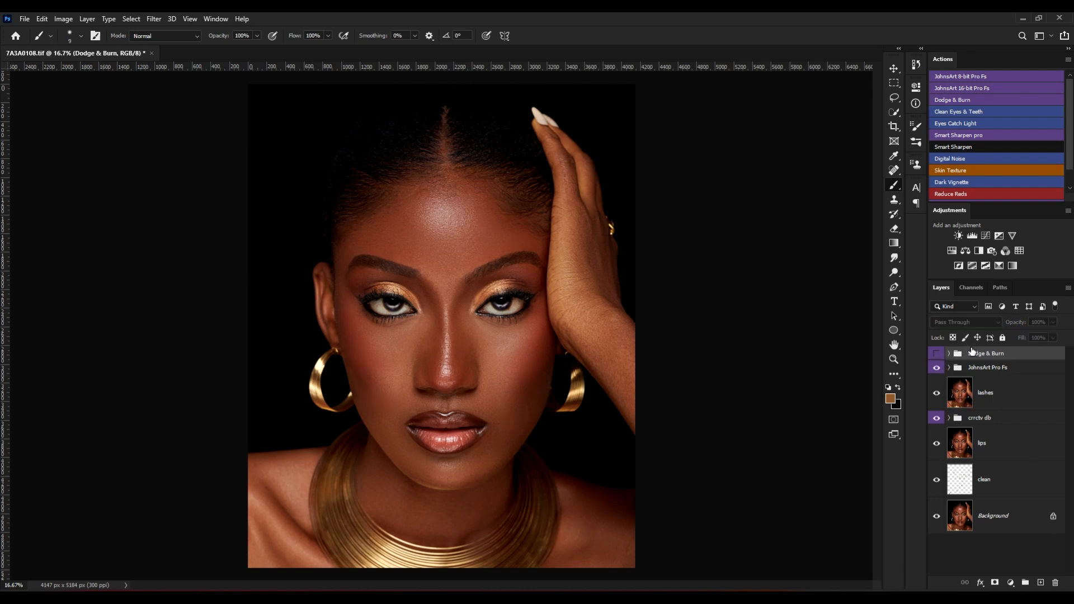
key("Delete")
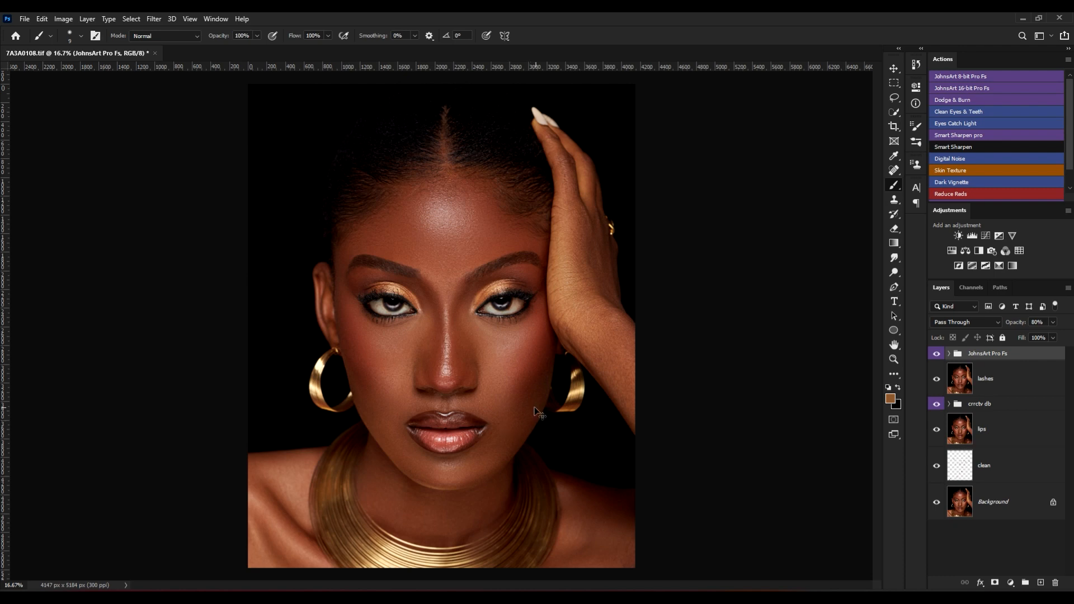
Compare the face up close with and without the JohnsArt Pro Fs group, leaving the group shown.
key("ctrl+plus")
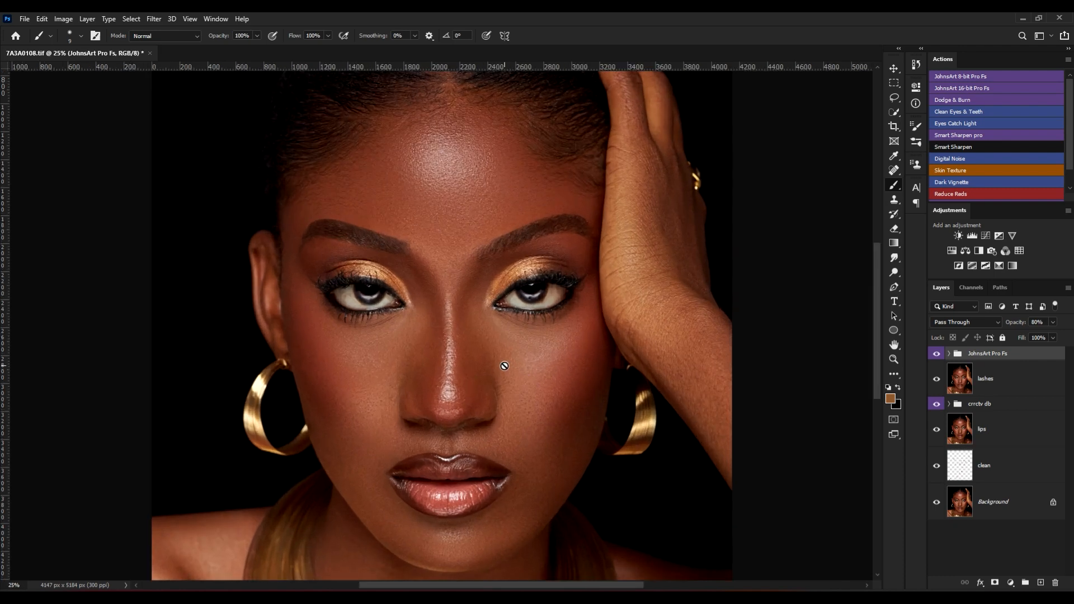
left_click(936, 353)
left_click(937, 354)
key("ctrl+minus")
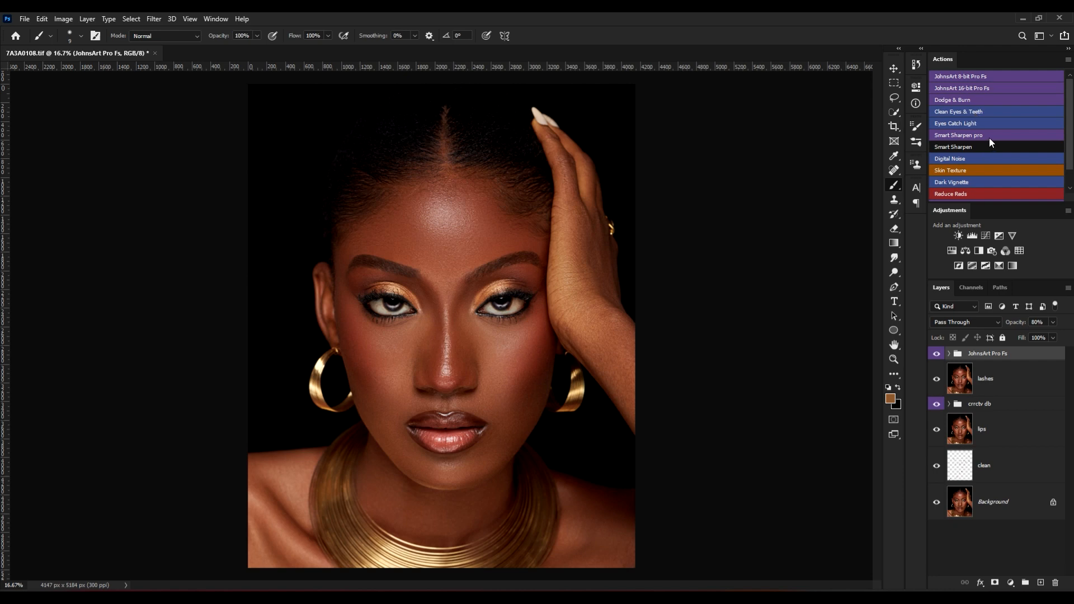
Run the Dodge & Burn action and add a Black & White adjustment layer above the resulting group.
left_click(949, 99)
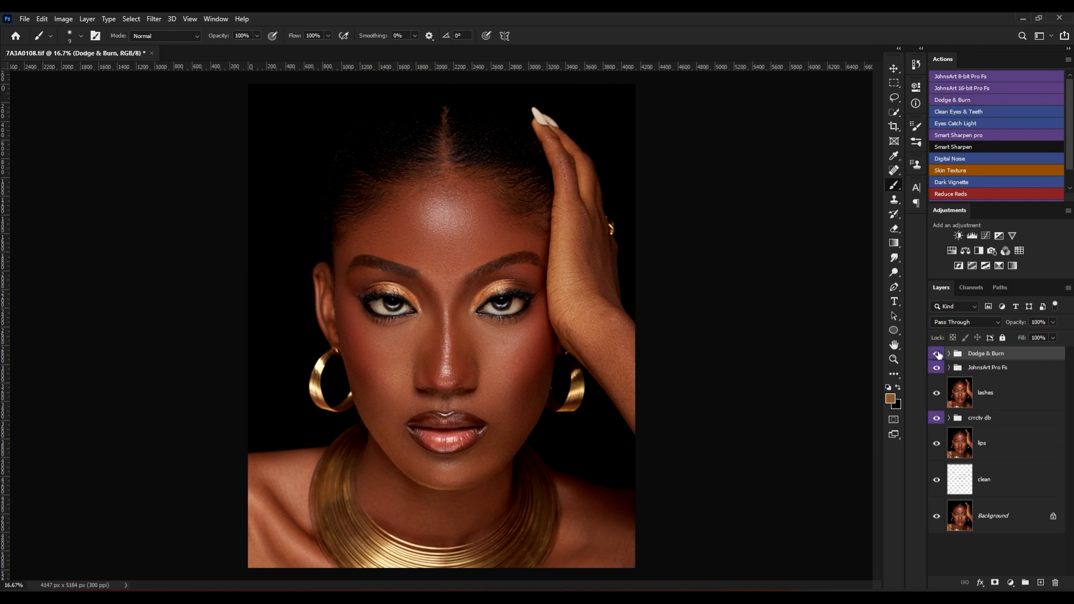
left_click(985, 252)
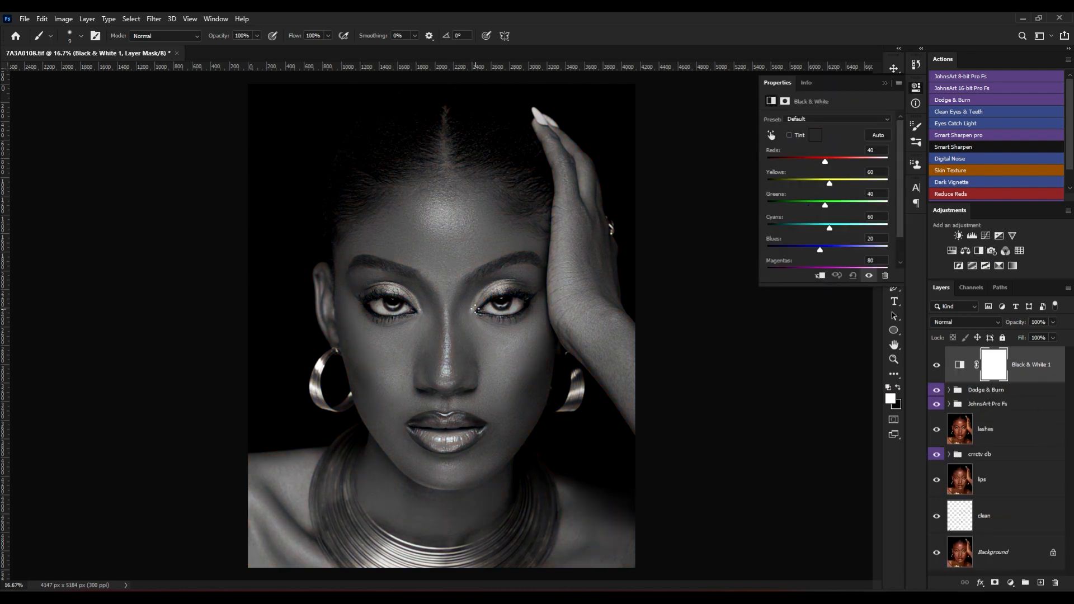
scroll(481, 287, "up", 1)
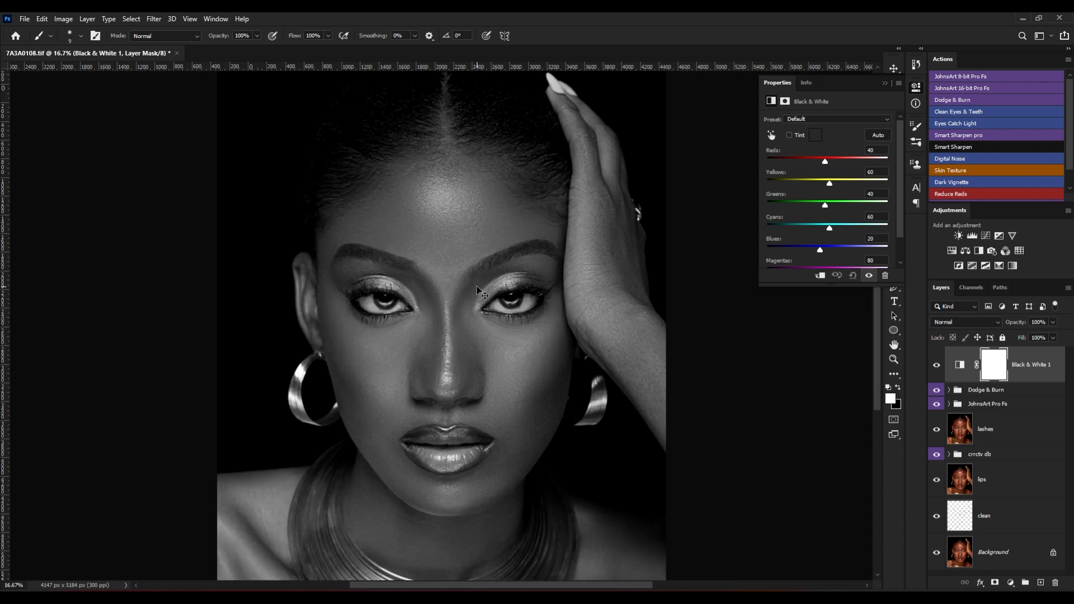
Hide the JohnsArt Pro Fs group to view the face in black and white without it.
scroll(477, 285, "up", 3)
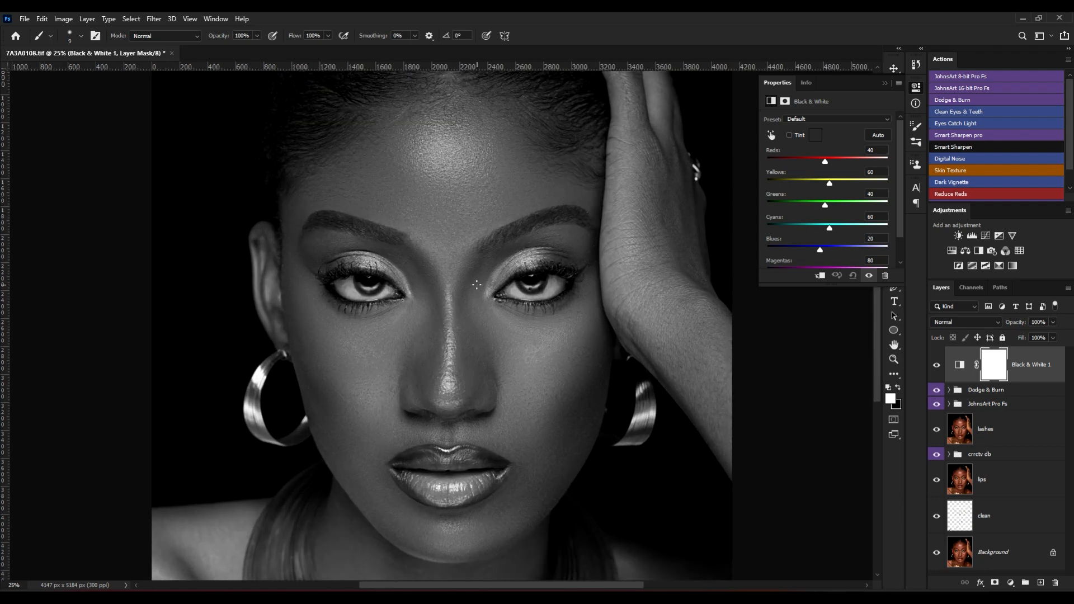
scroll(477, 285, "down", 3)
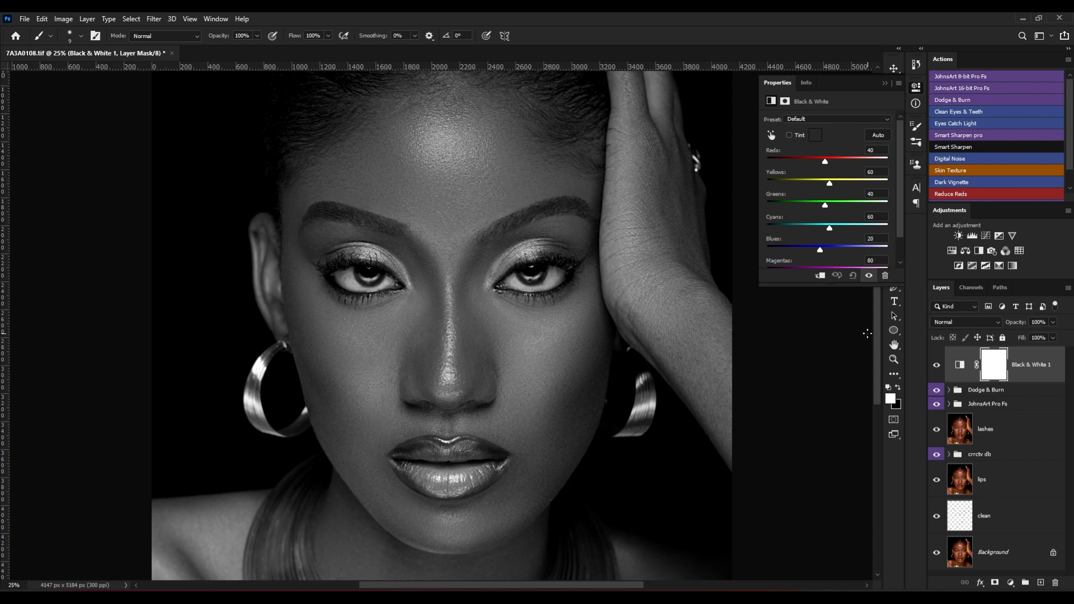
left_click(937, 404)
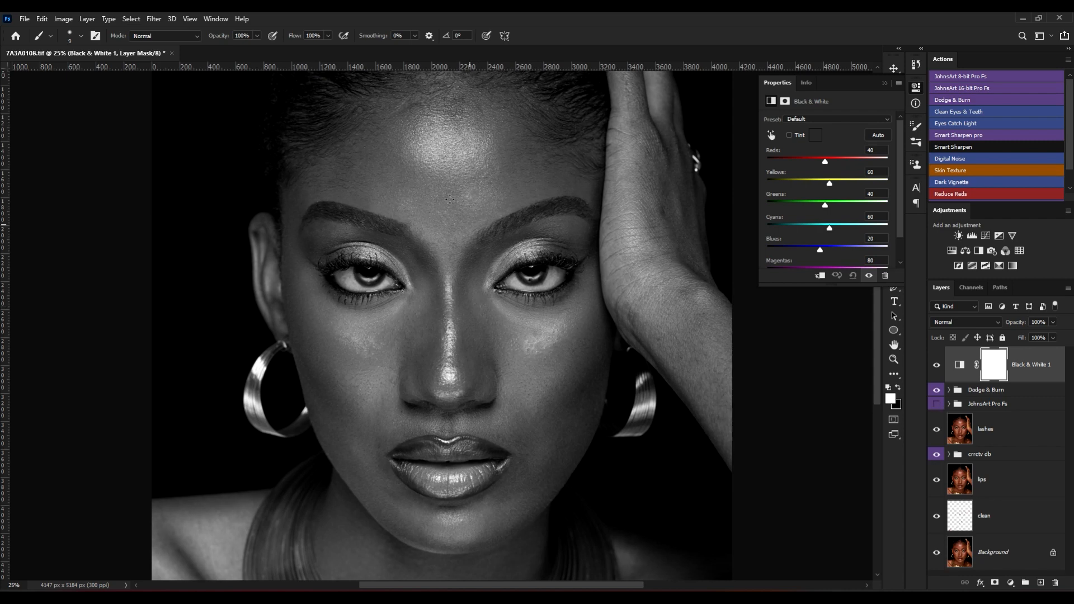
scroll(485, 311, "up", 2)
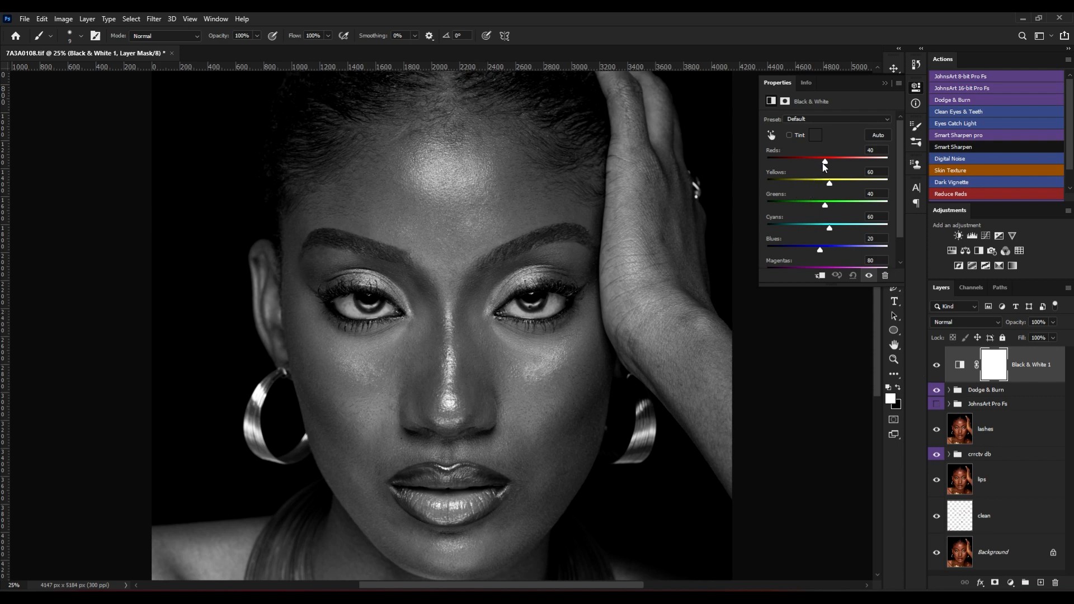
Darken the Black & White adjustment by setting Reds to -31 and Yellows to 8, and close its properties.
left_click_drag(823, 163, 815, 164)
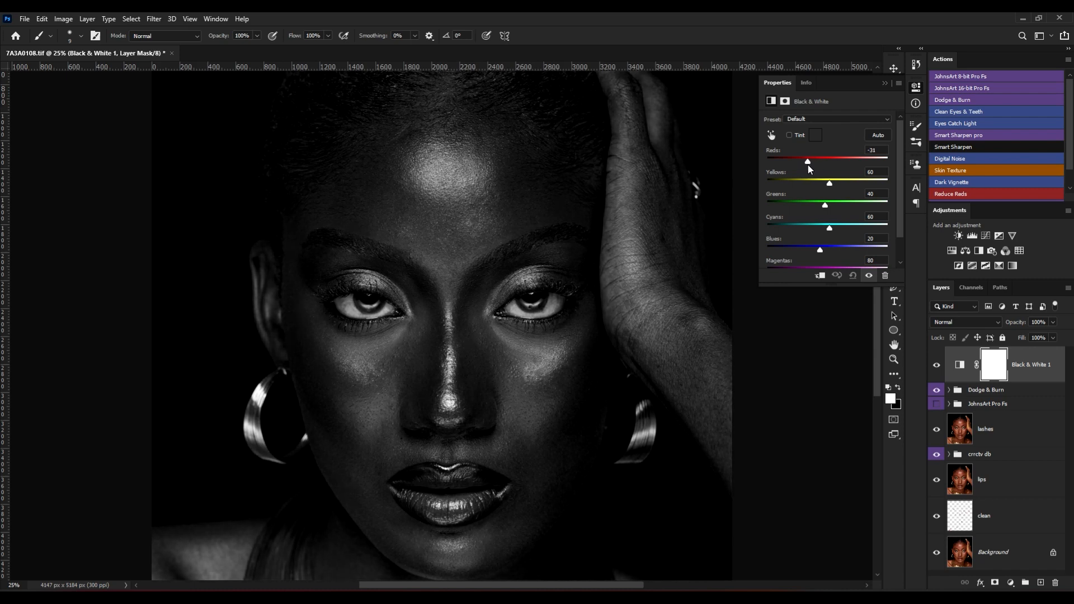
left_click_drag(832, 187, 818, 186)
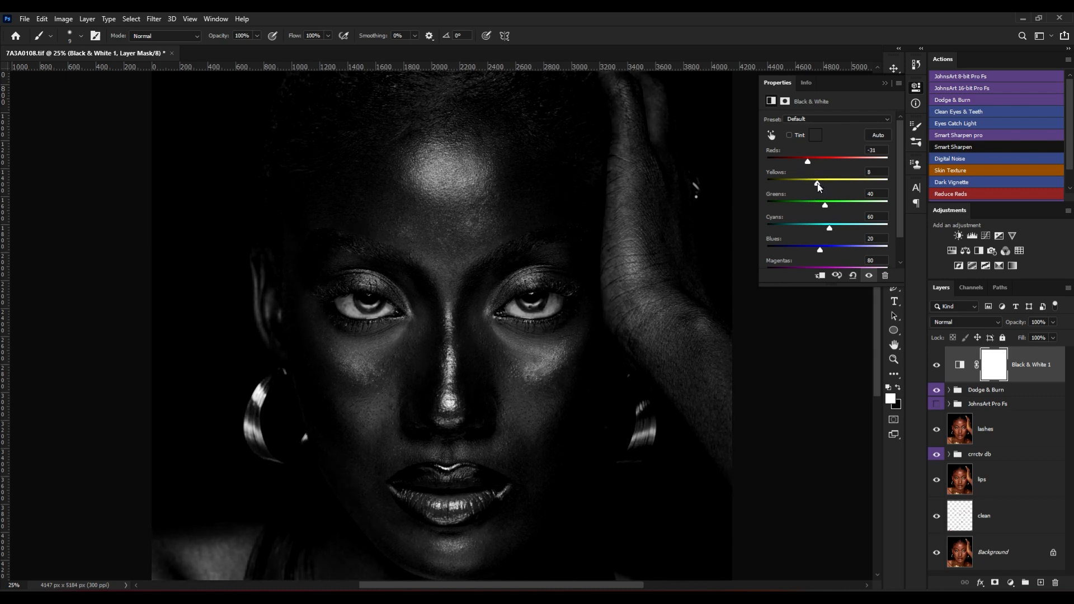
left_click(884, 84)
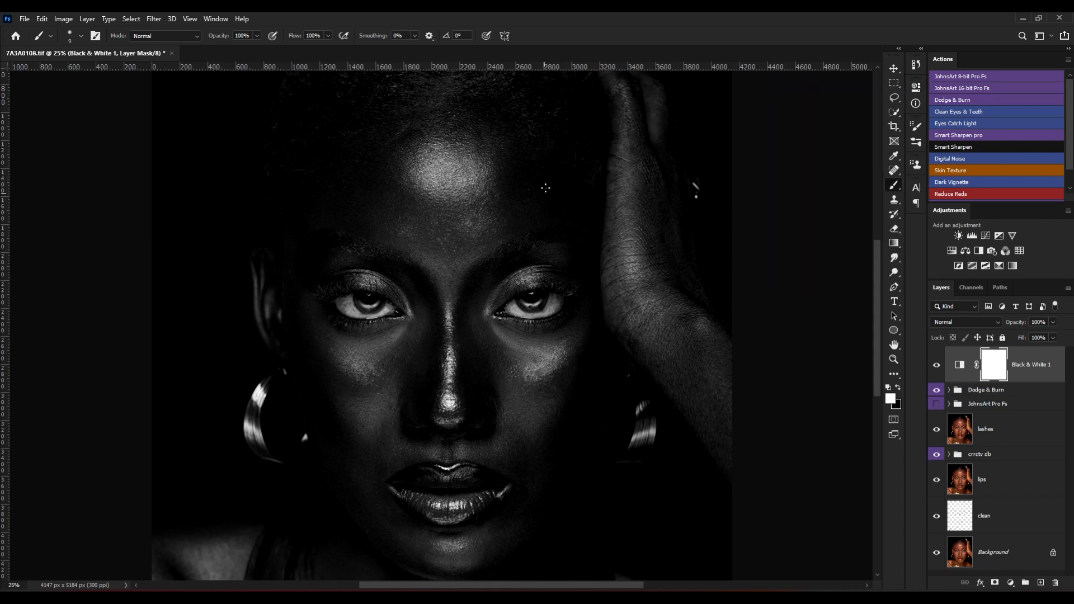
key("ctrl+minus")
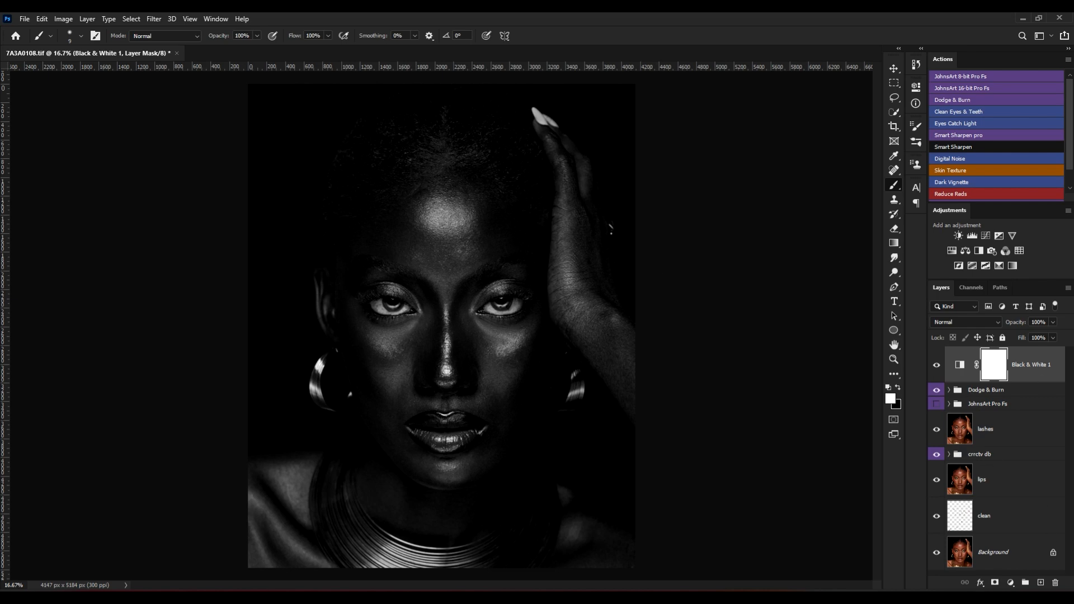
Add an empty layer above the Black & White adjustment and set the foreground color to bright red, #fc0718.
left_click(1040, 583)
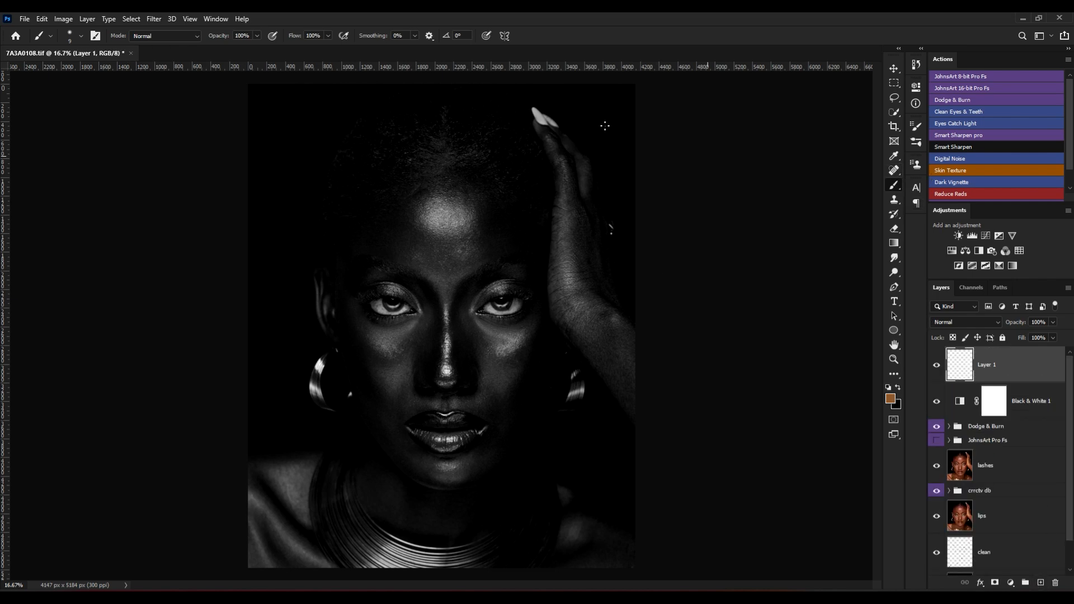
left_click(890, 398)
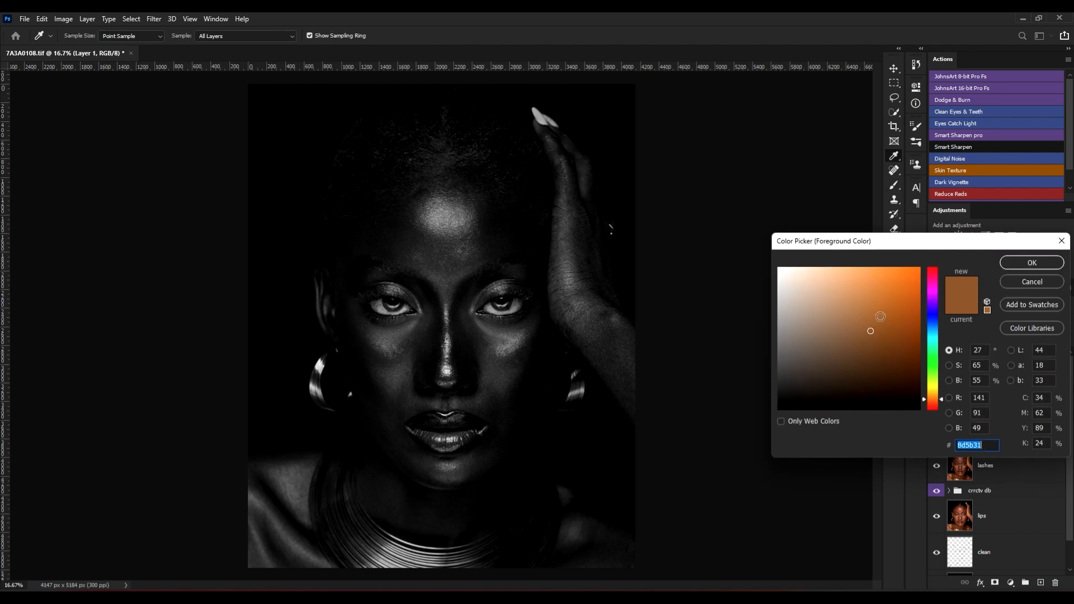
left_click(931, 270)
left_click(916, 269)
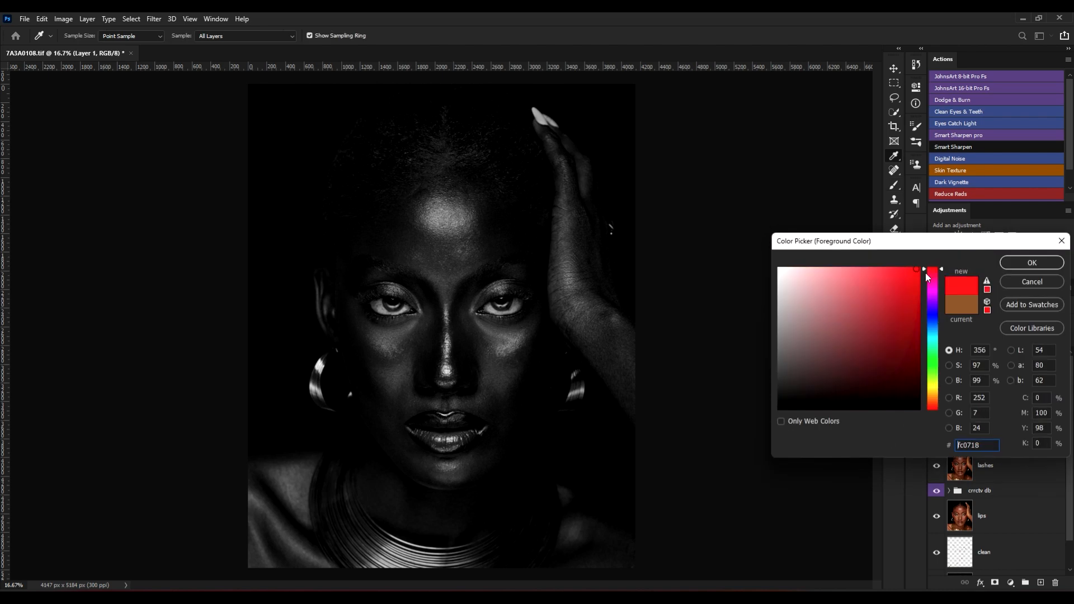
left_click(1031, 263)
With a slightly larger brush, outline in red the highlight areas on the forehead, both cheeks, nose bridge, upper and lower lip, and chin.
scroll(454, 214, "up", 1)
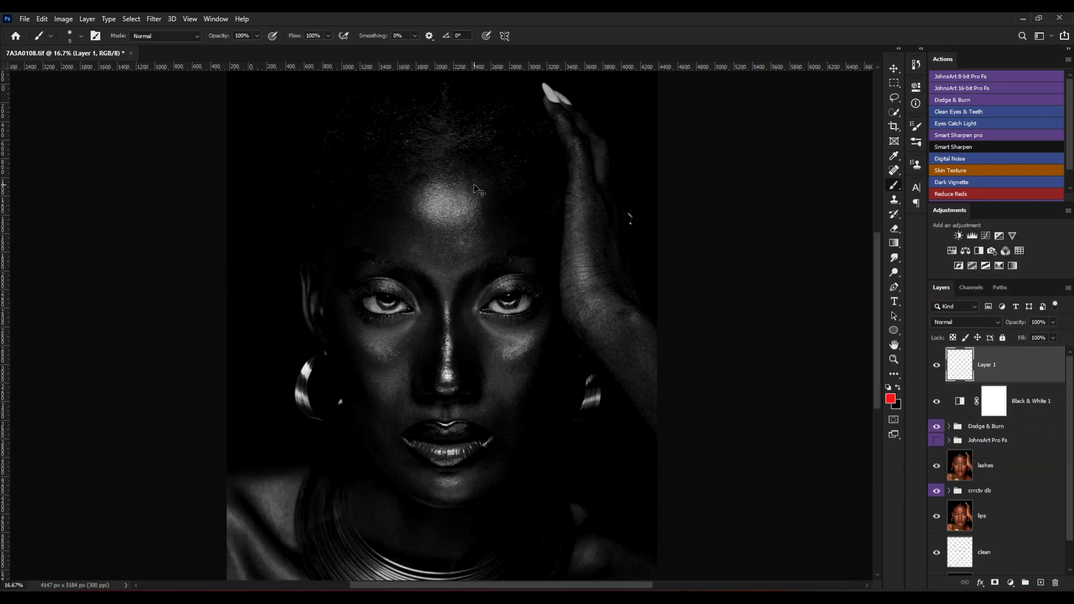
key("bracketright")
key("bracketright")
key("bracketright")
key("bracketright")
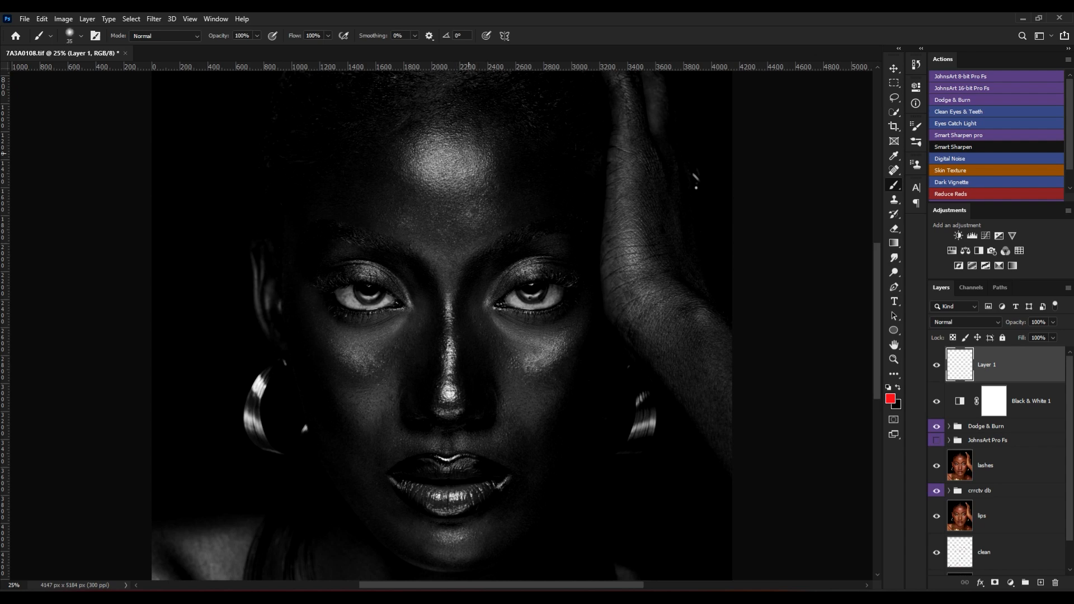
mouse_move(432, 122)
left_mouse_down()
mouse_move(403, 142)
mouse_move(413, 189)
mouse_move(493, 199)
mouse_move(488, 141)
mouse_move(428, 117)
mouse_move(403, 120)
left_mouse_up()
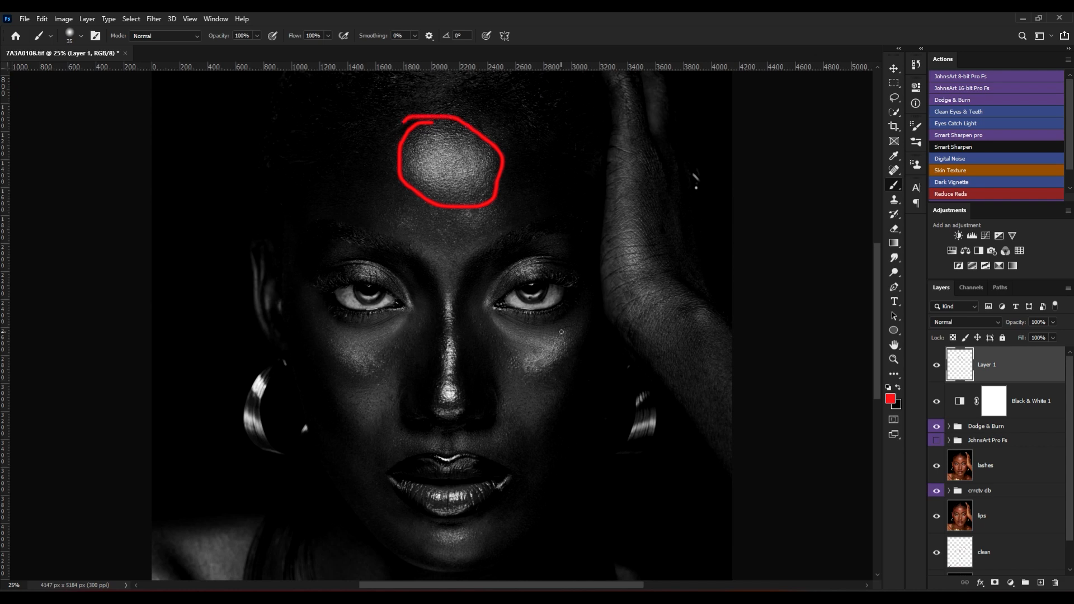
mouse_move(561, 332)
left_mouse_down()
mouse_move(514, 363)
mouse_move(526, 422)
mouse_move(594, 410)
mouse_move(582, 346)
mouse_move(559, 330)
left_mouse_up()
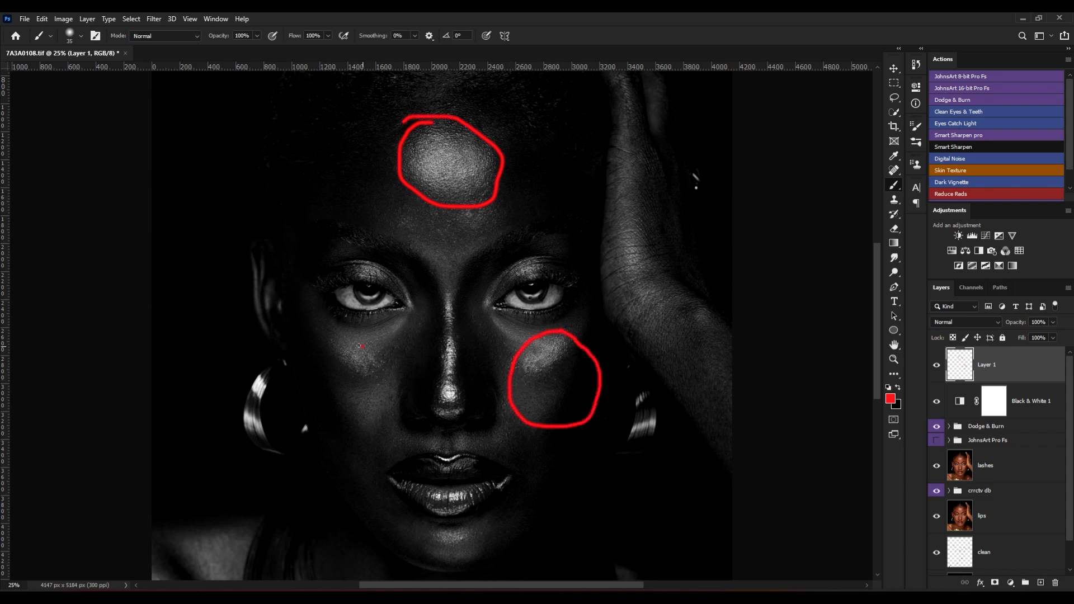
mouse_move(361, 346)
left_mouse_down()
mouse_move(319, 403)
mouse_move(369, 442)
mouse_move(395, 383)
mouse_move(364, 343)
left_mouse_up()
left_click(435, 292)
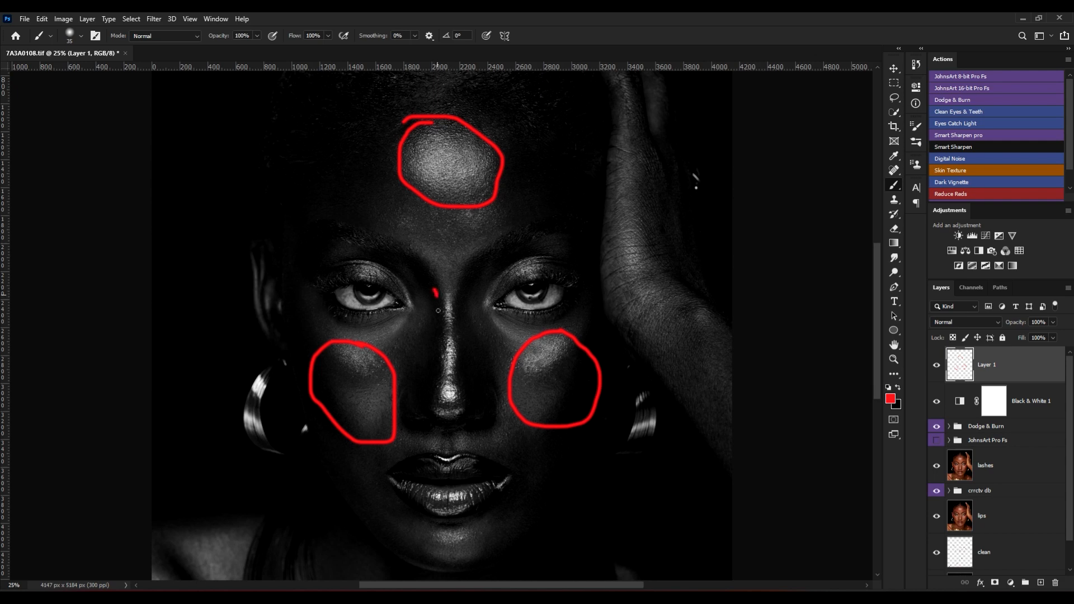
mouse_move(438, 311)
left_mouse_down()
mouse_move(434, 390)
mouse_move(464, 404)
mouse_move(459, 306)
mouse_move(434, 288)
left_mouse_up()
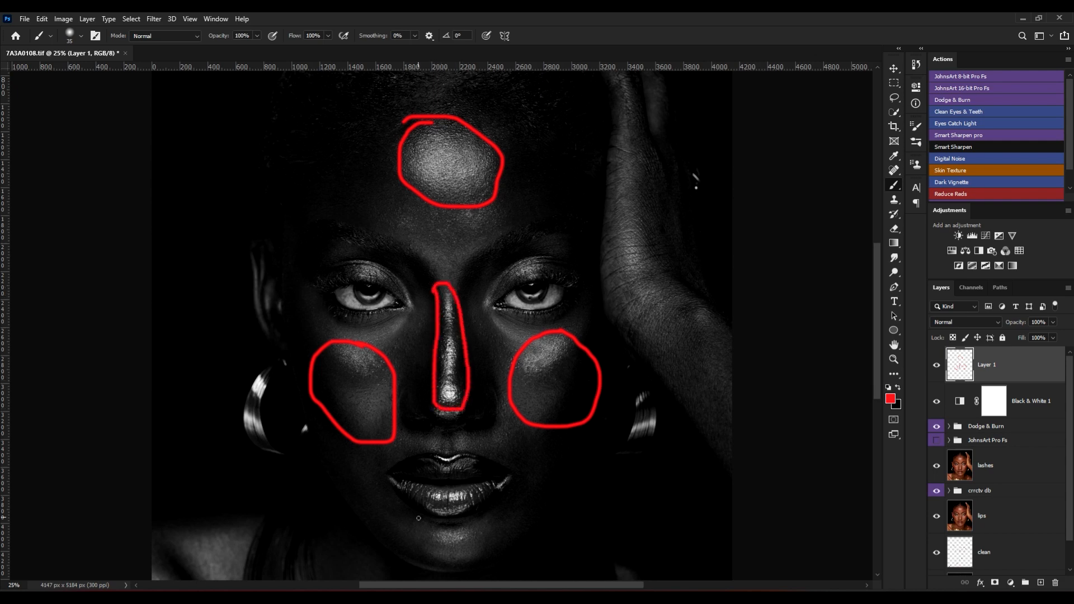
mouse_move(455, 495)
left_mouse_down()
mouse_move(445, 494)
mouse_move(469, 504)
mouse_move(448, 492)
left_mouse_up()
mouse_move(461, 454)
left_mouse_down()
mouse_move(427, 470)
mouse_move(450, 445)
left_mouse_up()
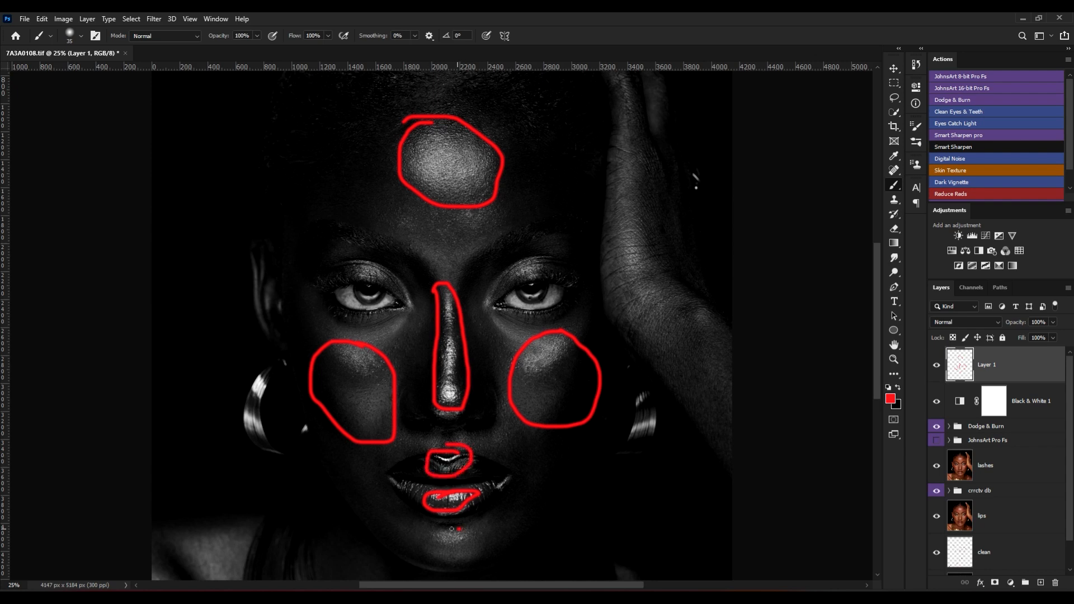
mouse_move(452, 528)
left_mouse_down()
mouse_move(479, 565)
mouse_move(465, 531)
left_mouse_up()
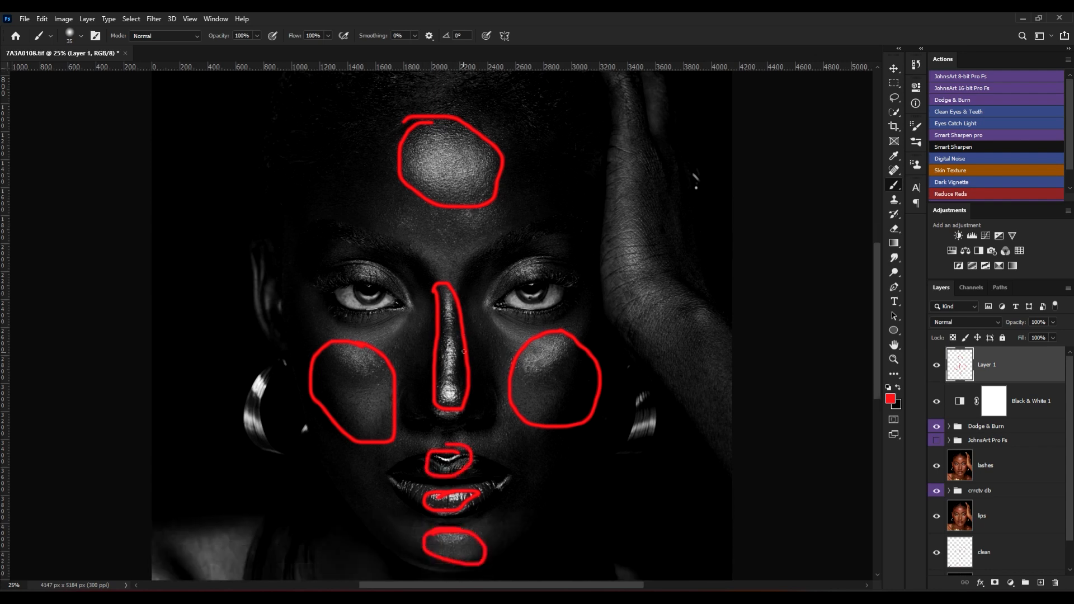
Set the foreground color to light blue, #0fafeb.
key("ctrl+minus")
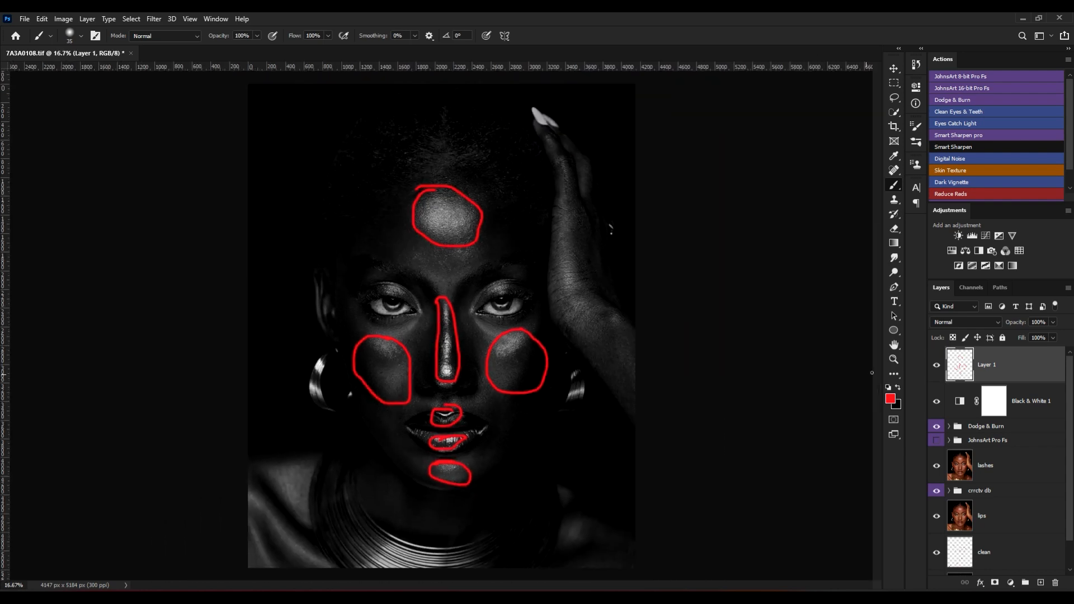
left_click(890, 399)
left_click(933, 317)
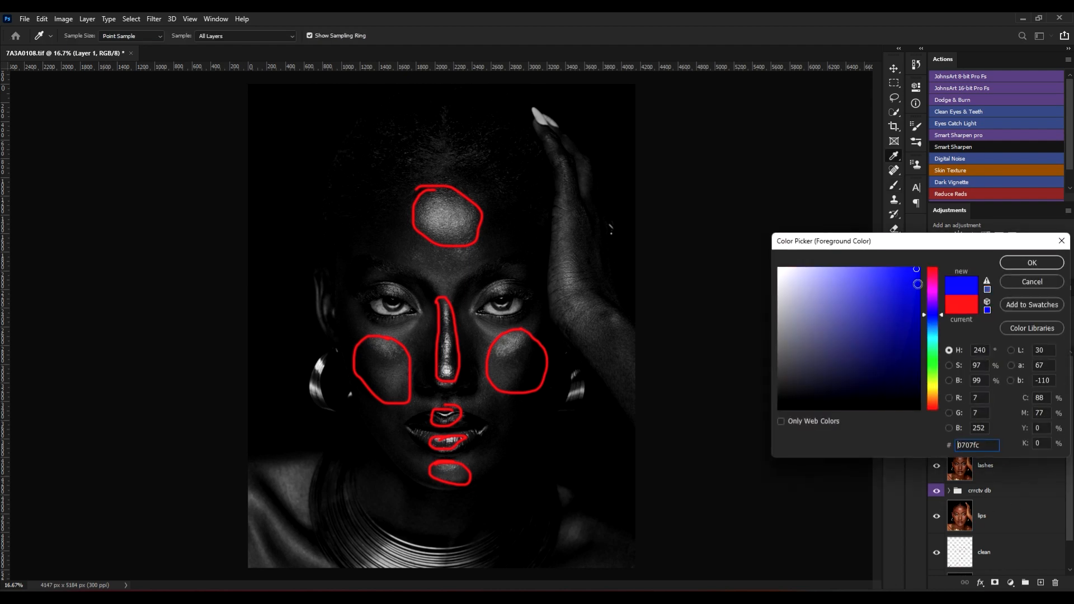
left_click(934, 336)
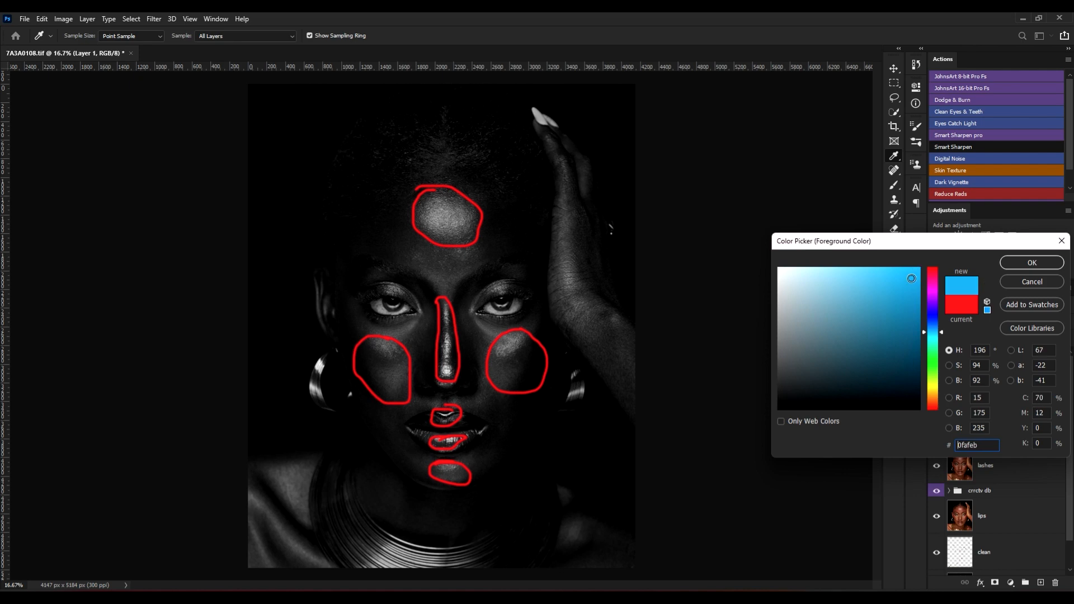
left_click(1031, 263)
Outline in blue the shadow areas on both forehead sides, both nose sides, the lower cheeks, one temple and the outer lips.
key("b")
mouse_move(488, 204)
left_mouse_down()
mouse_move(491, 254)
mouse_move(534, 229)
mouse_move(486, 193)
left_mouse_up()
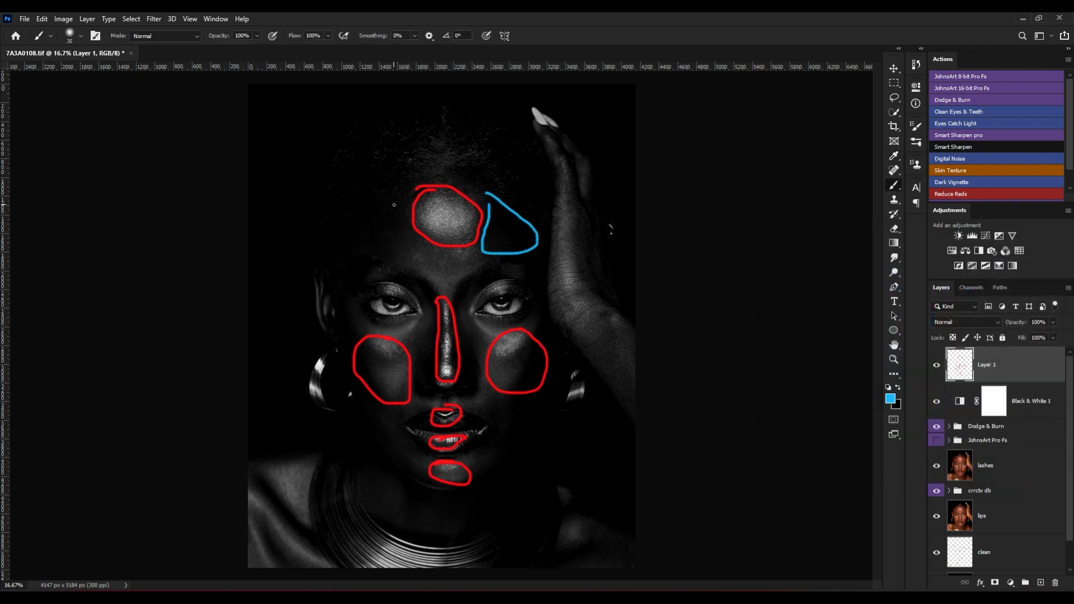
mouse_move(394, 205)
left_mouse_down()
mouse_move(368, 231)
mouse_move(378, 263)
mouse_move(425, 238)
mouse_move(370, 198)
left_mouse_up()
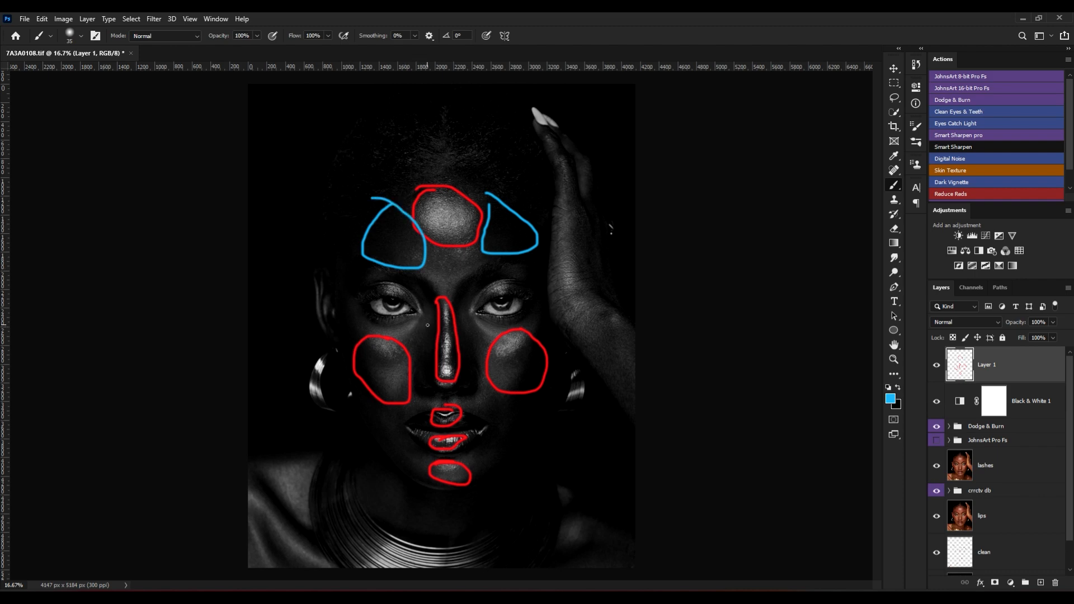
mouse_move(428, 325)
left_mouse_down()
mouse_move(422, 379)
mouse_move(437, 345)
mouse_move(469, 347)
mouse_move(468, 373)
mouse_move(465, 325)
left_mouse_up()
mouse_move(517, 401)
left_mouse_down()
mouse_move(492, 464)
mouse_move(524, 431)
mouse_move(506, 398)
left_mouse_up()
mouse_move(380, 411)
left_mouse_down()
mouse_move(387, 439)
mouse_move(376, 407)
left_mouse_up()
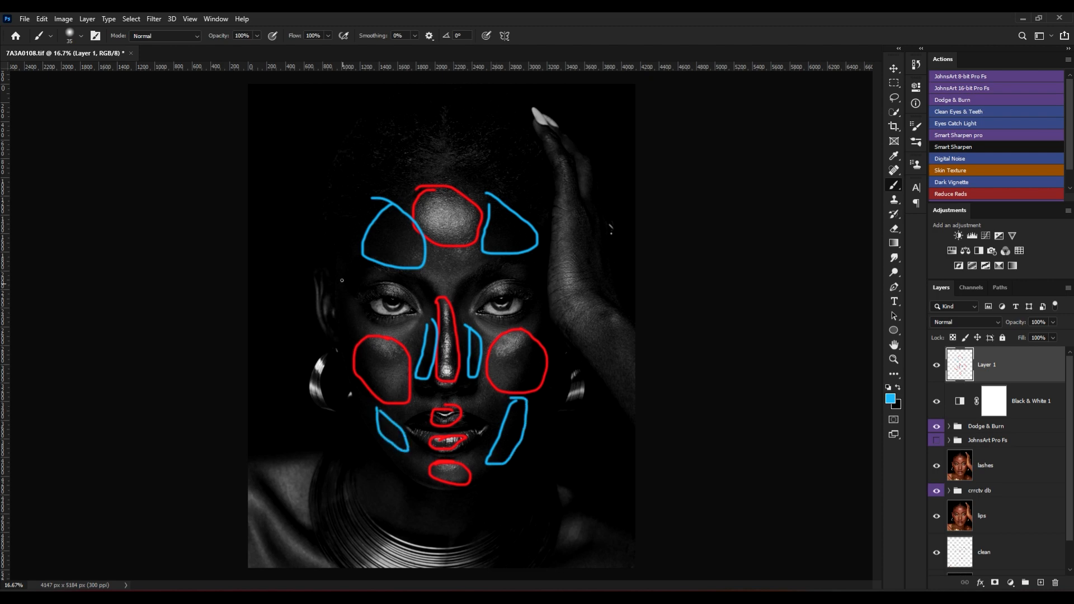
mouse_move(341, 279)
left_mouse_down()
mouse_move(339, 329)
mouse_move(354, 330)
mouse_move(342, 280)
left_mouse_up()
mouse_move(469, 412)
left_mouse_down()
mouse_move(421, 416)
mouse_move(414, 431)
mouse_move(422, 418)
mouse_move(426, 448)
mouse_move(479, 446)
left_mouse_up()
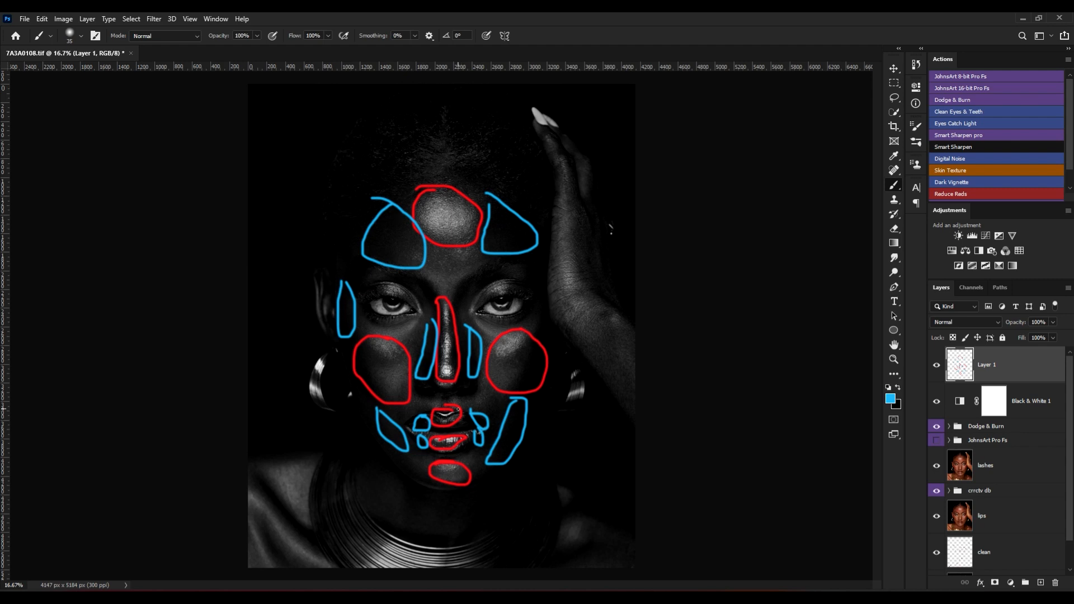
Expand the Dodge & Burn group and select the masks of its Dodge and Burn layers in turn.
left_click(949, 426)
left_click(1009, 451)
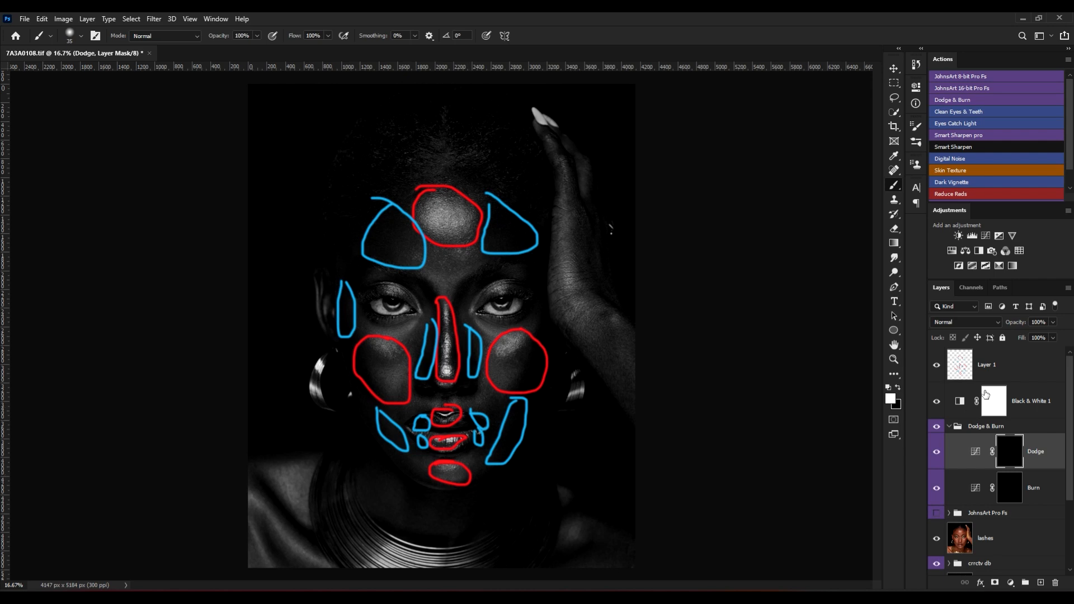
left_click(1010, 489)
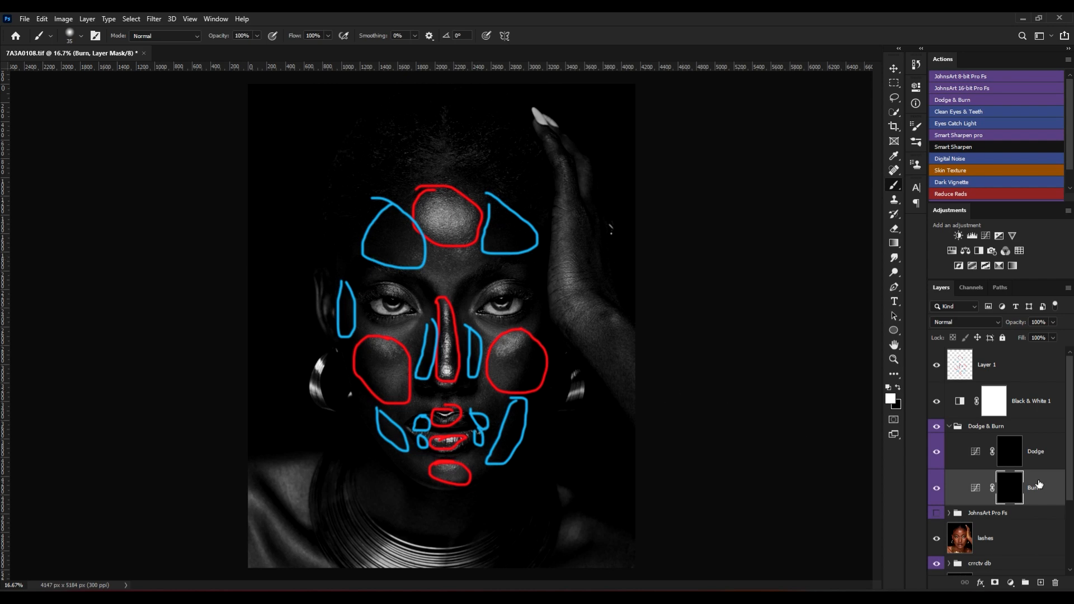
left_click(1007, 462)
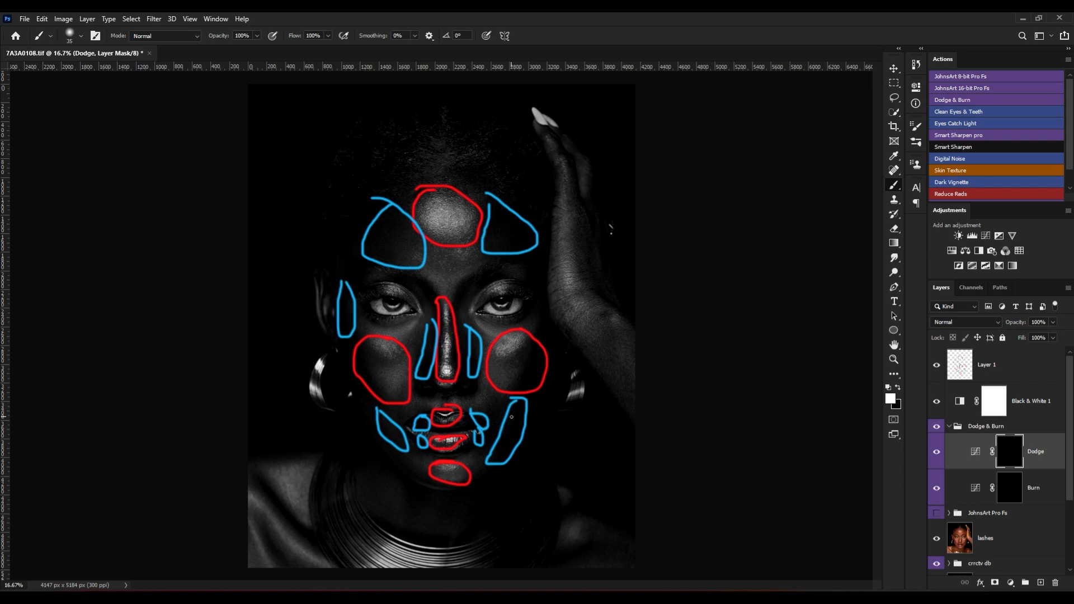
Delete the layer holding the red and blue outlines, and select the Dodge layer's mask.
left_click(1015, 379)
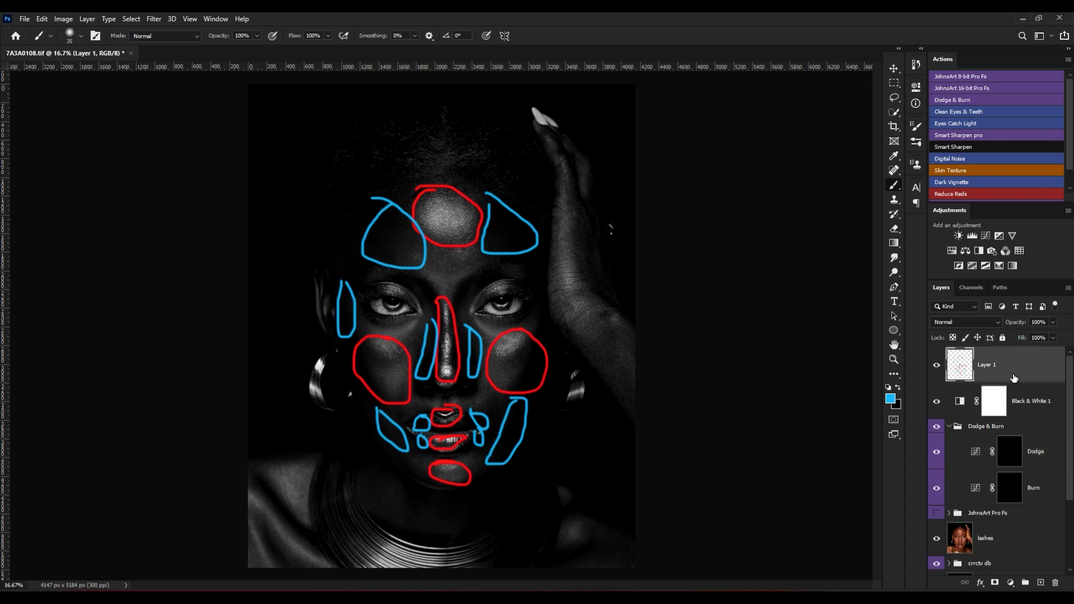
key("Delete")
left_click(1009, 420)
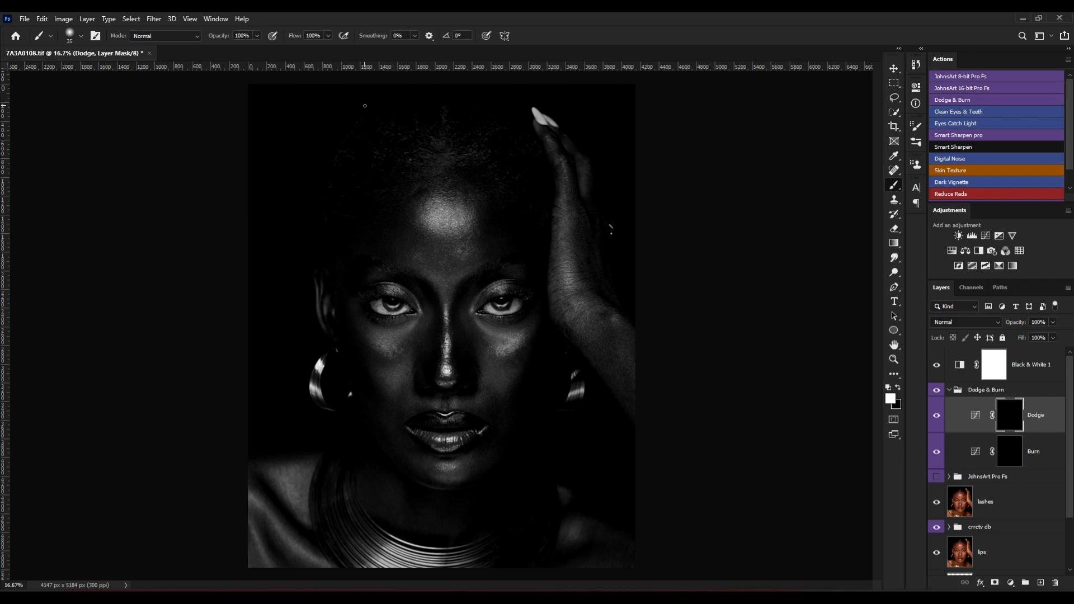
Set the brush flow to 1% and its opacity to 80%.
left_click(315, 35)
type("1")
left_click(208, 38)
type("80")
Enlarge the brush to 700 px and set its hardness to 0%, ready over the forehead highlight.
key("ctrl+plus")
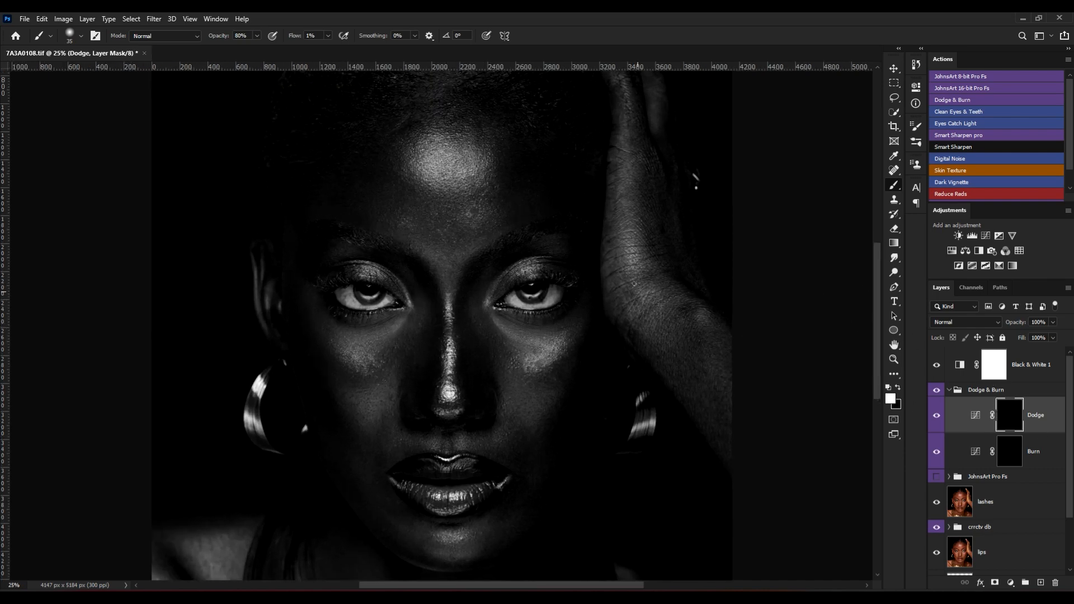
key("bracketright")
key("bracketright")
key("bracketright")
key("bracketright")
key("bracketright")
key("bracketright")
key("bracketright")
key("bracketright")
key("bracketright")
key("bracketright")
key("bracketright")
key("bracketright")
key("bracketright")
key("bracketright")
key("bracketright")
key("bracketright")
key("bracketright")
key("bracketright")
left_click(81, 36)
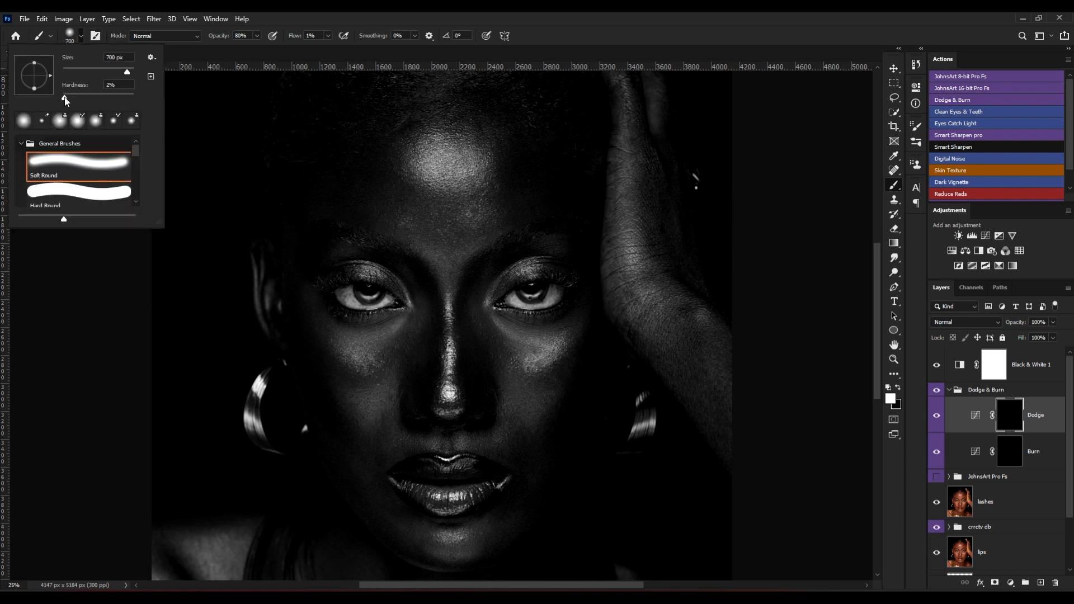
left_click(63, 97)
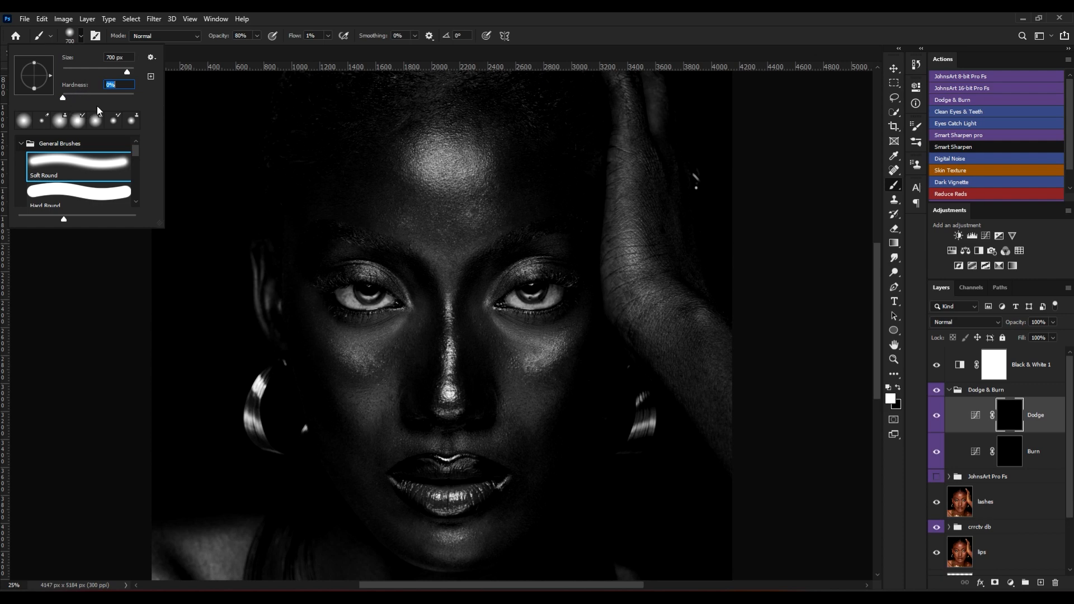
key("Return")
scroll(458, 193, "up", 1)
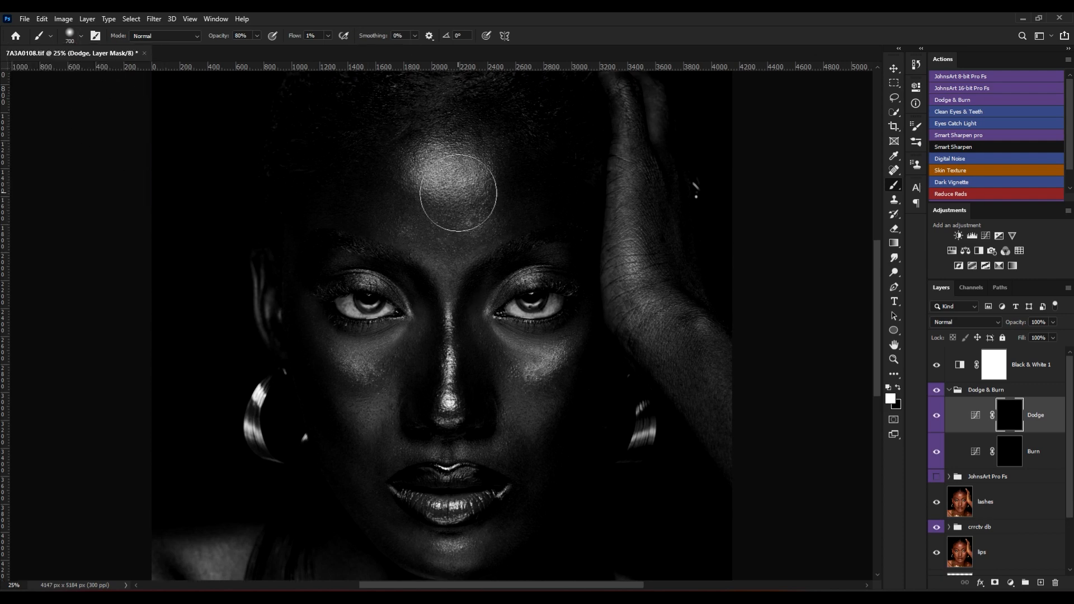
Brighten the forehead highlight on the Dodge mask with an 800 px brush, and the nose bridge with a much smaller one.
key("]")
mouse_move(458, 193)
left_mouse_down()
mouse_move(453, 193)
mouse_move(430, 177)
mouse_move(445, 198)
mouse_move(446, 167)
mouse_move(433, 198)
mouse_move(453, 180)
mouse_move(428, 171)
mouse_move(443, 207)
mouse_move(462, 187)
mouse_move(434, 168)
mouse_move(435, 195)
left_mouse_up()
scroll(439, 199, "down", 2)
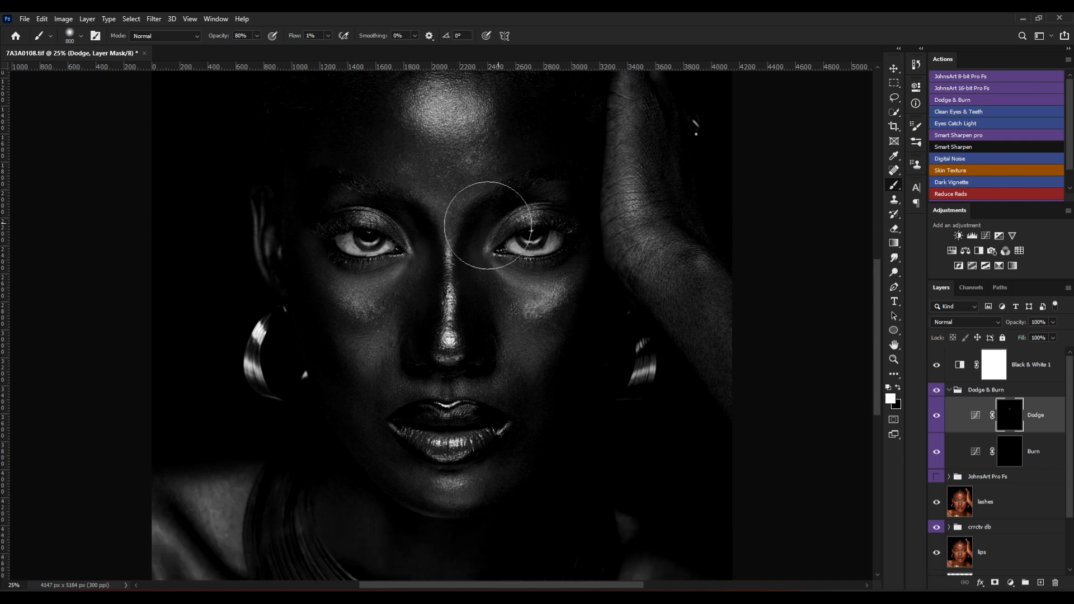
key("bracketleft")
key("bracketleft")
key("bracketleft")
key("bracketleft")
key("bracketleft")
key("bracketleft")
key("bracketleft")
mouse_move(450, 276)
left_mouse_down()
mouse_move(451, 344)
mouse_move(451, 254)
mouse_move(451, 353)
mouse_move(451, 253)
left_mouse_up()
Brighten the highlights on both cheeks on the Dodge mask with a 400 px brush.
key("bracketright")
key("bracketright")
key("bracketright")
key("bracketright")
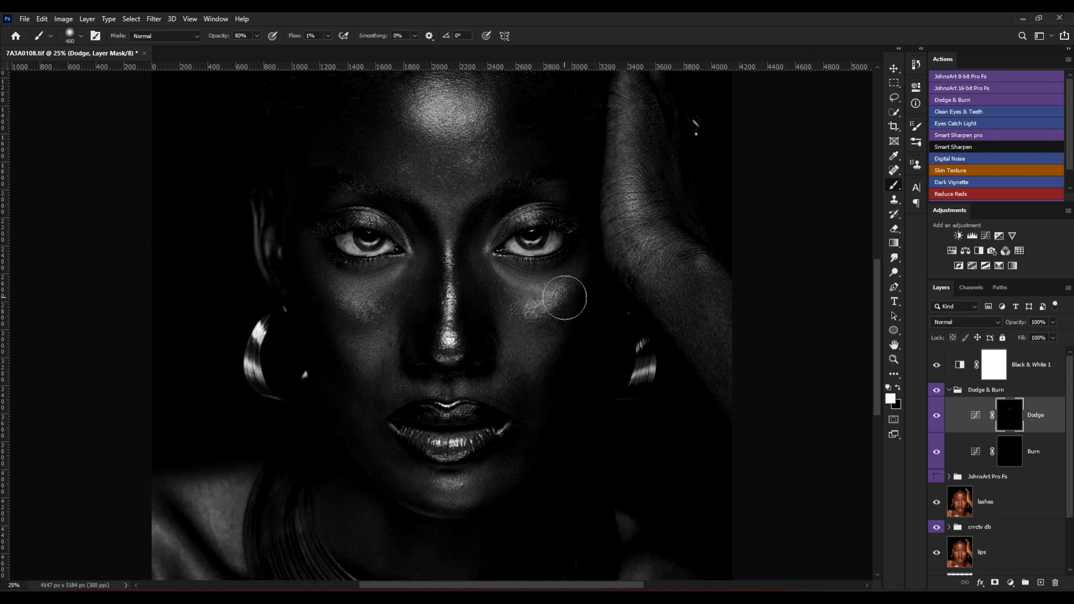
mouse_move(540, 326)
left_mouse_down()
mouse_move(563, 310)
mouse_move(546, 351)
mouse_move(527, 321)
mouse_move(535, 349)
mouse_move(552, 340)
mouse_move(565, 297)
left_mouse_up()
mouse_move(343, 297)
left_mouse_down()
mouse_move(335, 336)
mouse_move(321, 277)
mouse_move(381, 291)
mouse_move(381, 346)
mouse_move(348, 353)
mouse_move(380, 344)
mouse_move(369, 322)
mouse_move(354, 331)
mouse_move(367, 307)
left_mouse_up()
Brighten the chin highlight on the Dodge mask with a 300 px brush.
key("bracketleft")
scroll(428, 424, "down", 2)
key("bracketleft")
mouse_move(429, 424)
left_mouse_down()
mouse_move(469, 420)
mouse_move(434, 435)
mouse_move(476, 433)
mouse_move(448, 429)
left_mouse_up()
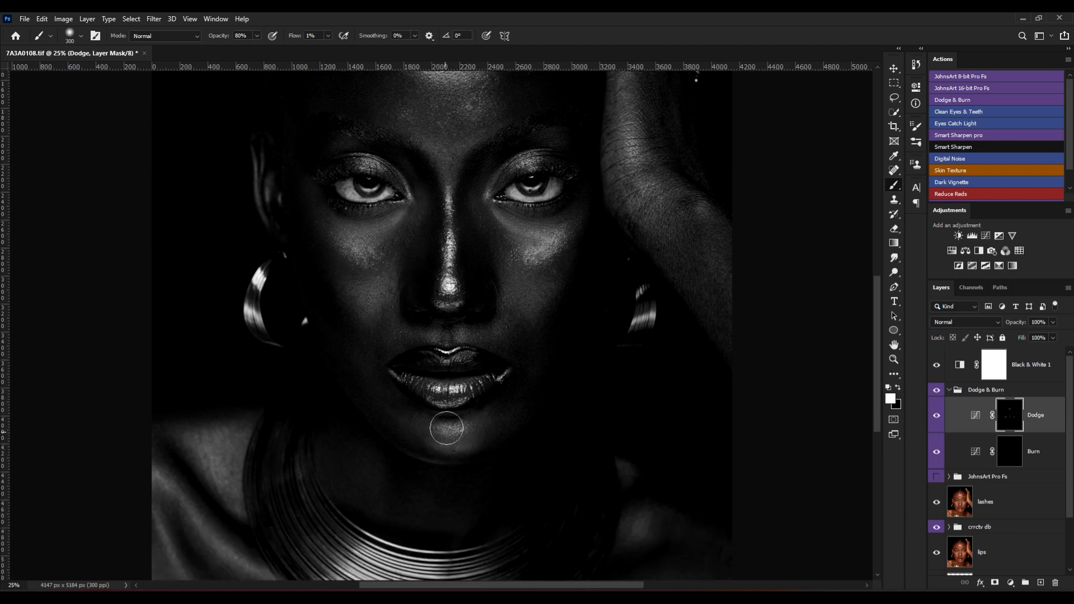
Brighten the lower and upper lip highlights on the Dodge mask, reducing the brush to 100 px for the upper lip.
key("bracketleft")
key("bracketleft")
key("bracketleft")
key("bracketleft")
left_click_drag(431, 390, 455, 390)
key("bracketleft")
left_click_drag(463, 352, 439, 352)
Compare the whole portrait with the Dodge layer hidden and shown.
key("ctrl+minus")
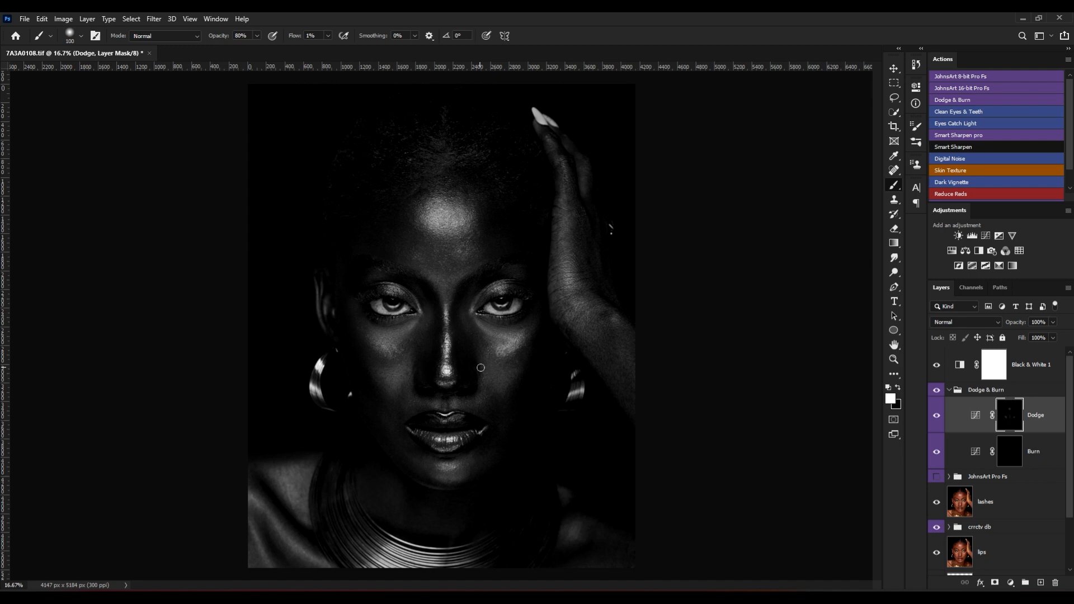
left_click(936, 417)
left_click(935, 417)
left_click(936, 417)
left_click(935, 417)
Select the Burn layer's mask and darken the face's shadow areas, varying the brush size and ending at 600 px.
left_click(1018, 457)
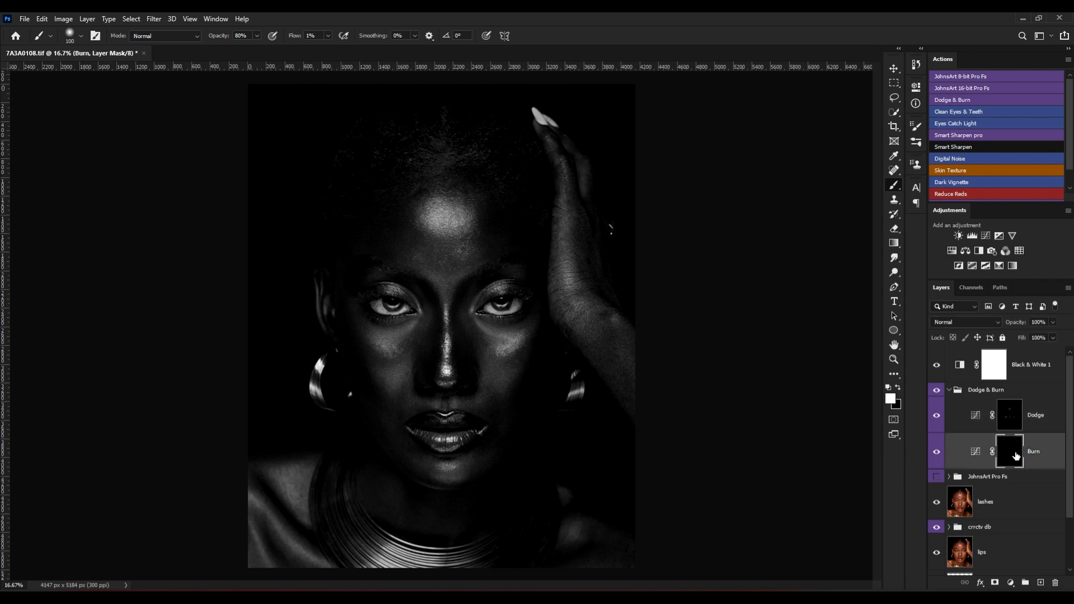
key("bracketright")
key("bracketright")
key("bracketright")
key("bracketright")
key("bracketright")
key("bracketright")
key("bracketright")
key("bracketright")
key("bracketleft")
key("bracketleft")
key("bracketright")
key("bracketright")
key("bracketright")
key("bracketleft")
key("bracketleft")
key("bracketleft")
key("bracketleft")
key("bracketleft")
key("bracketleft")
key("bracketright")
key("bracketright")
key("bracketright")
key("bracketright")
key("bracketright")
key("bracketright")
key("bracketleft")
key("bracketleft")
key("bracketleft")
key("bracketright")
key("bracketright")
key("bracketright")
Compare the portrait with the Burn layer off and on, both in the black-and-white view and with the Black & White 1 layer hidden.
left_click(937, 452)
left_click(937, 454)
left_click(937, 365)
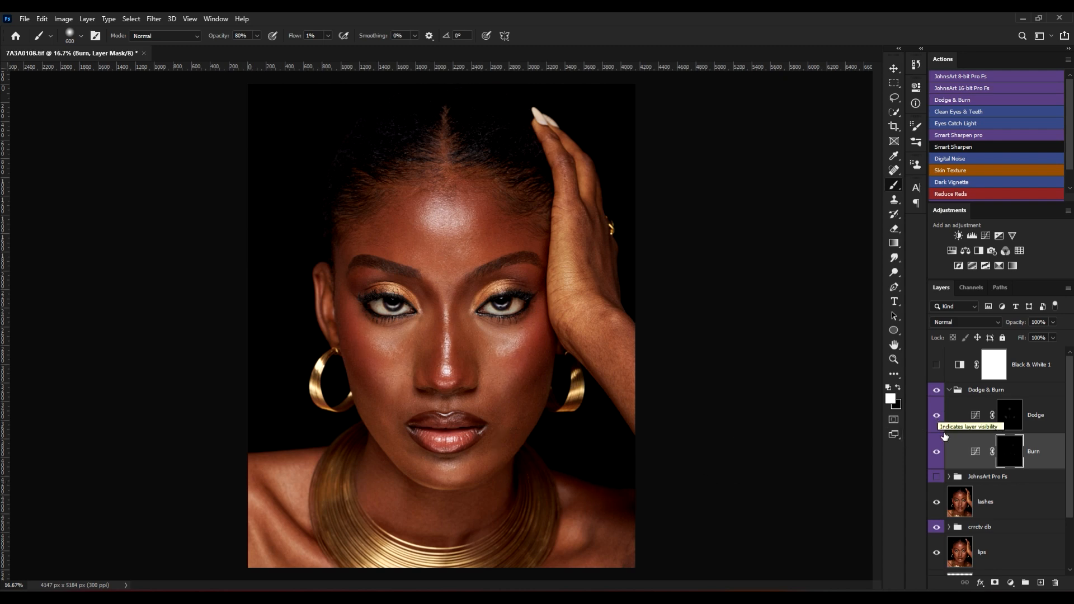
left_click(937, 452)
left_click(937, 453)
Turn on the JohnsArt Pro Fs group and show the Black & White 1 layer again.
left_click(937, 477)
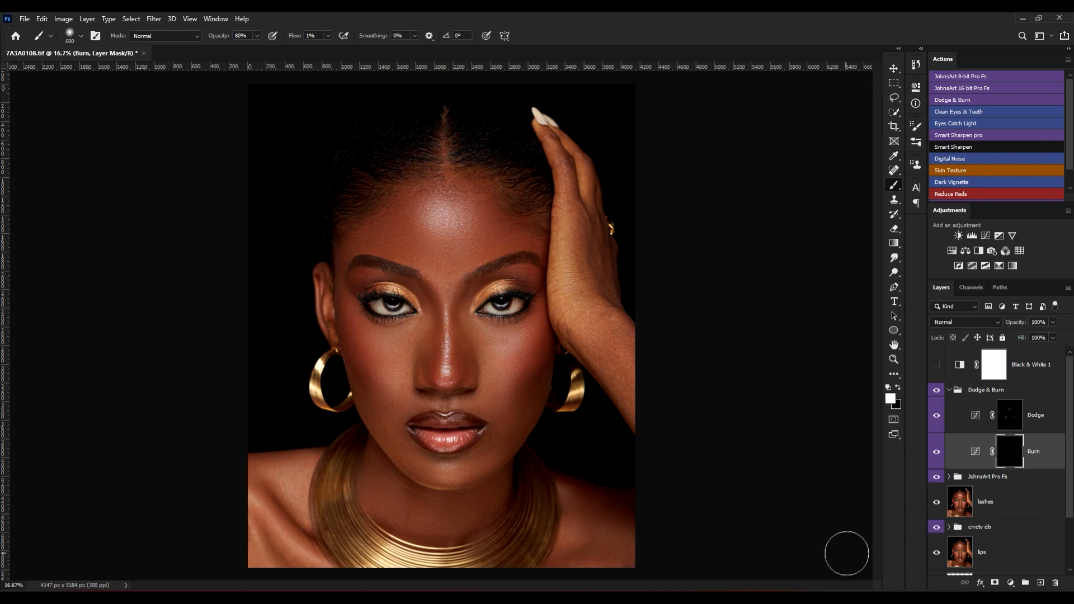
left_click(937, 366)
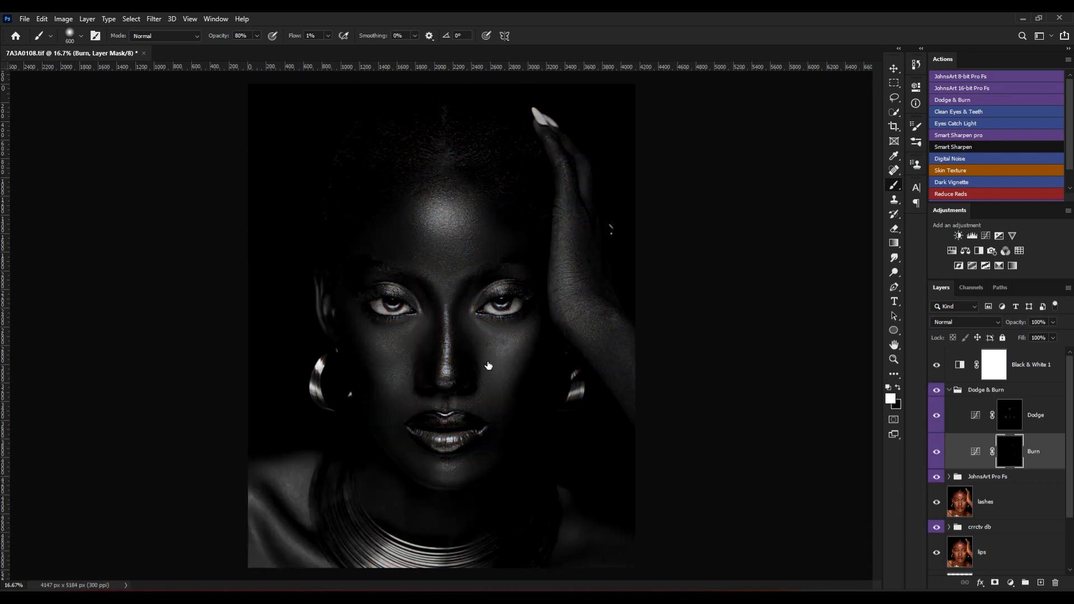
Select the Dodge layer's mask and brighten the forehead highlight with a 700 px brush.
left_click(1017, 417)
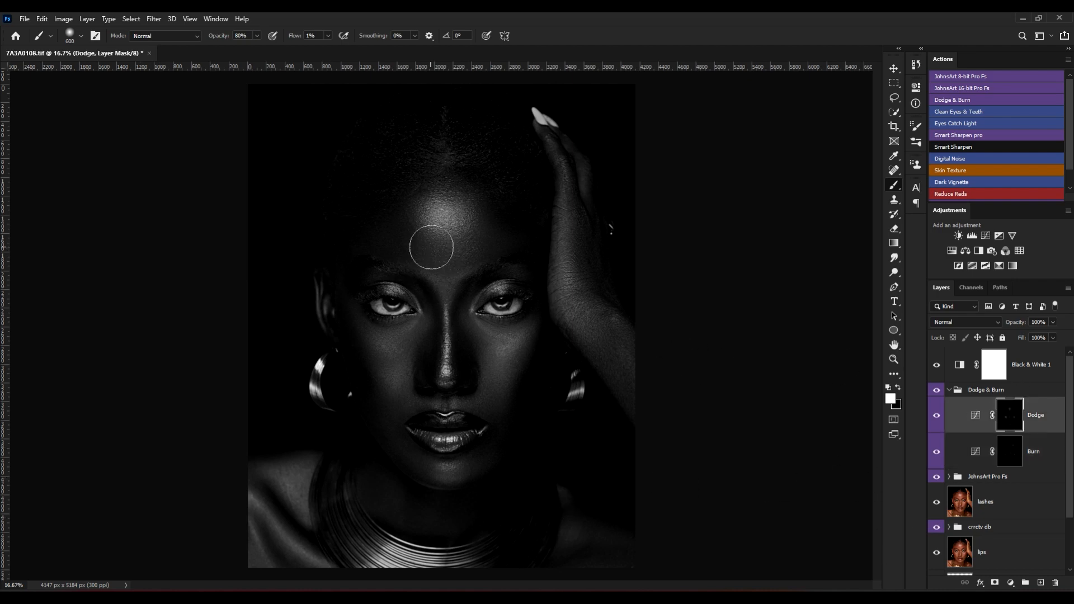
key("bracketright")
left_click_drag(434, 219, 451, 221)
Brighten the remaining facial highlights on the Dodge mask, adapting the brush size to each area.
key("bracketleft")
key("bracketleft")
key("bracketleft")
key("bracketleft")
key("bracketleft")
key("bracketright")
key("bracketright")
key("bracketright")
key("bracketleft")
key("bracketleft")
key("bracketleft")
key("bracketleft")
key("bracketright")
key("bracketright")
key("bracketright")
key("bracketright")
Darken the outer cheeks and sides of the forehead on the Burn mask with a 600 to 700 px brush, and reduce it to 200 px.
left_click(1005, 458)
key("bracketright")
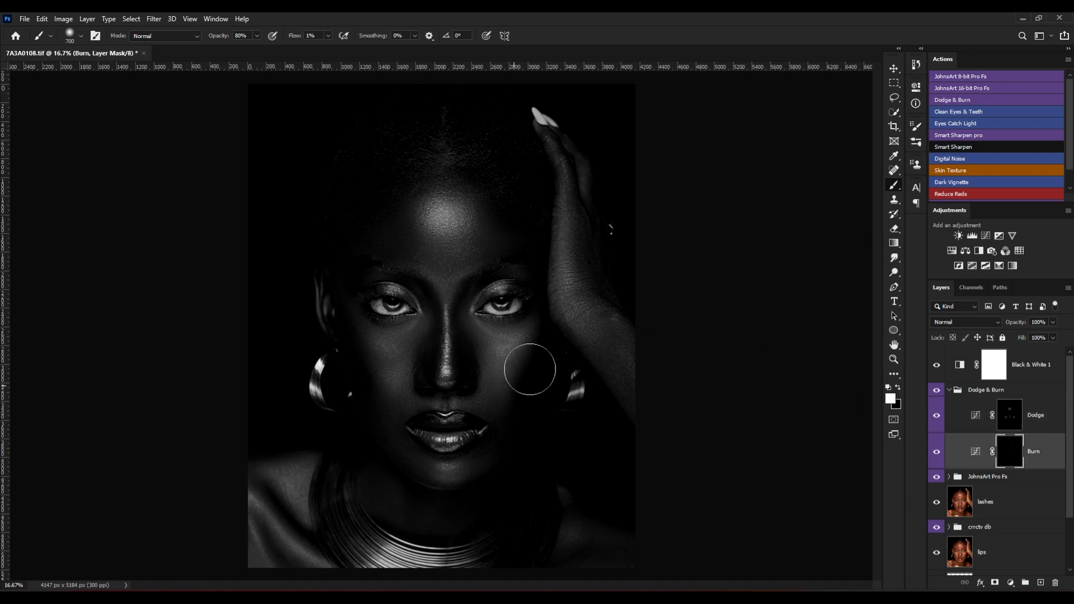
key("bracketleft")
key("bracketleft")
key("bracketright")
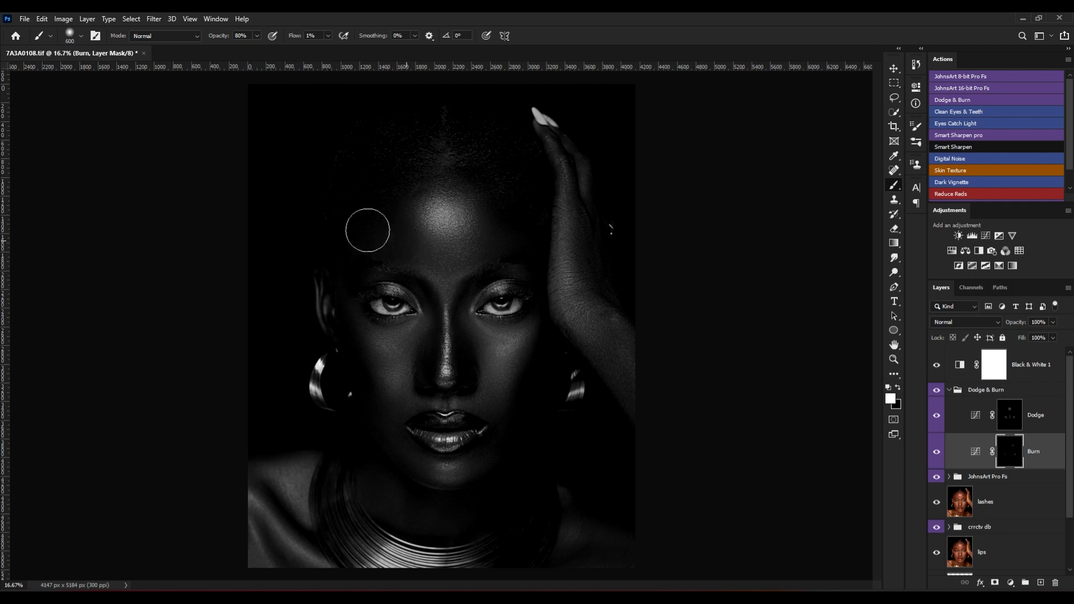
key("bracketleft")
key("bracketleft")
key("bracketleft")
key("bracketleft")
key("bracketleft")
Delete the Black & White 1 helper layer.
left_click(1030, 372)
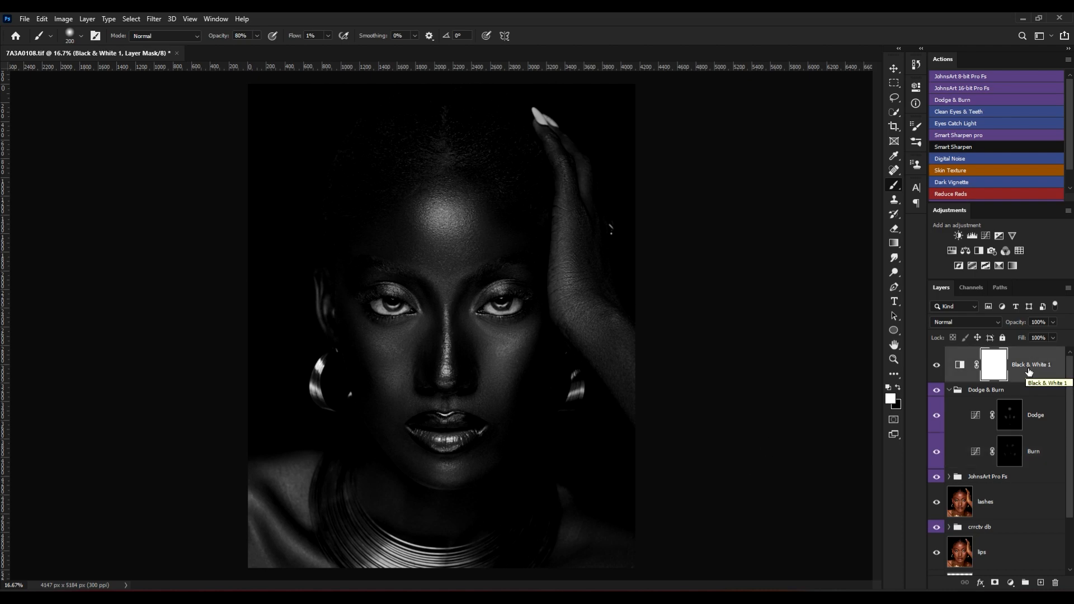
key("Delete")
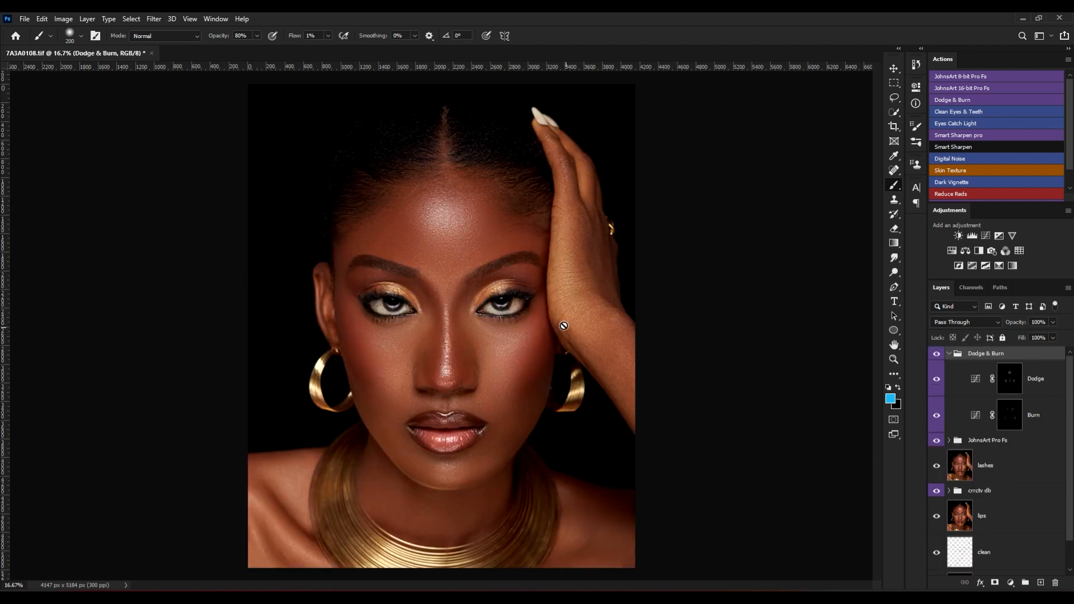
Compare the portrait with the Dodge & Burn group hidden and shown.
key("ctrl+plus")
key("ctrl+minus")
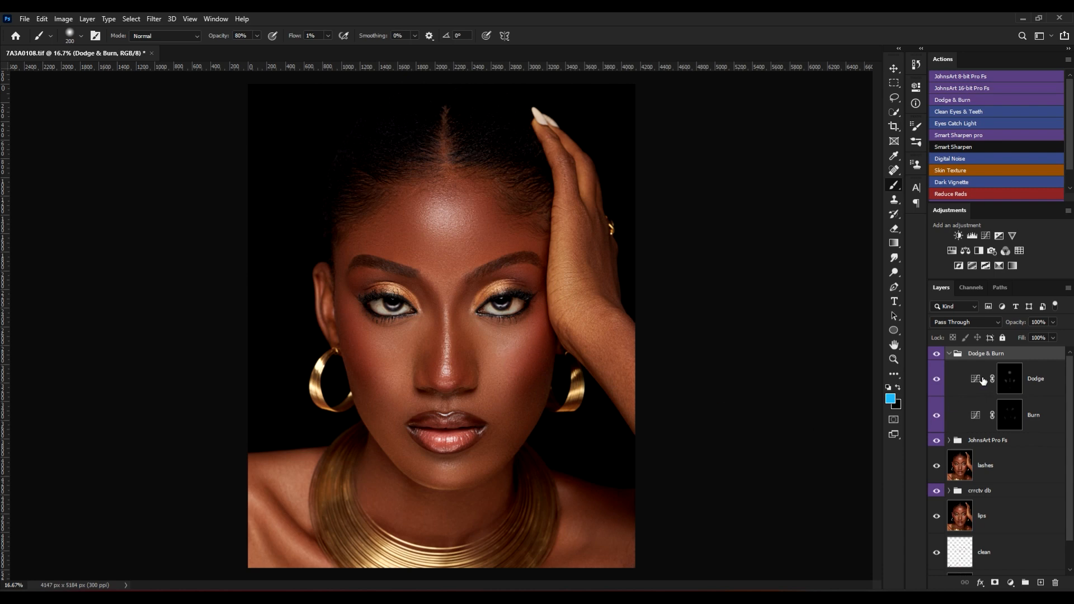
left_click(938, 354)
left_click(940, 354)
left_click(940, 353)
Darken both outer cheeks on the Burn mask, using a 700 px brush on one side and 600 px on the other.
left_click(1022, 411)
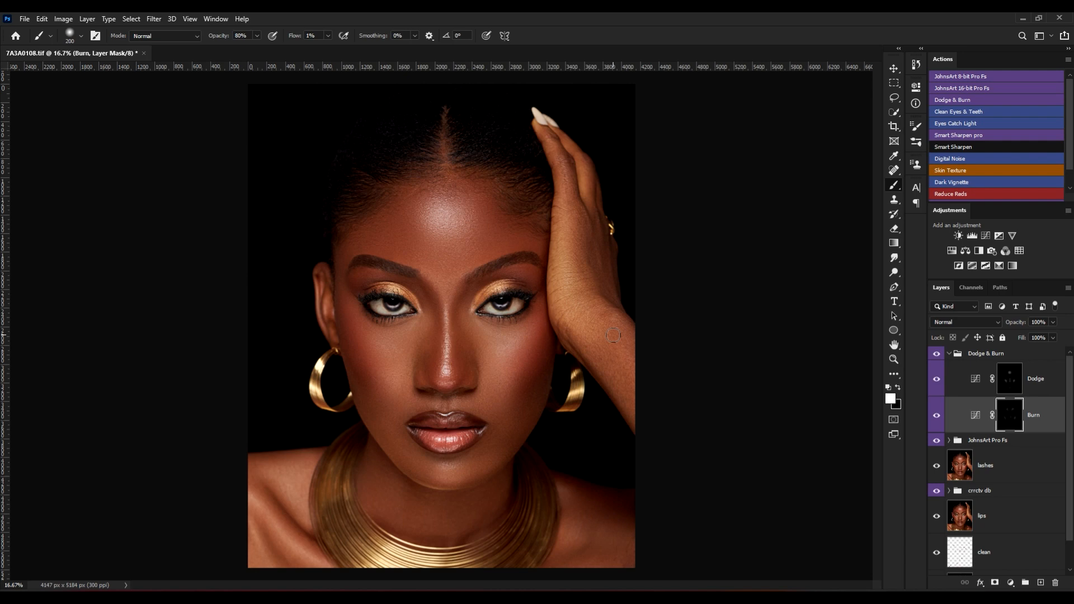
key("ctrl+plus")
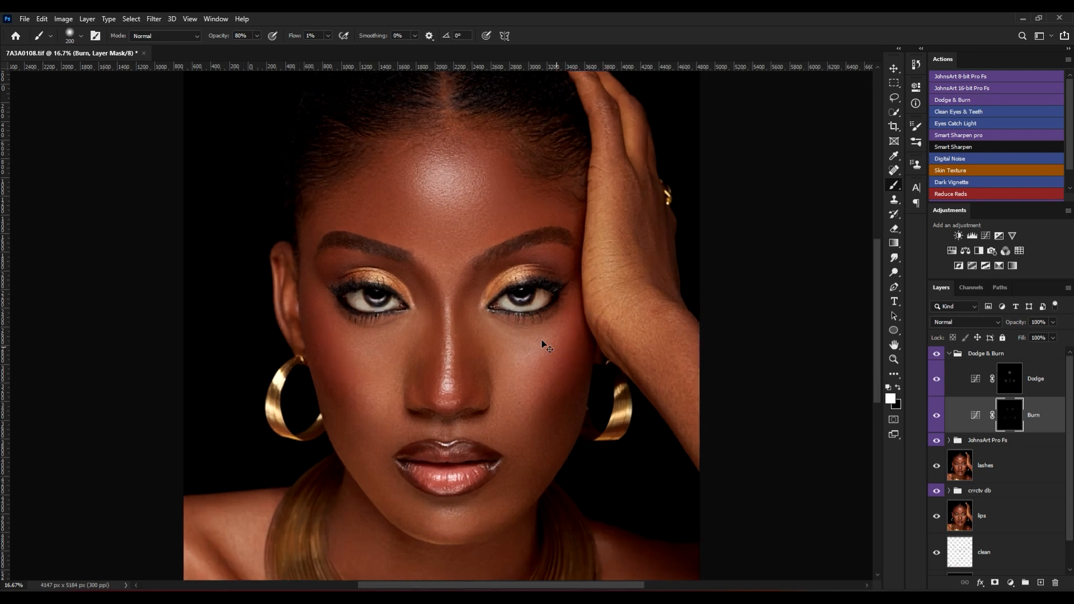
scroll(546, 345, "down", 1)
key("bracketright")
key("bracketright")
key("bracketright")
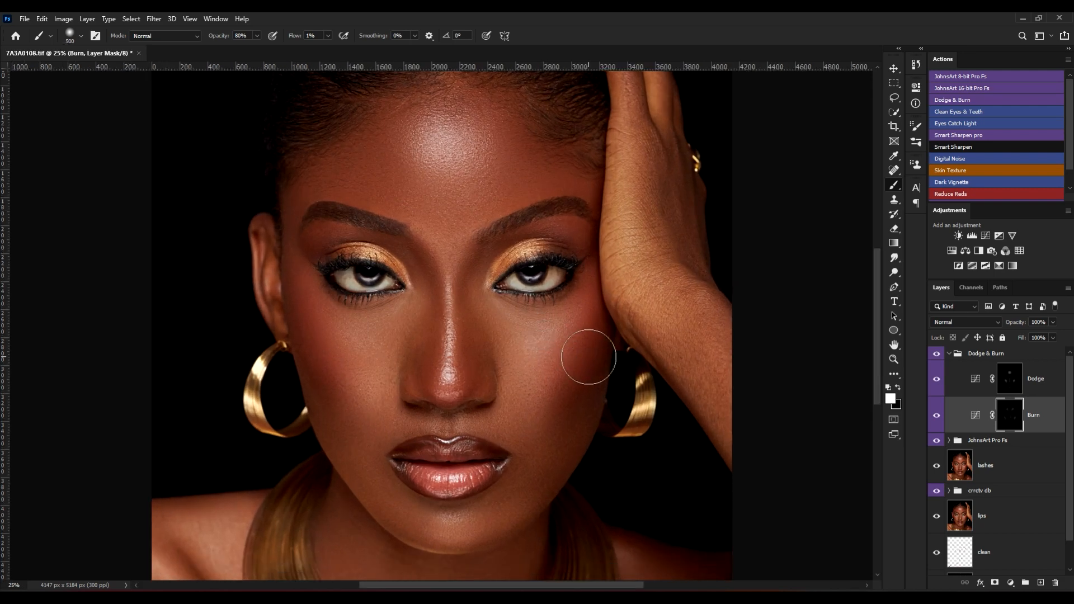
key("bracketright")
key("bracketright")
mouse_move(584, 338)
left_mouse_down()
mouse_move(578, 377)
mouse_move(559, 401)
mouse_move(570, 362)
mouse_move(548, 403)
left_mouse_up()
key("bracketleft")
mouse_move(361, 402)
left_mouse_down()
mouse_move(316, 340)
mouse_move(368, 410)
mouse_move(328, 366)
mouse_move(319, 331)
mouse_move(367, 406)
mouse_move(323, 335)
mouse_move(326, 366)
left_mouse_up()
Darken the sides of the forehead on the Burn mask with a 600 to 700 px brush, and reduce it to 400 px for the nose.
scroll(484, 367, "up", 2)
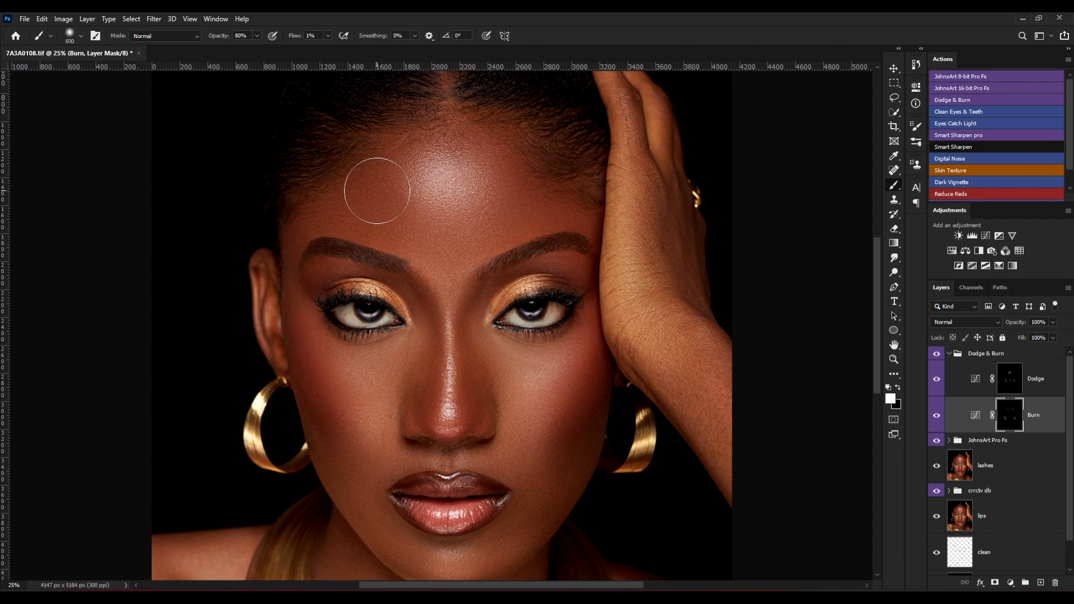
key("bracketright")
scroll(442, 285, "down", 2)
key("bracketleft")
key("bracketleft")
key("bracketleft")
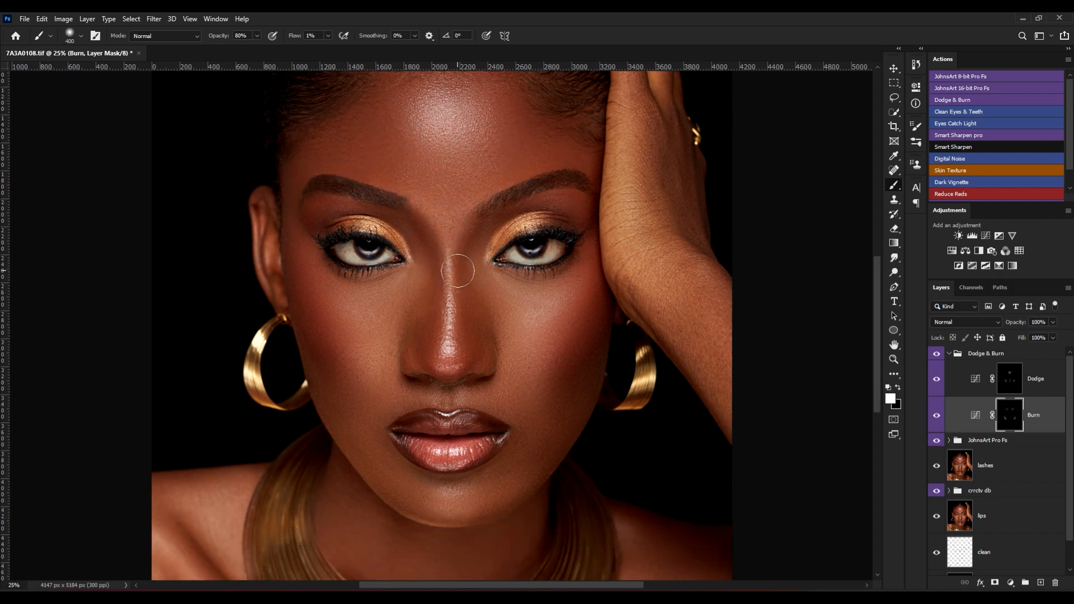
Darken the shadow details around the lips on the Burn mask with a brush smaller than 300 px.
scroll(466, 396, "up", 2)
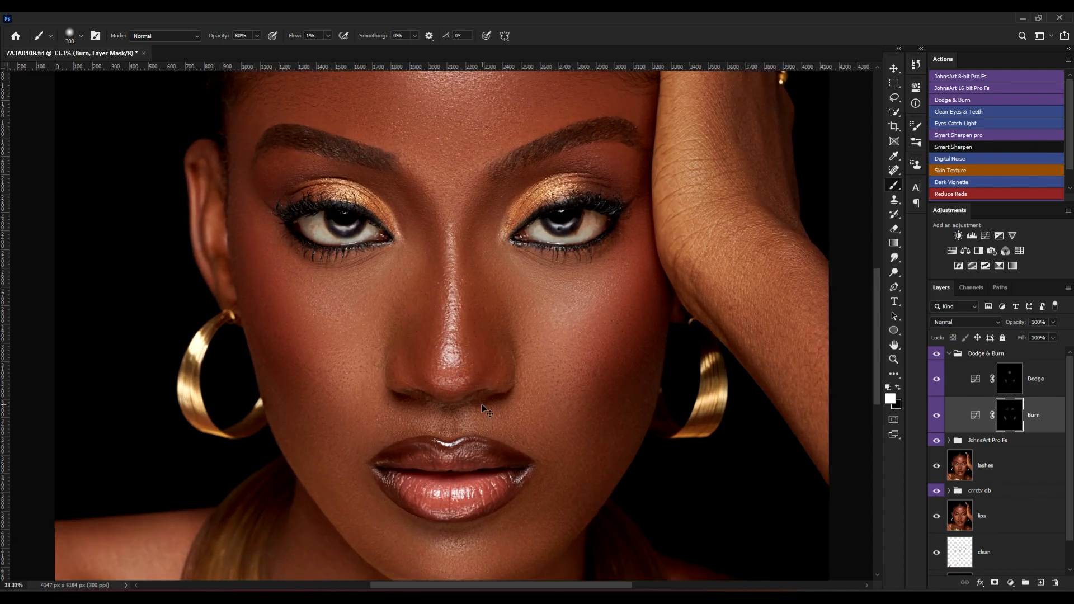
scroll(479, 363, "down", 4)
key("bracketleft")
key("bracketleft")
key("bracketleft")
key("bracketleft")
key("bracketleft")
key("bracketleft")
key("bracketleft")
key("bracketleft")
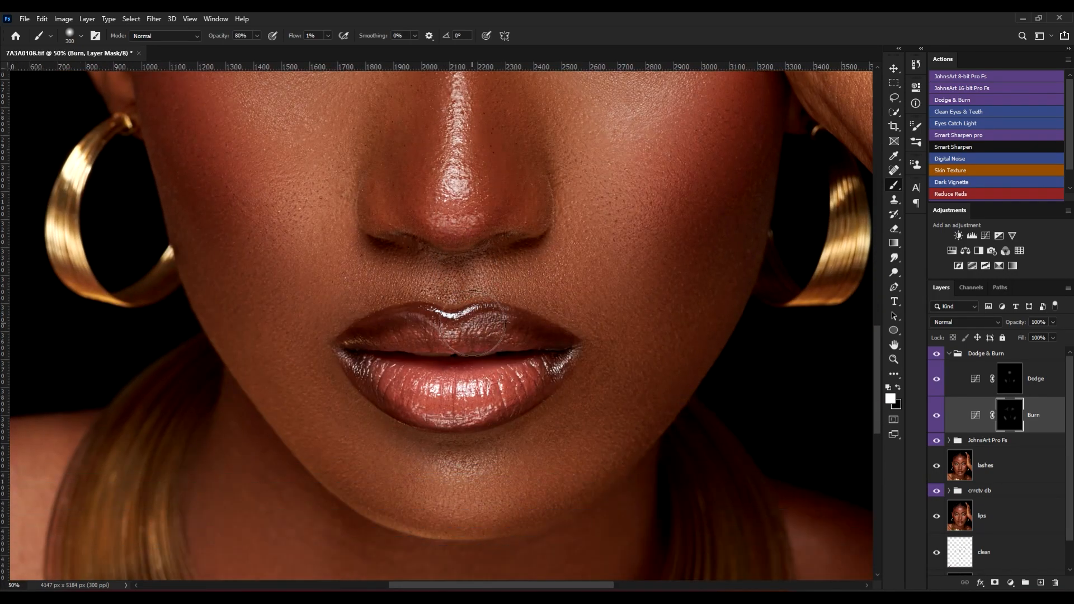
key("bracketleft")
key("bracketright")
key("bracketright")
key("bracketright")
Brighten the lip highlights on the Dodge mask with a 150 px brush, and reduce it to 100 px.
left_click(1010, 383)
key("bracketright")
key("bracketright")
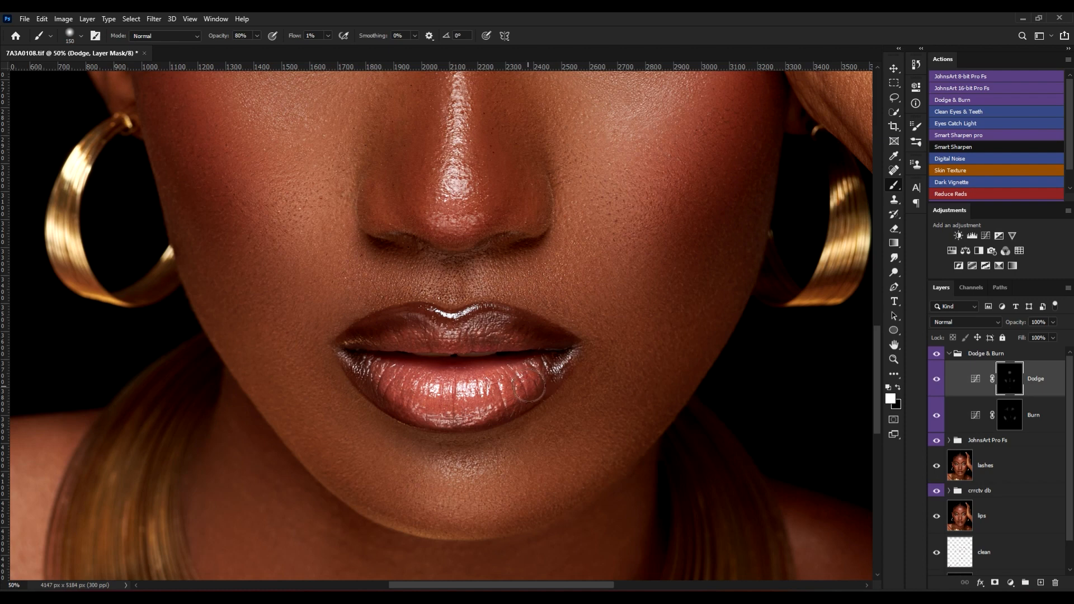
key("bracketleft")
key("bracketleft")
Select the Burn layer's mask and compare the face with the Dodge & Burn group hidden and shown.
key("alt+bracketleft")
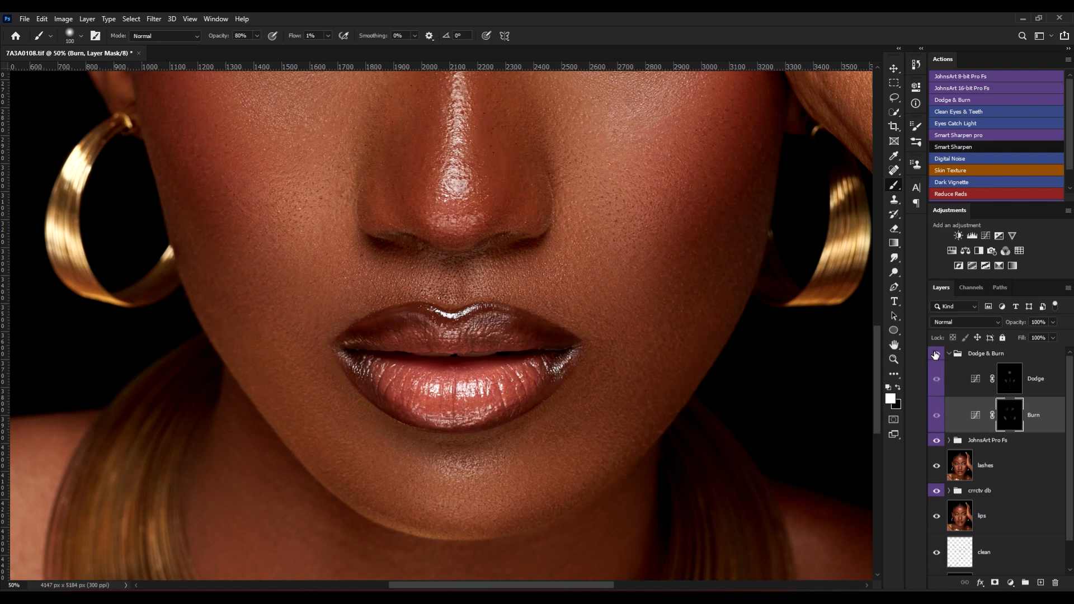
scroll(614, 366, "down", 3)
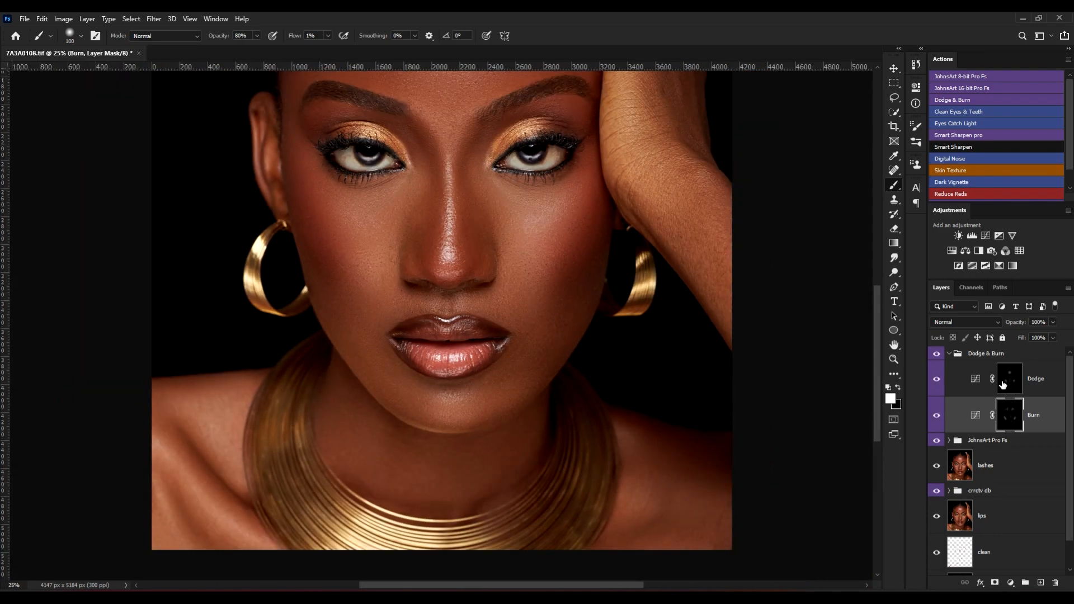
Select the Dodge layer's mask and brighten the chin with a 300 px brush.
left_click(1014, 385)
key("bracketright")
key("bracketright")
key("bracketright")
key("bracketright")
key("bracketright")
key("bracketright")
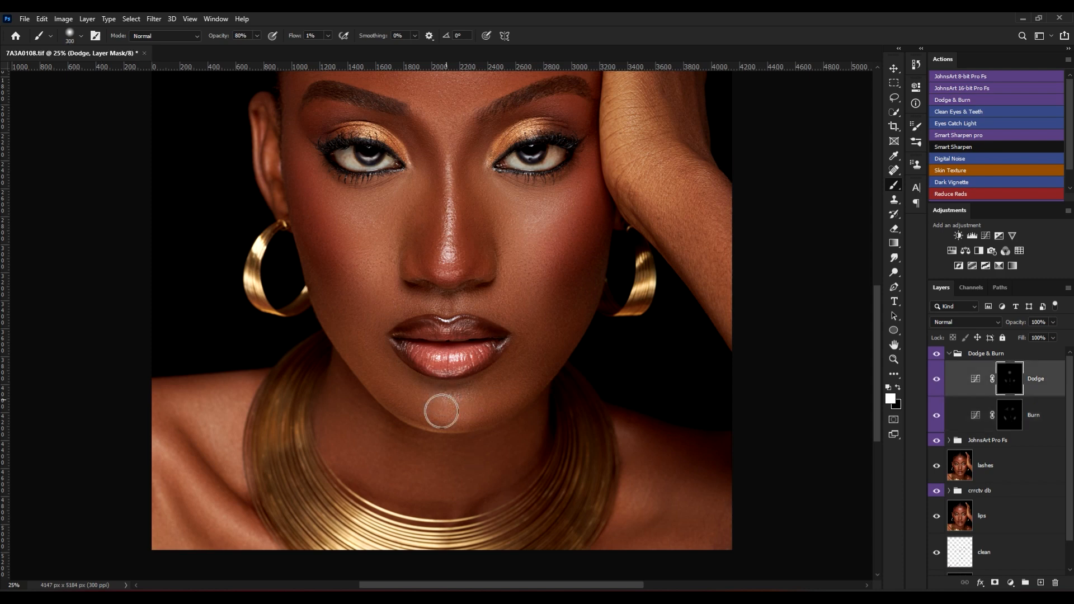
Brighten the nose and forehead highlights on the Dodge mask, enlarging the brush to 500 px.
key("bracketleft")
scroll(453, 405, "up", 2)
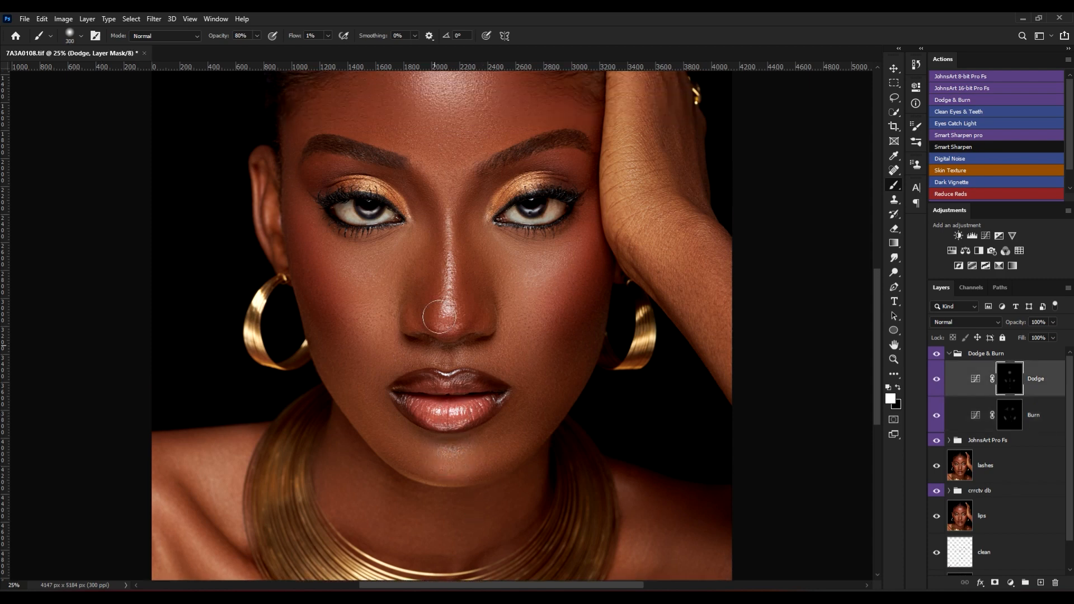
key("bracketright")
scroll(459, 235, "up", 2)
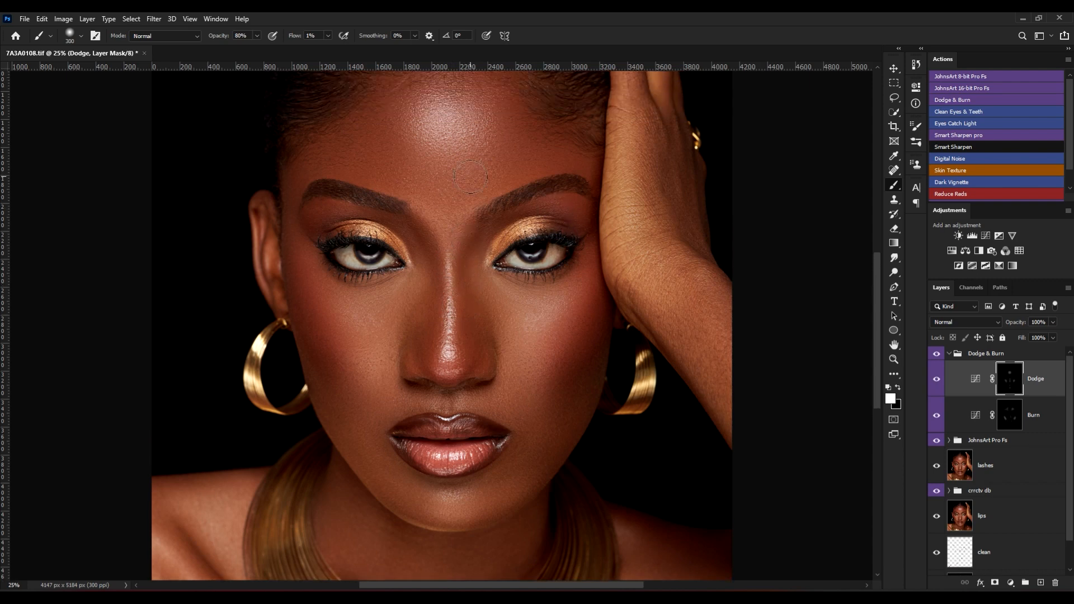
scroll(564, 210, "up", 2)
key("bracketright")
key("bracketright")
Collapse the Dodge & Burn group and compare the whole portrait with the group hidden and shown.
key("ctrl+minus")
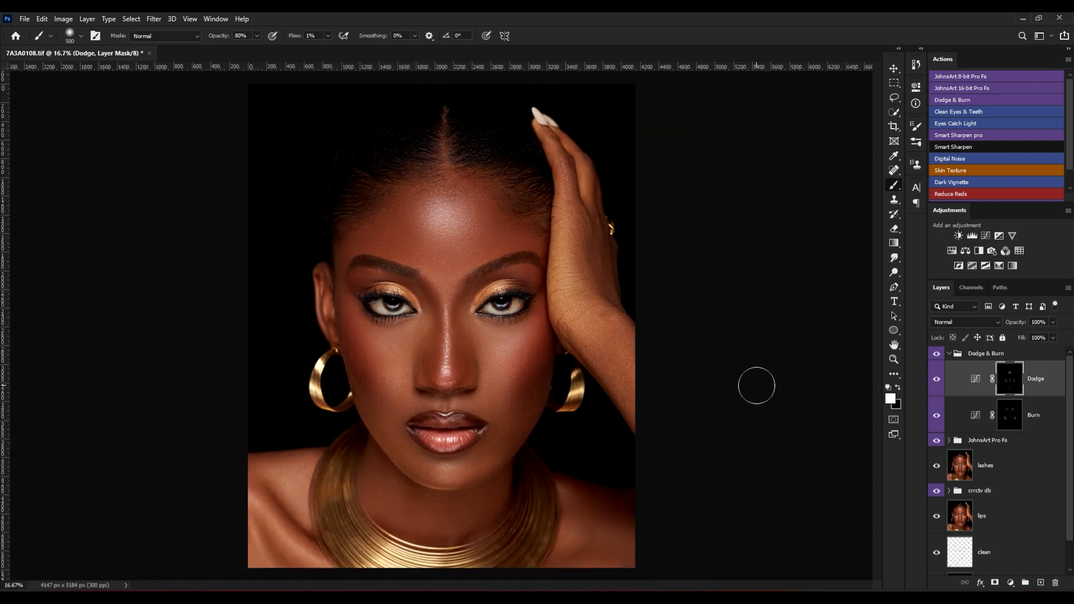
left_click(949, 355)
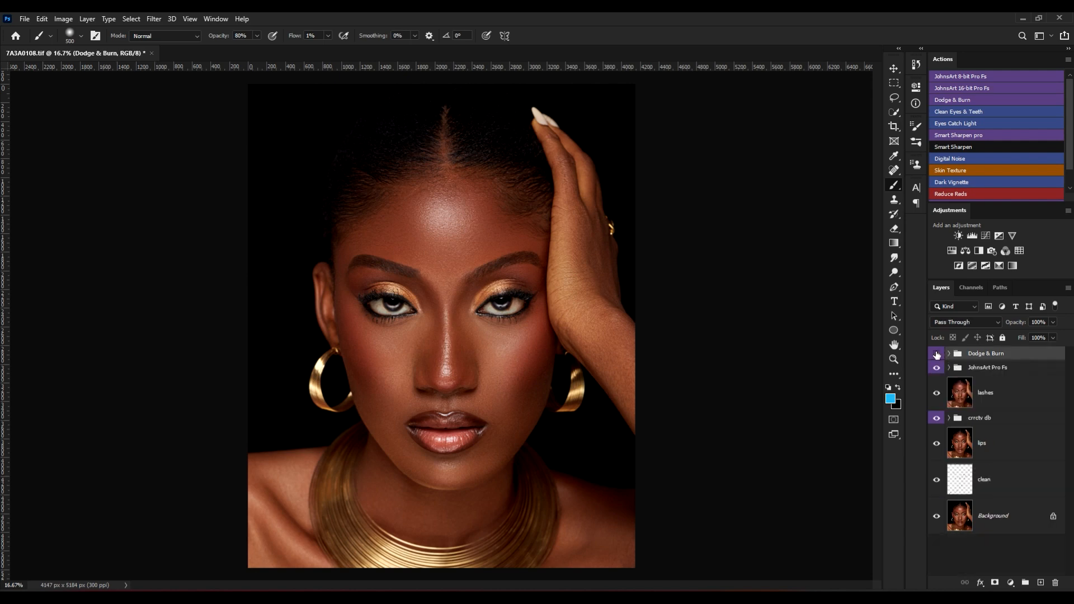
left_click(938, 354)
left_click(937, 354)
left_click(938, 355)
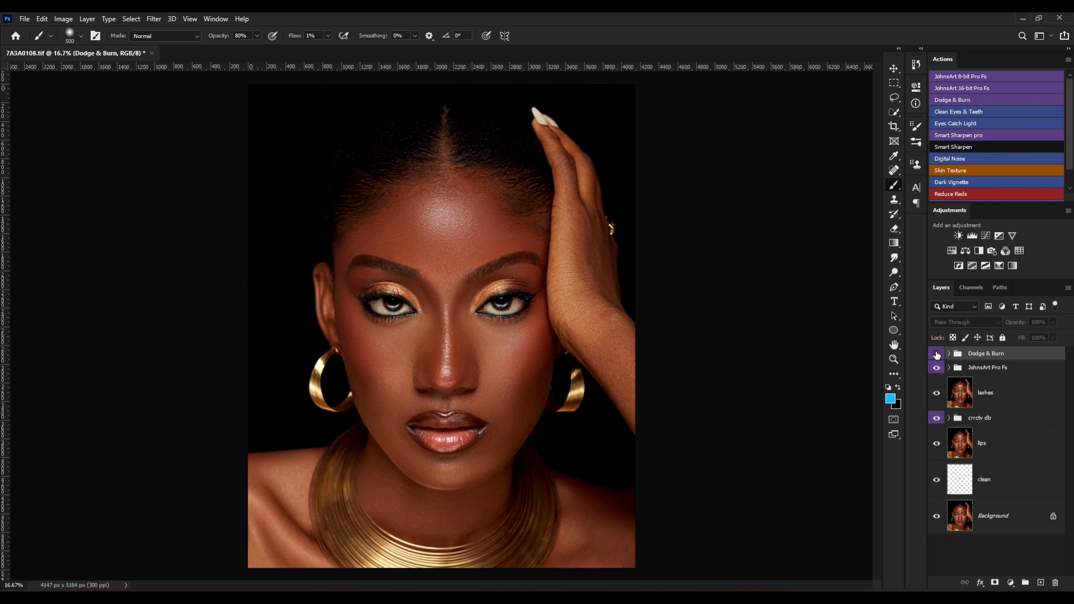
left_click(937, 354)
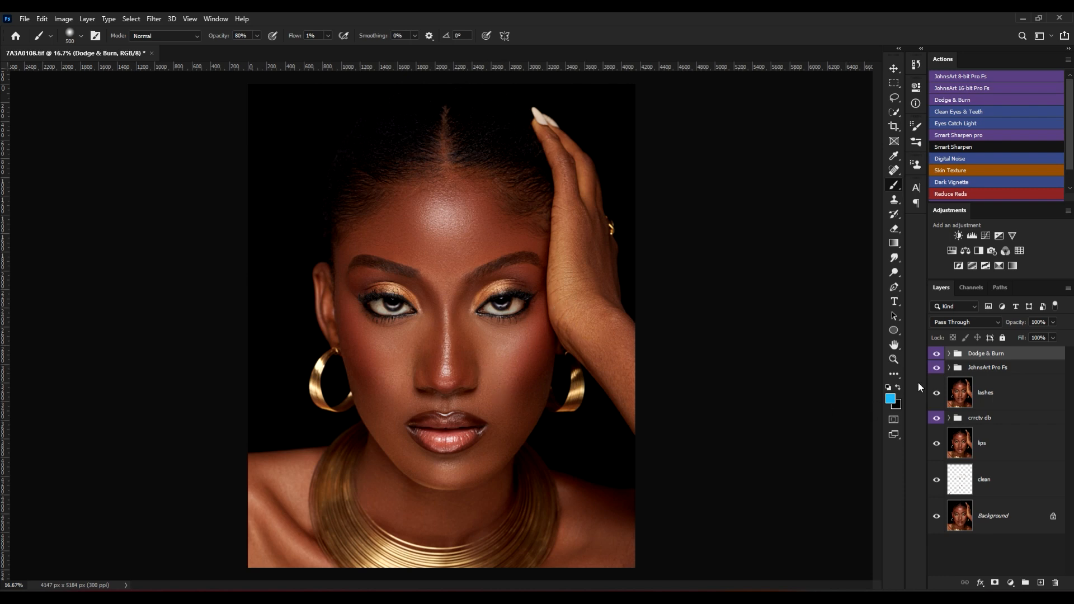
left_click(949, 354)
left_click(949, 354)
left_click(938, 353)
left_click(937, 354)
Feather the Dodge layer's mask by 3.4 px and the Burn layer's mask by 2.8 px.
left_click(949, 354)
key("ctrl+plus")
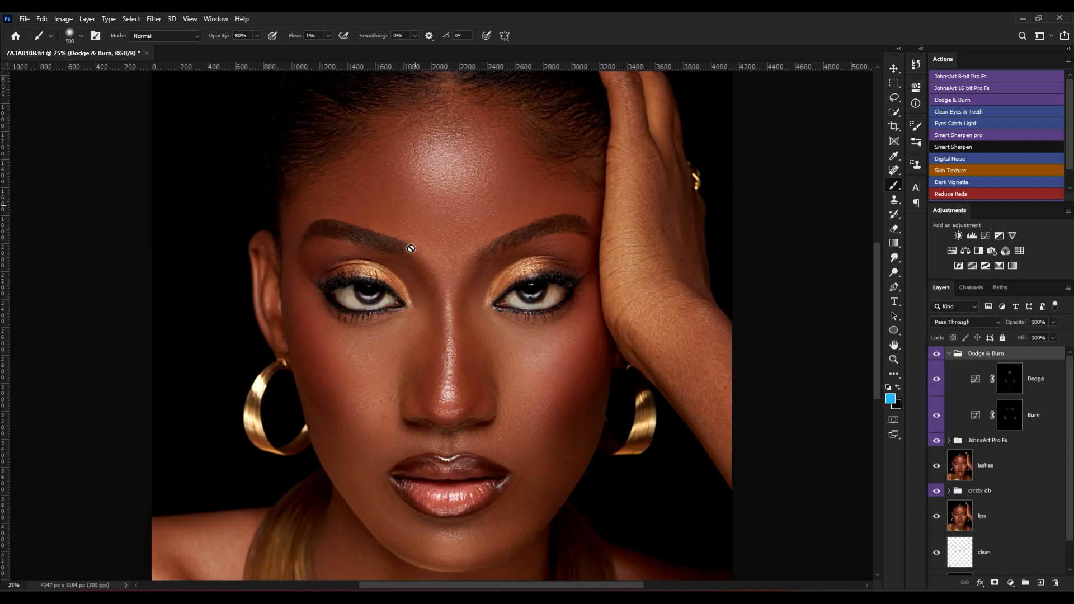
left_click(1010, 379)
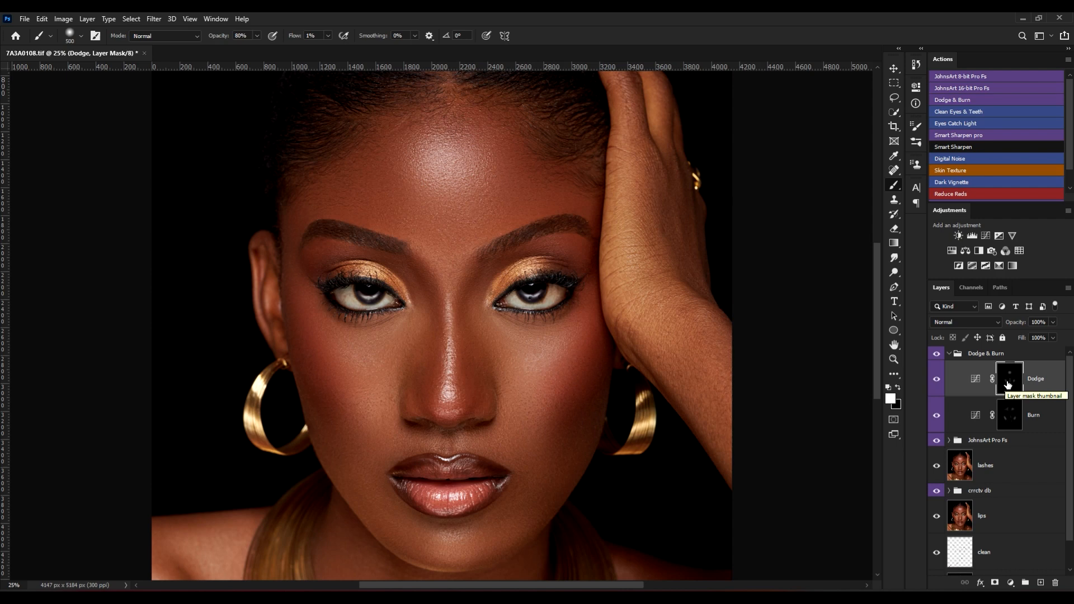
double_click(1008, 384)
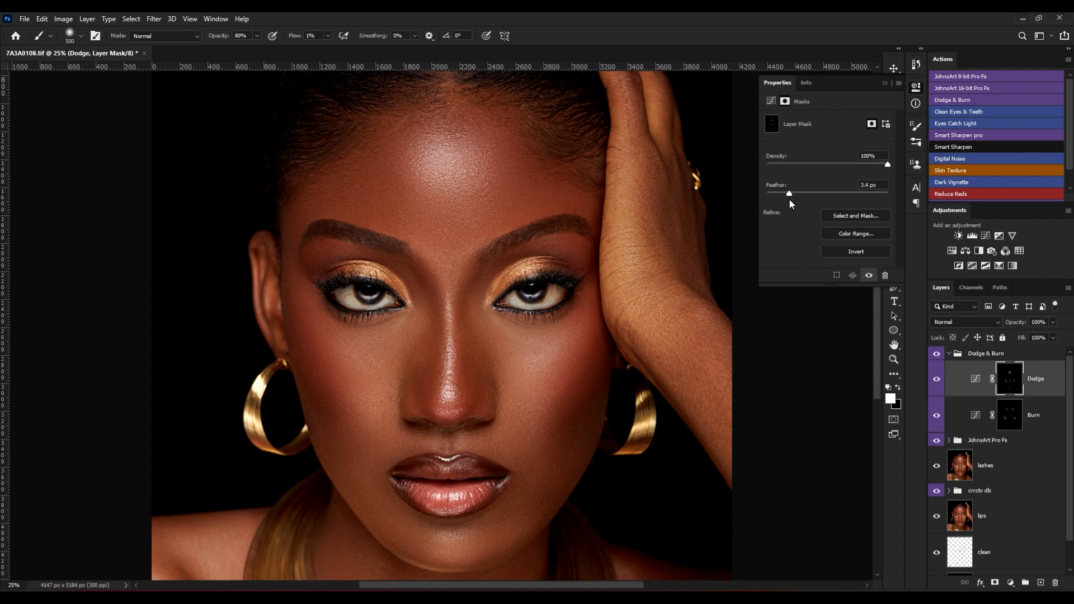
left_click(884, 84)
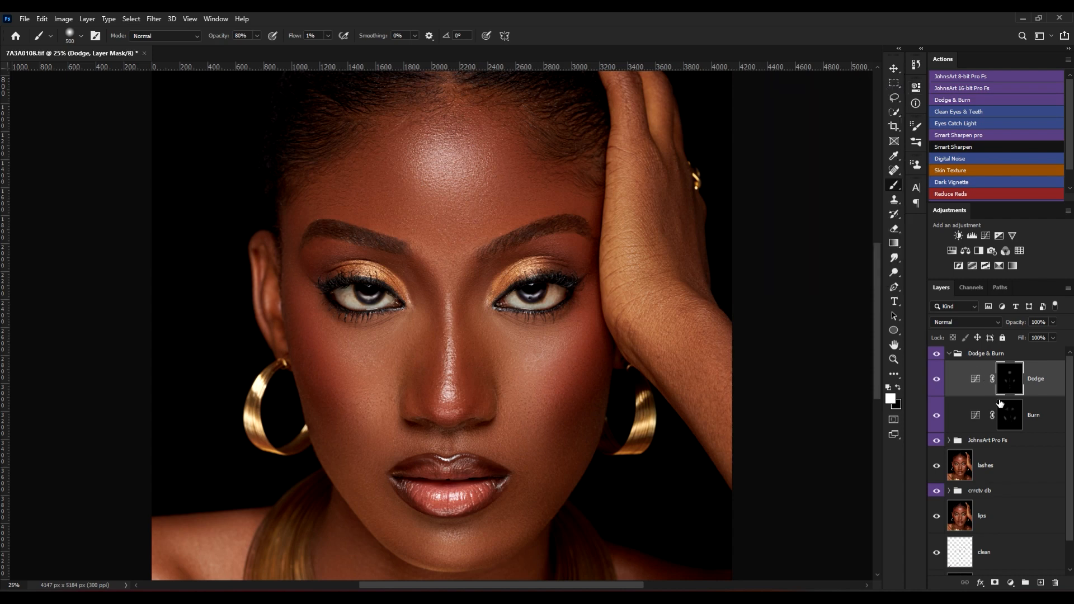
double_click(1010, 415)
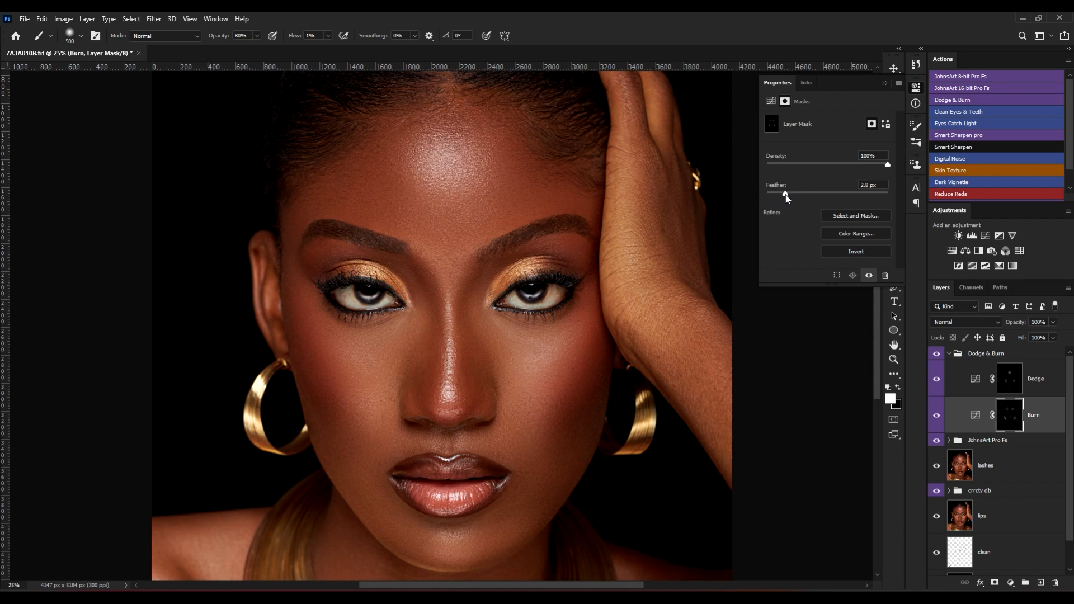
left_click(886, 83)
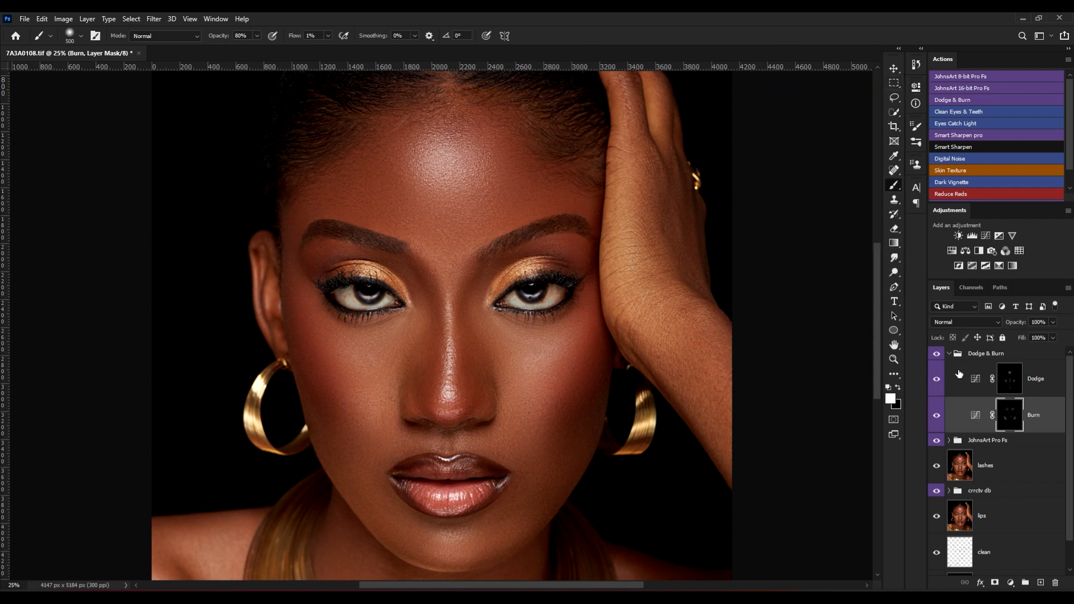
Examine the portrait at different zoom levels with the softened Dodge & Burn group hidden and shown.
left_click(949, 354)
key("ctrl+minus")
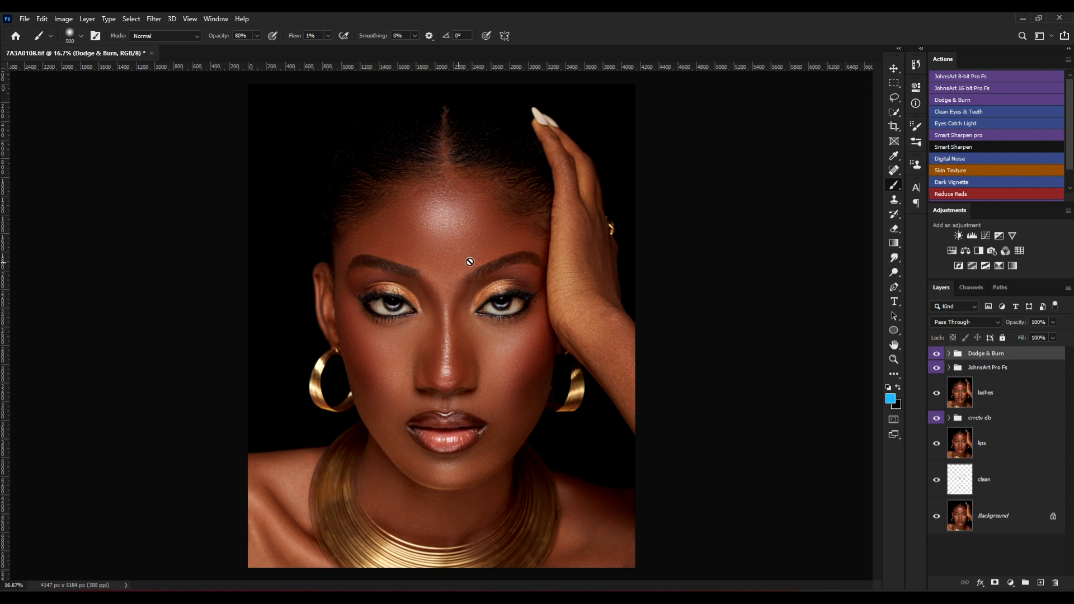
left_click(937, 353)
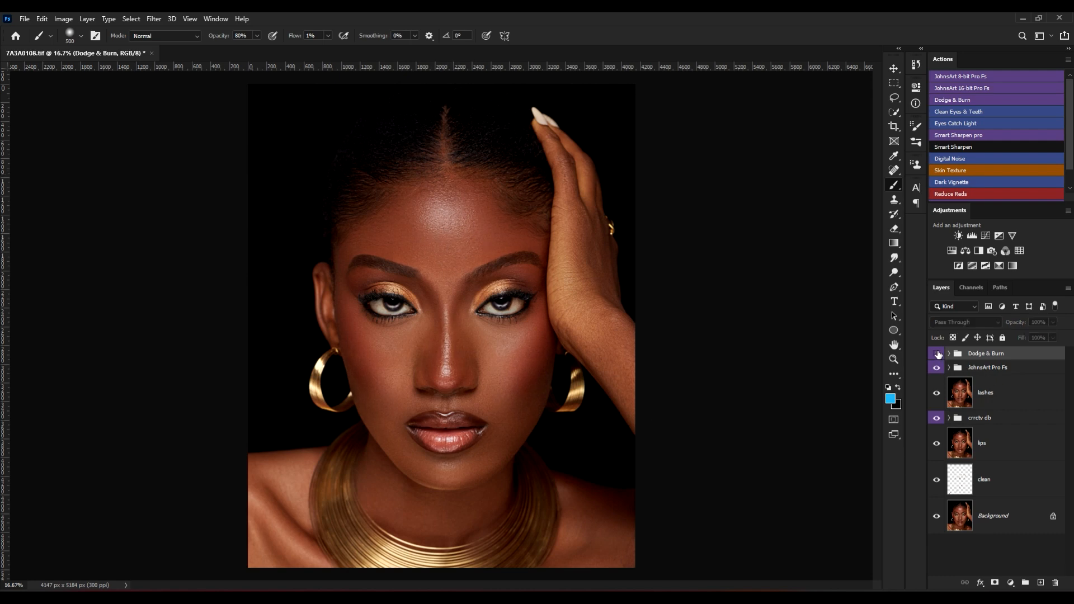
left_click(937, 354)
key("ctrl+plus")
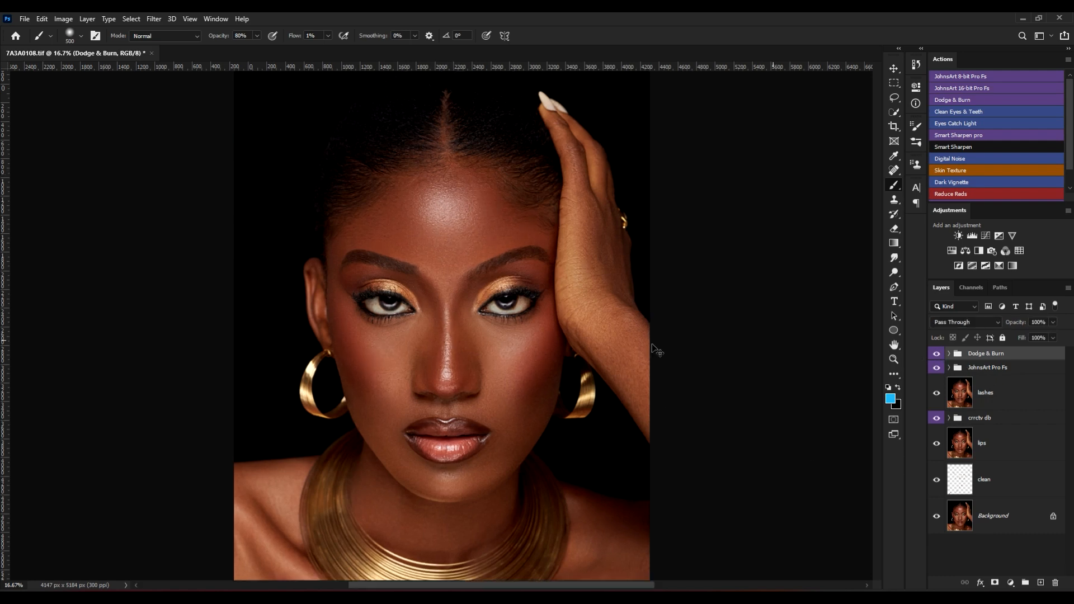
key("ctrl+minus")
key("ctrl+minus")
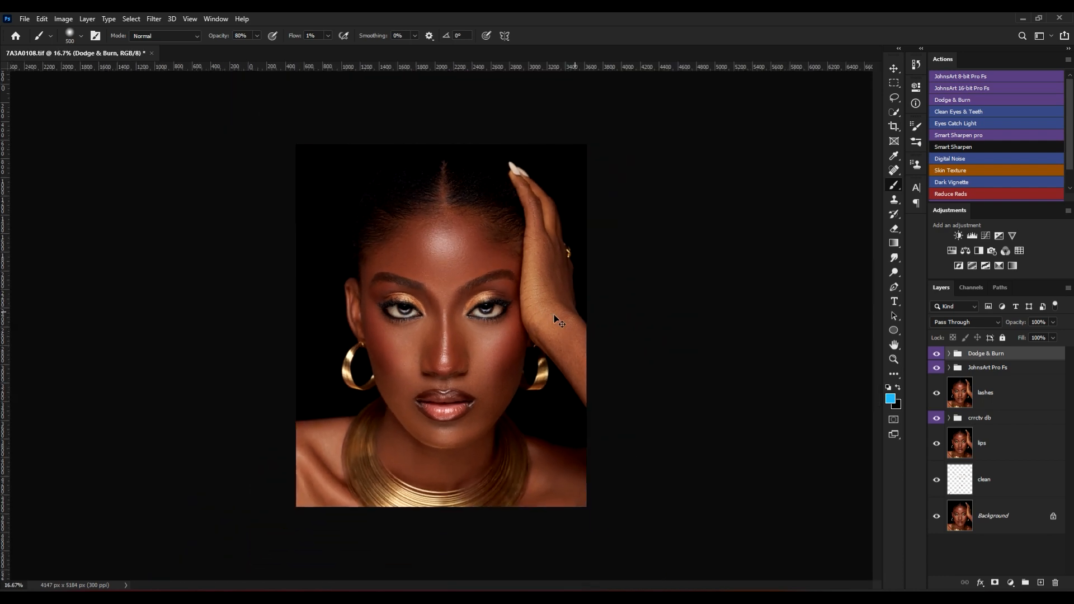
key("ctrl+plus")
left_click(936, 355)
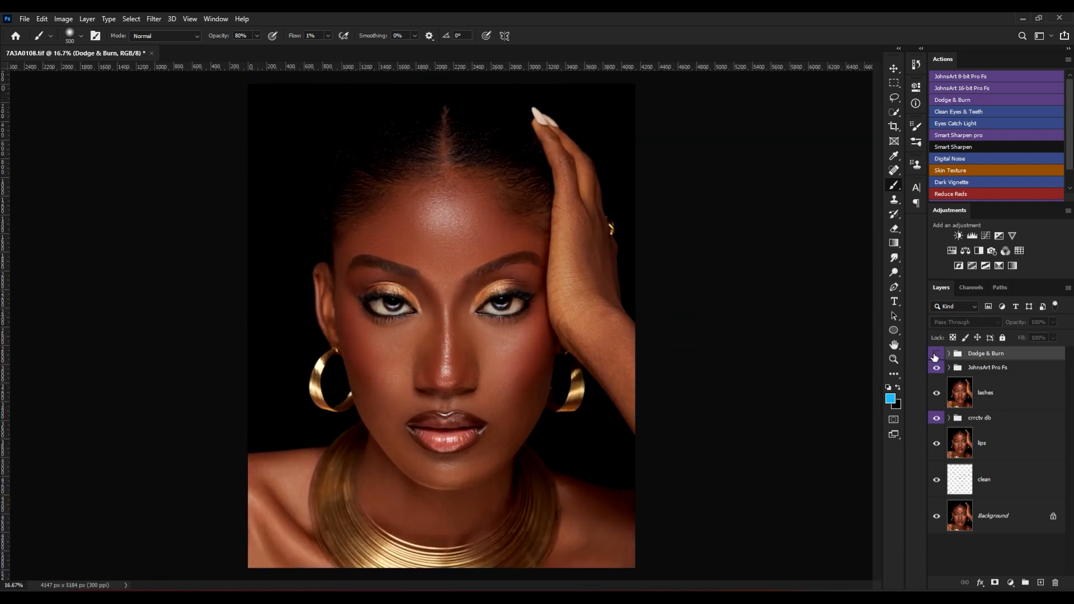
left_click(936, 355)
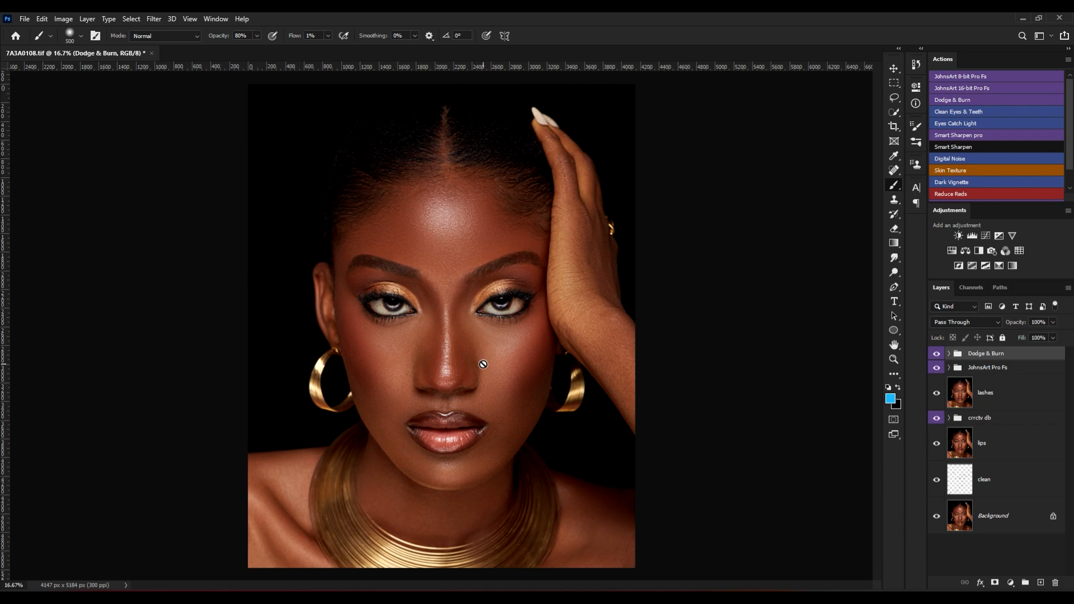
key("ctrl+plus")
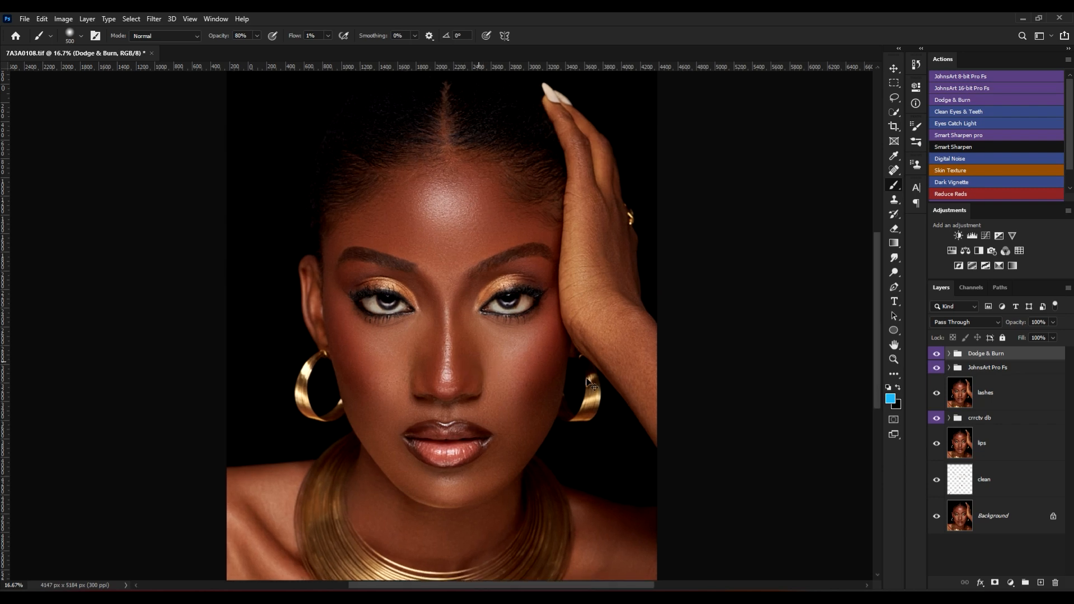
key("ctrl+minus")
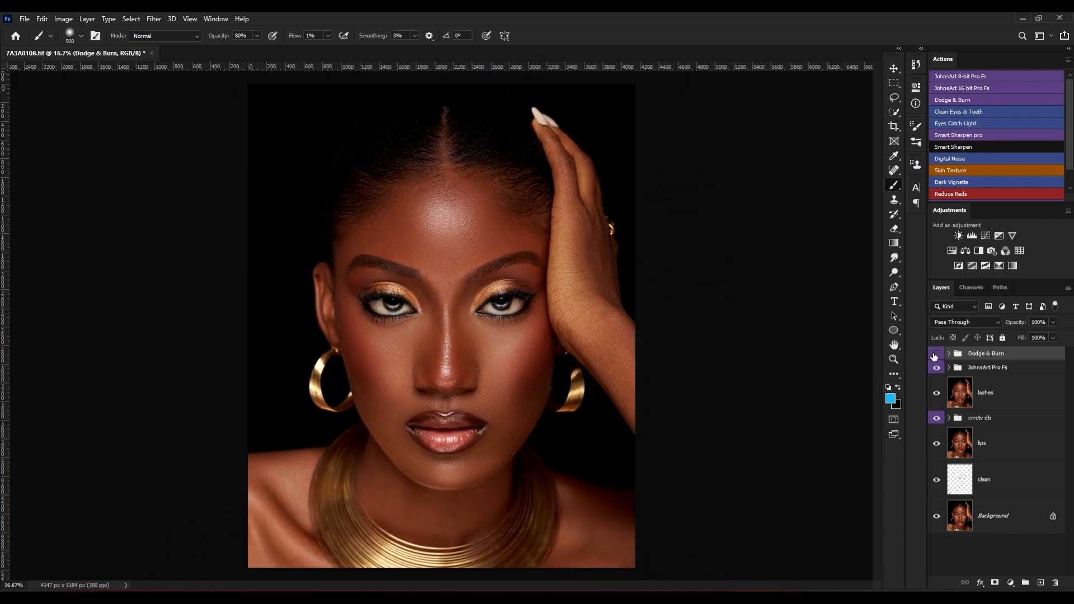
left_click(936, 353)
left_click(936, 354)
left_click(936, 353)
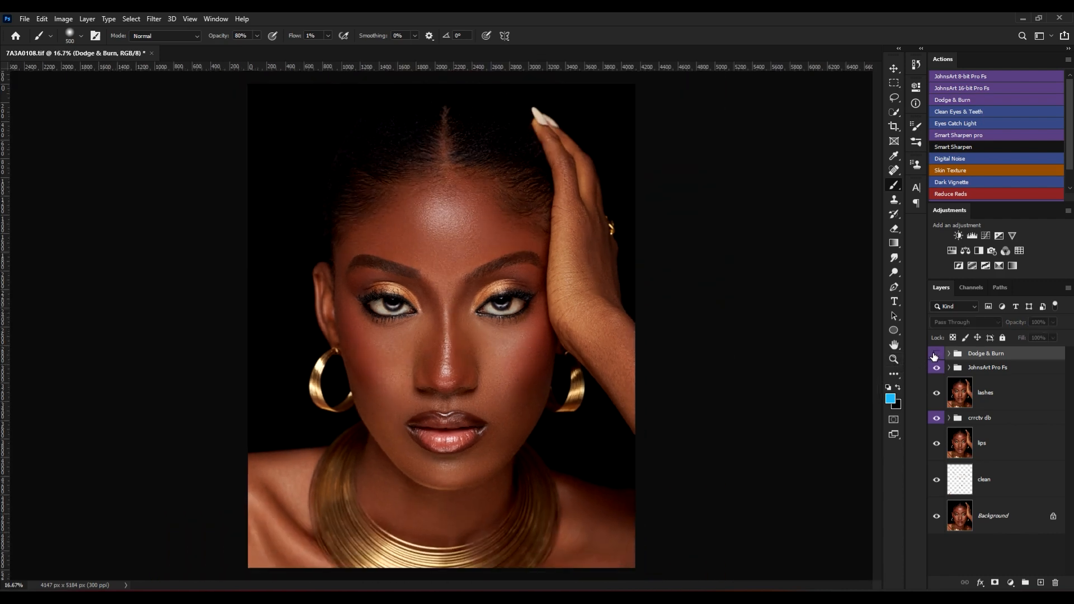
left_click(937, 353)
key("ctrl+minus")
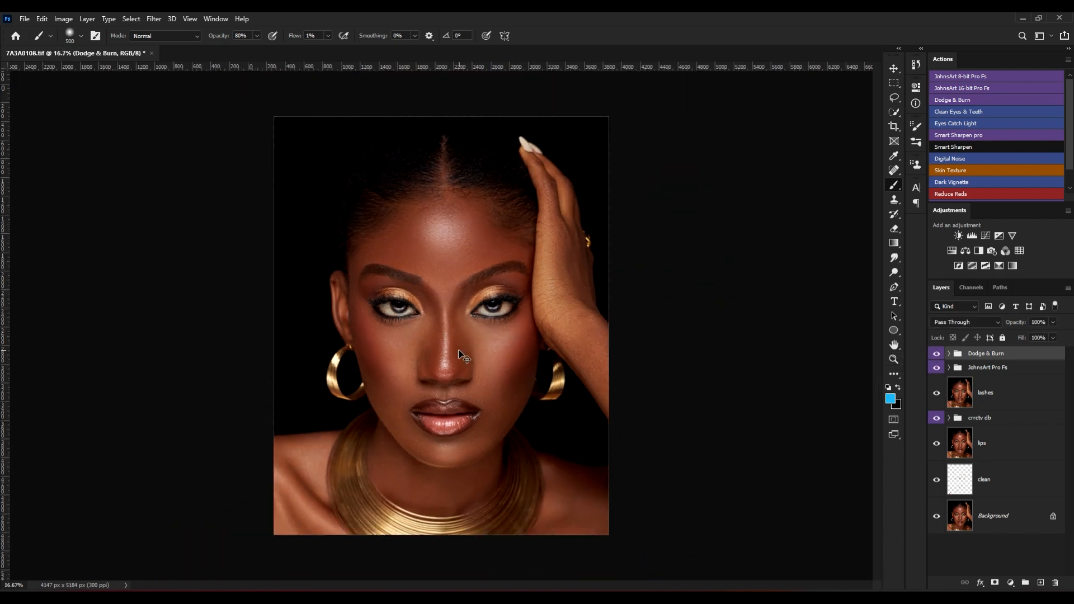
key("ctrl+plus")
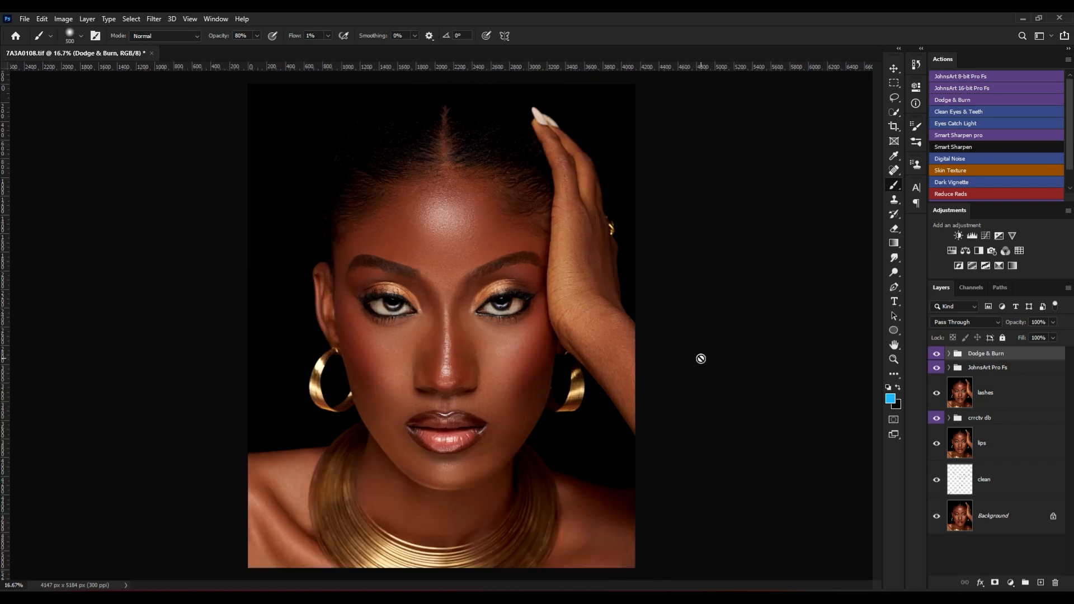
Add a Color Lookup adjustment layer above the Dodge & Burn group and open its settings.
left_click(1019, 251)
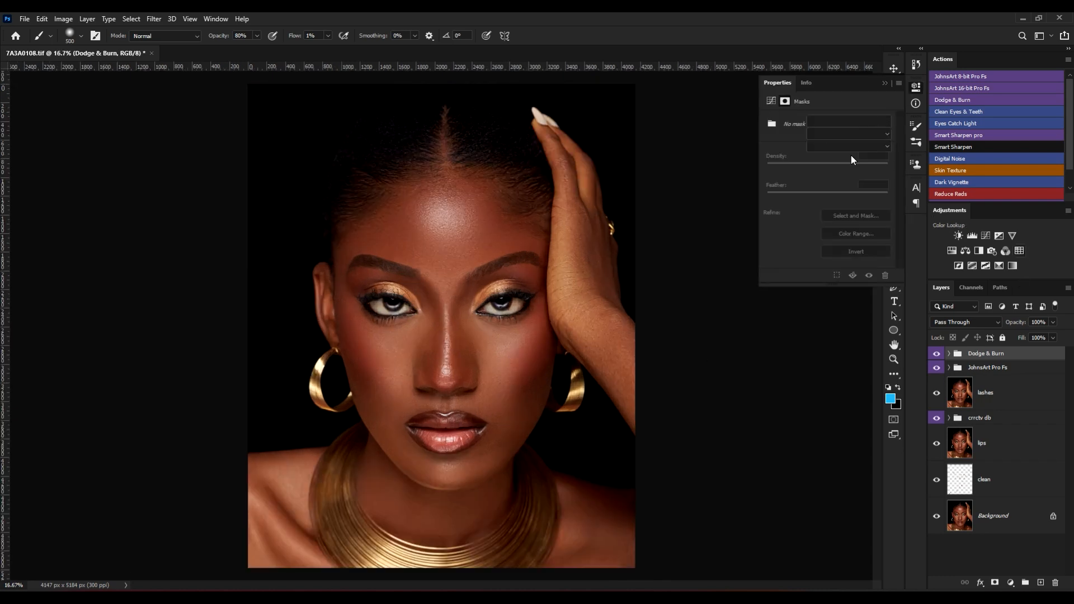
left_click(885, 84)
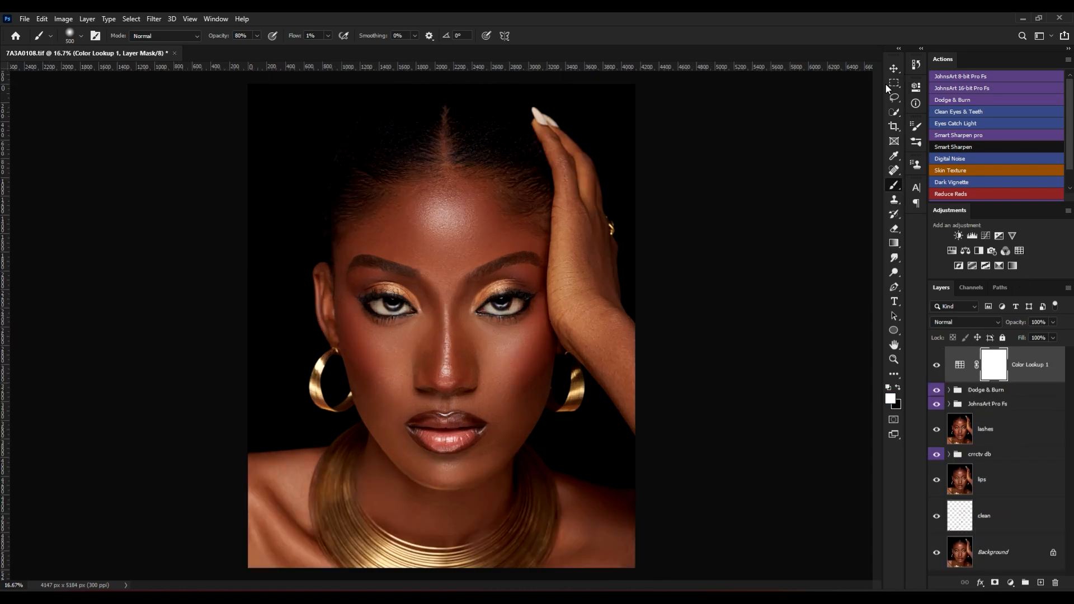
double_click(969, 364)
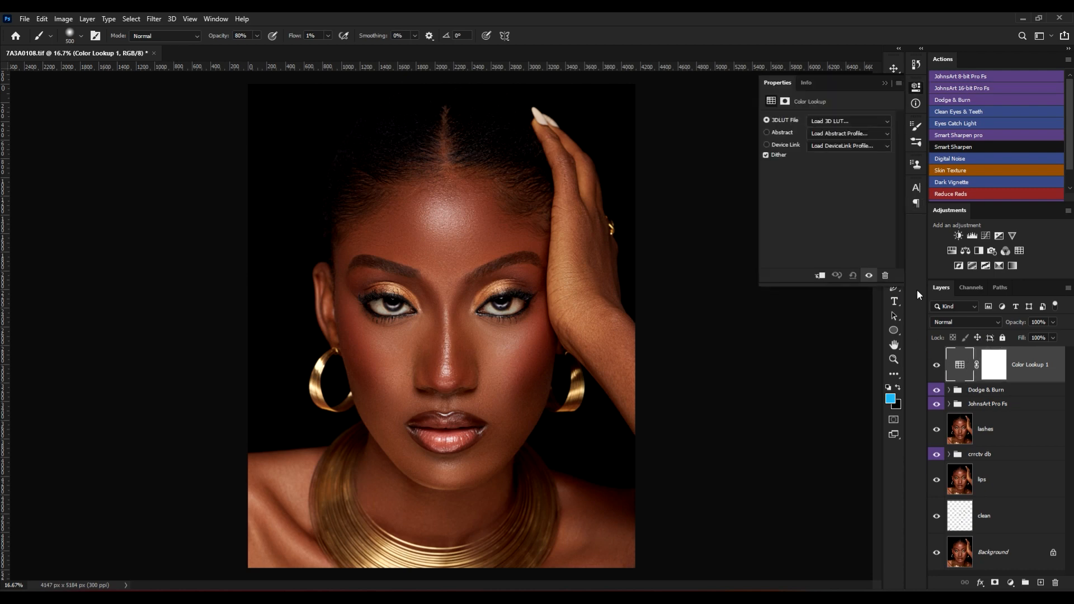
Load the 3D LUT JOHNSART B5 (coly).CUBE from COLORS > JOHNSART SKINTONE LUTS > BLACK TONE on the E: drive into the Color Lookup layer.
left_click(849, 121)
left_click(832, 14)
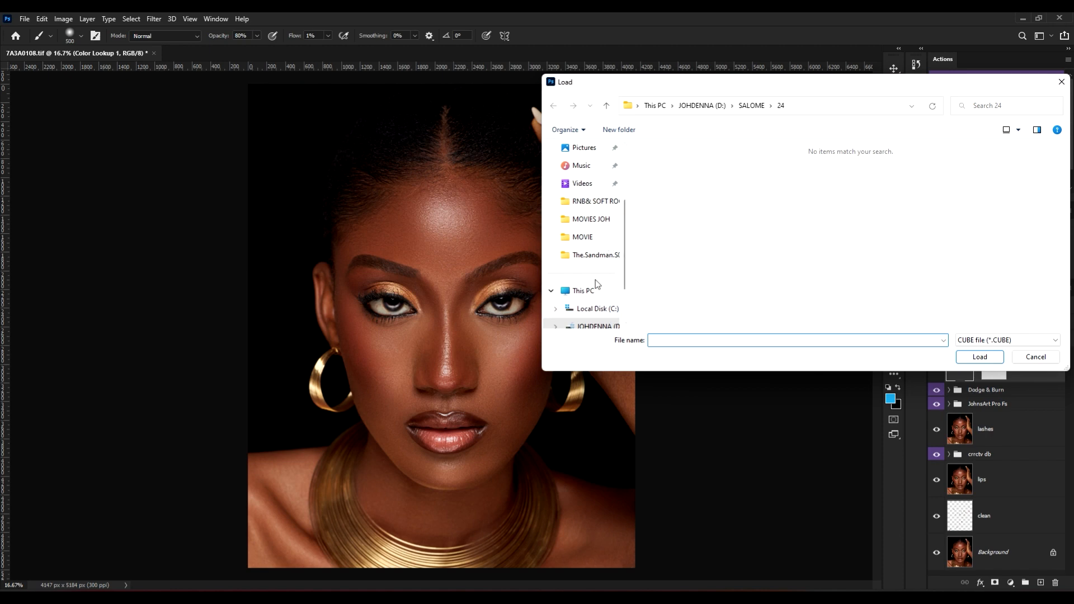
scroll(597, 284, "down", 2)
left_click(595, 272)
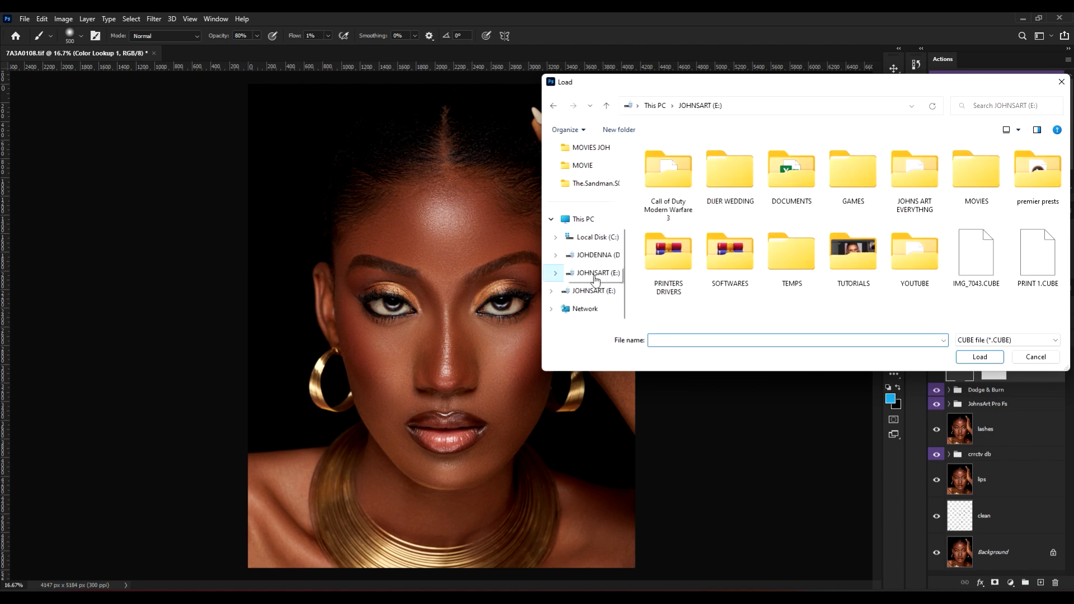
double_click(917, 211)
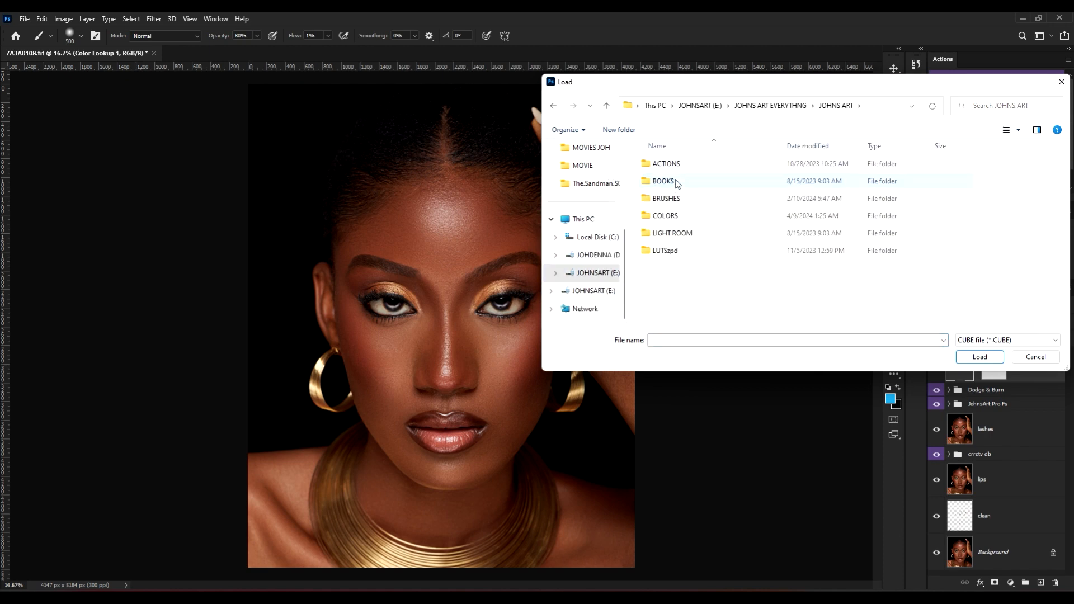
double_click(672, 216)
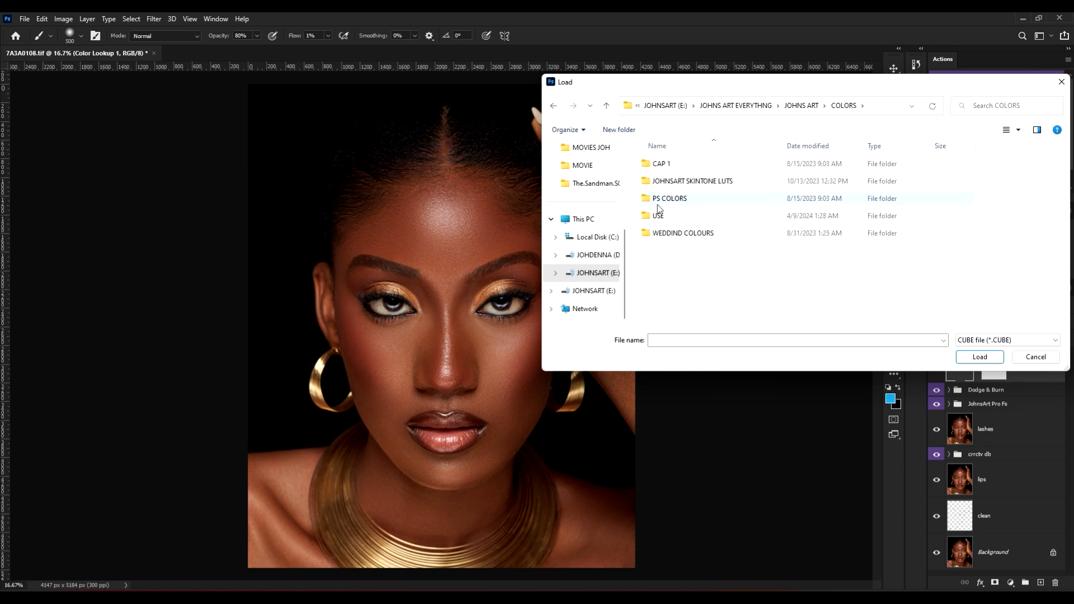
double_click(700, 182)
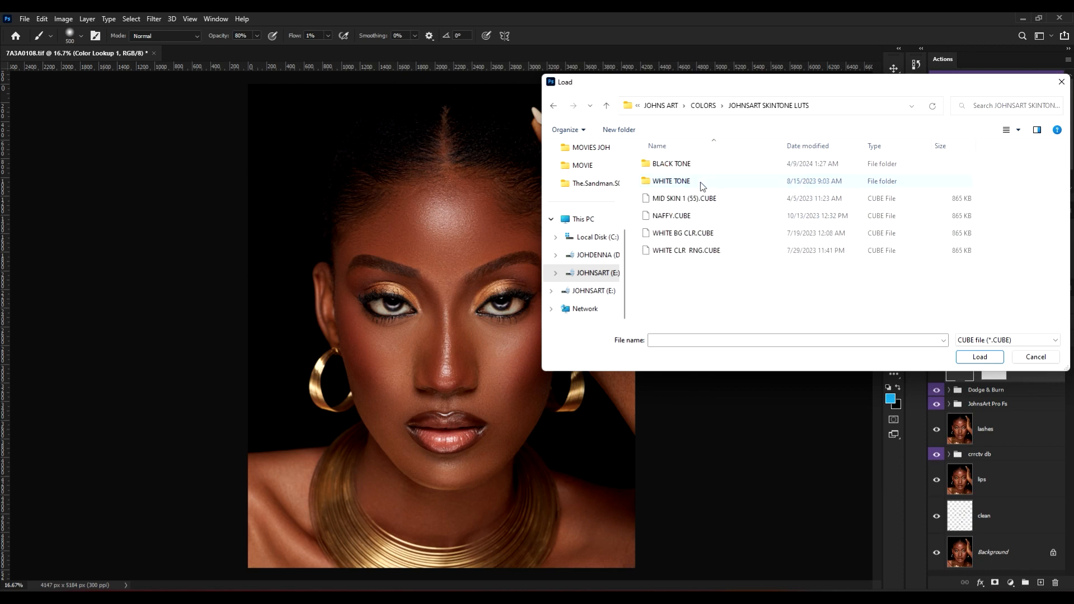
double_click(672, 164)
left_click(705, 250)
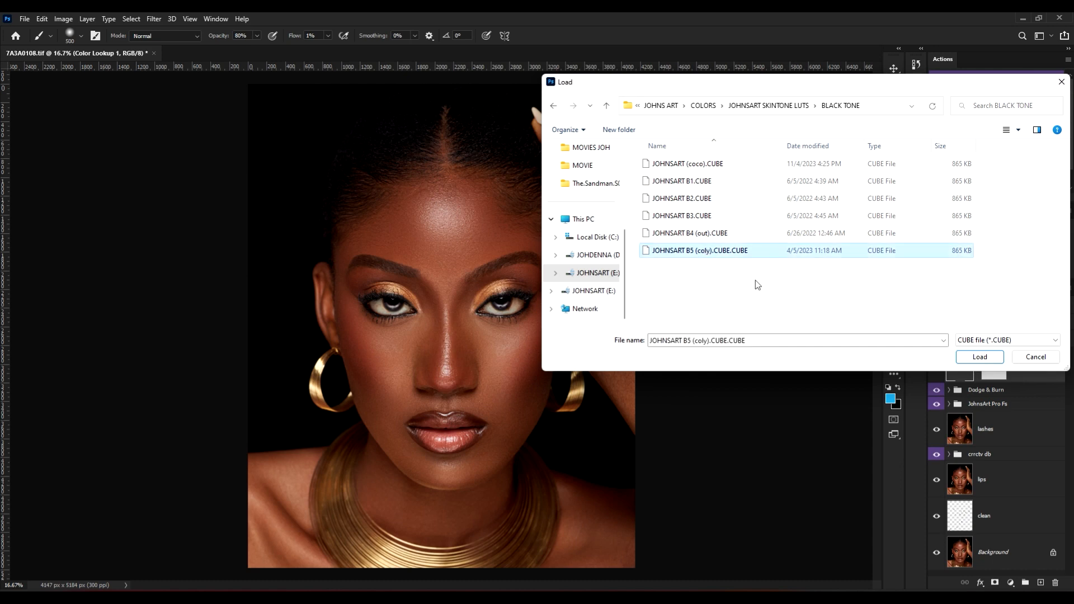
left_click(965, 356)
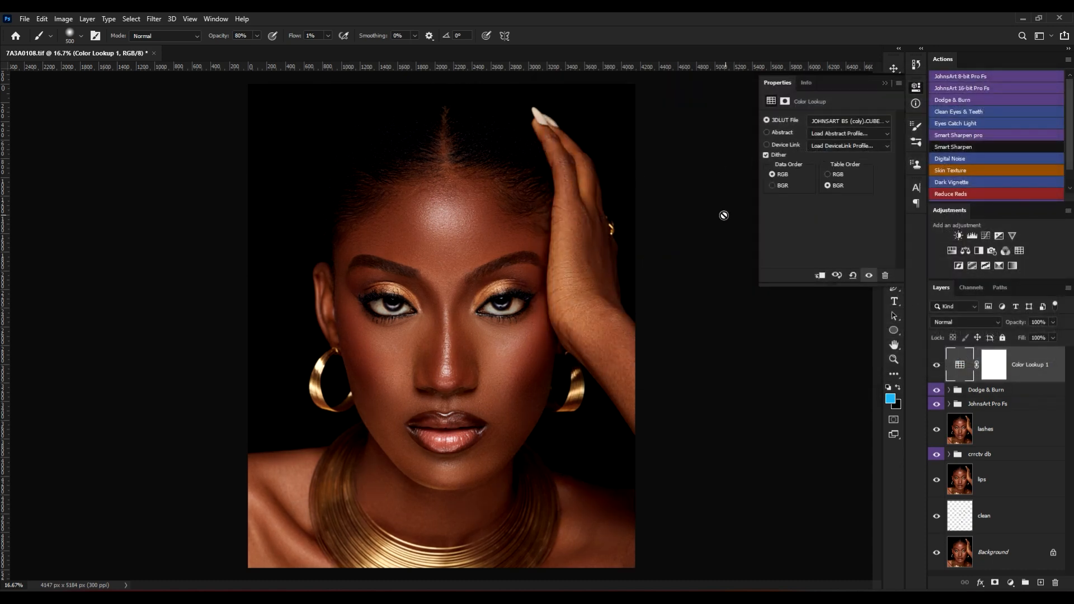
left_click(885, 85)
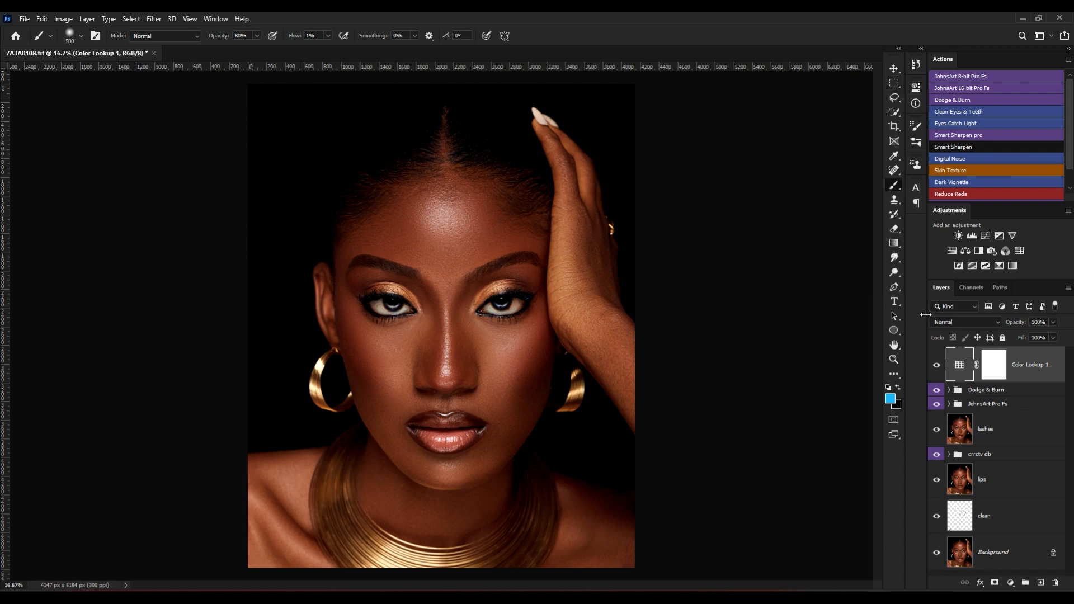
Compare the portrait with the Color Lookup layer hidden and shown, and lower the layer's opacity to 72%.
left_click(937, 366)
left_click(937, 365)
left_click(1053, 338)
Replace the Color Lookup layer's 3D LUT with JOHNSART B4 (out).CUBE from the BLACK TONE folder.
left_click(960, 364)
double_click(960, 364)
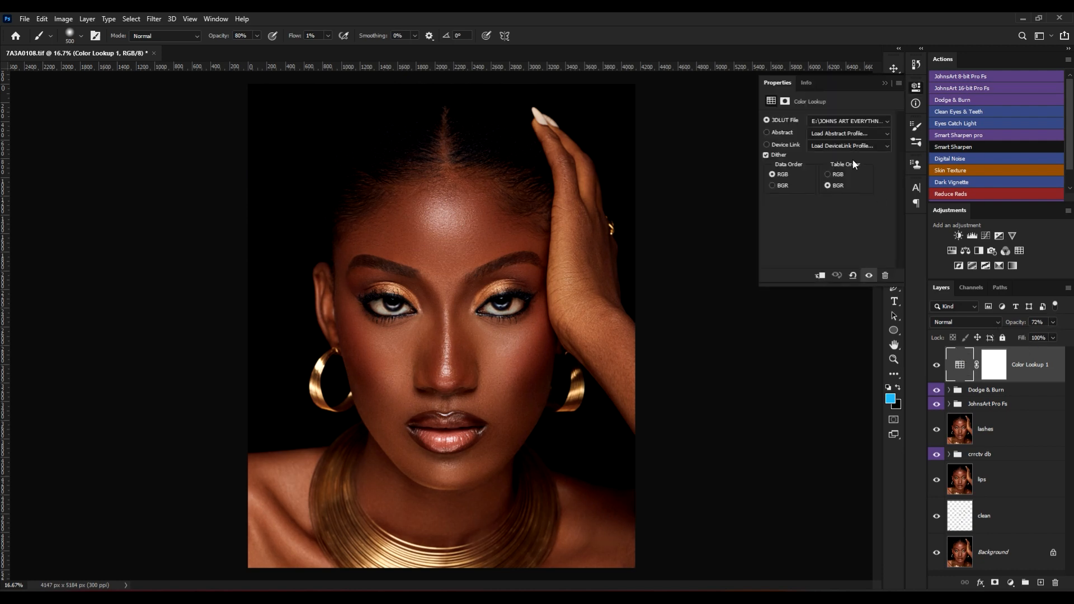
left_click(847, 128)
left_click(841, 18)
left_click(827, 118)
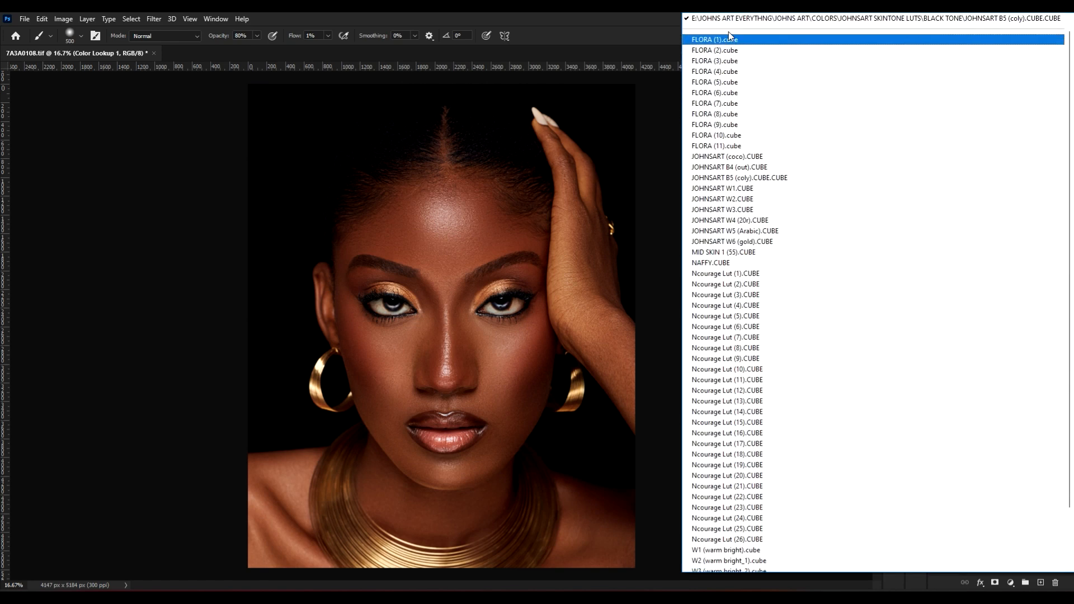
left_click(722, 18)
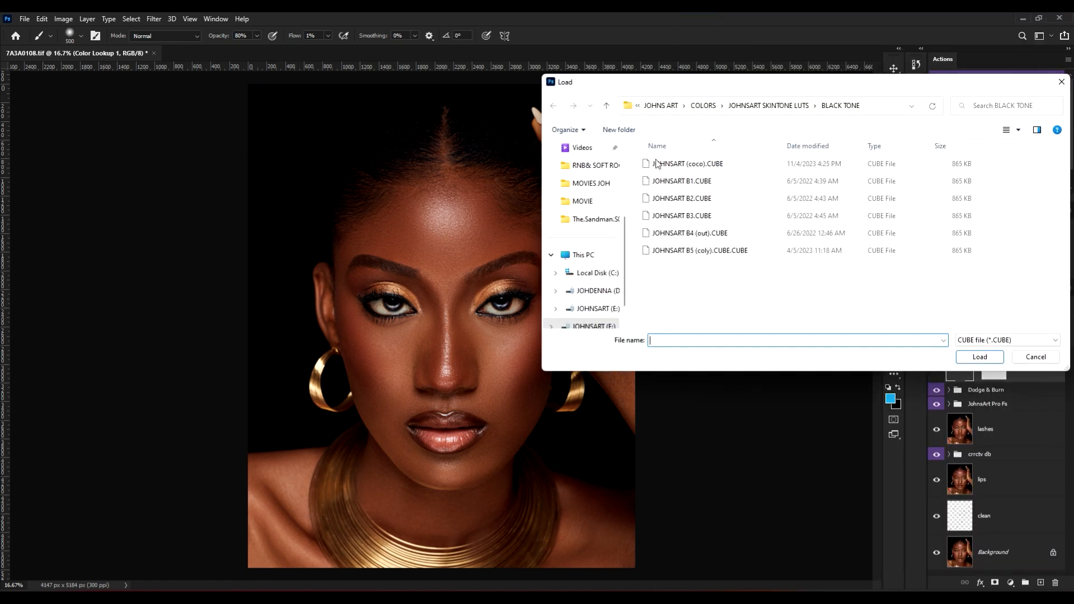
left_click(709, 233)
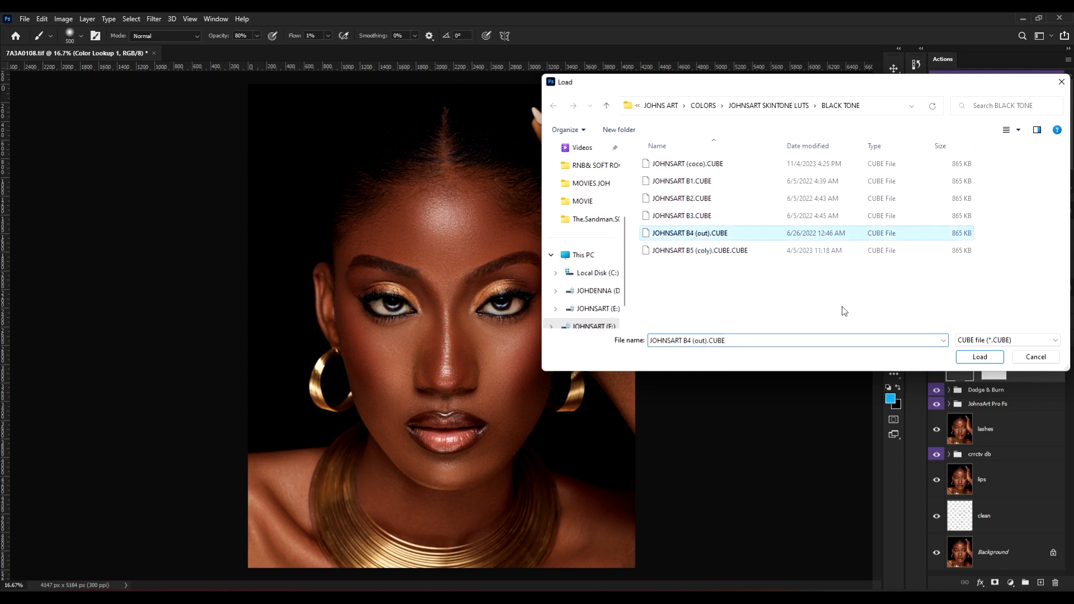
left_click(968, 356)
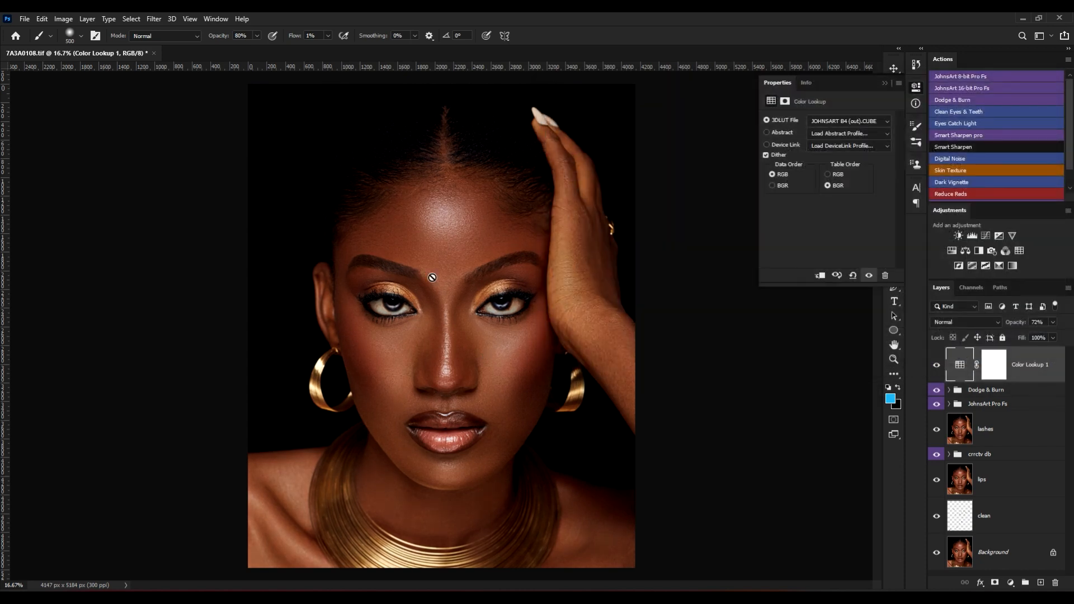
left_click(885, 82)
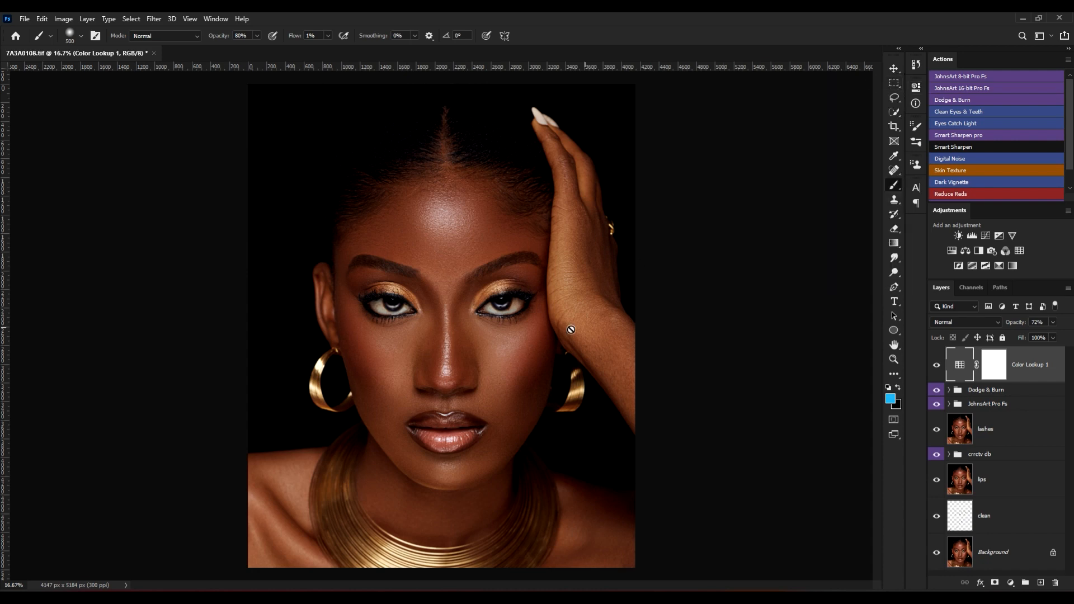
Examine the portrait at different zoom levels and compare it with the Color Lookup layer hidden and shown.
key("ctrl+plus")
key("ctrl+plus")
key("ctrl+minus")
key("ctrl+minus")
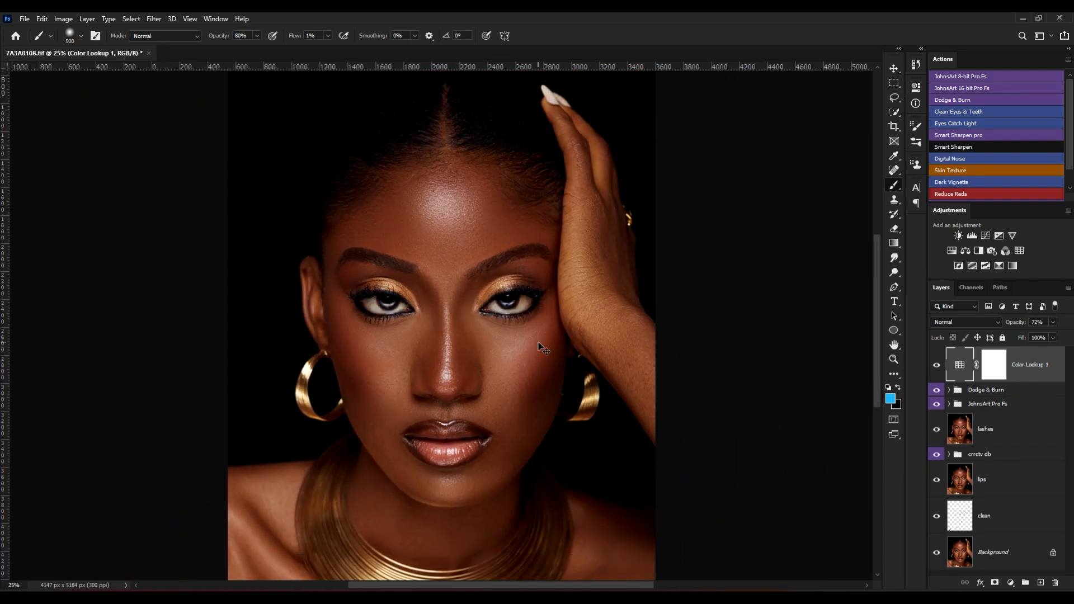
key("ctrl+minus")
left_click(937, 365)
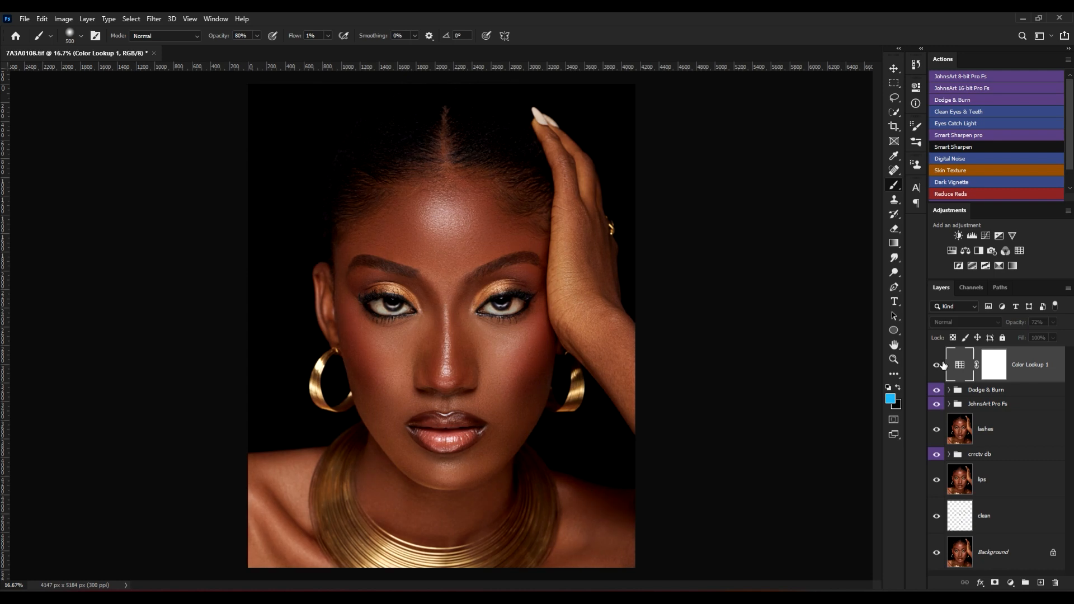
left_click(938, 365)
key("ctrl+minus")
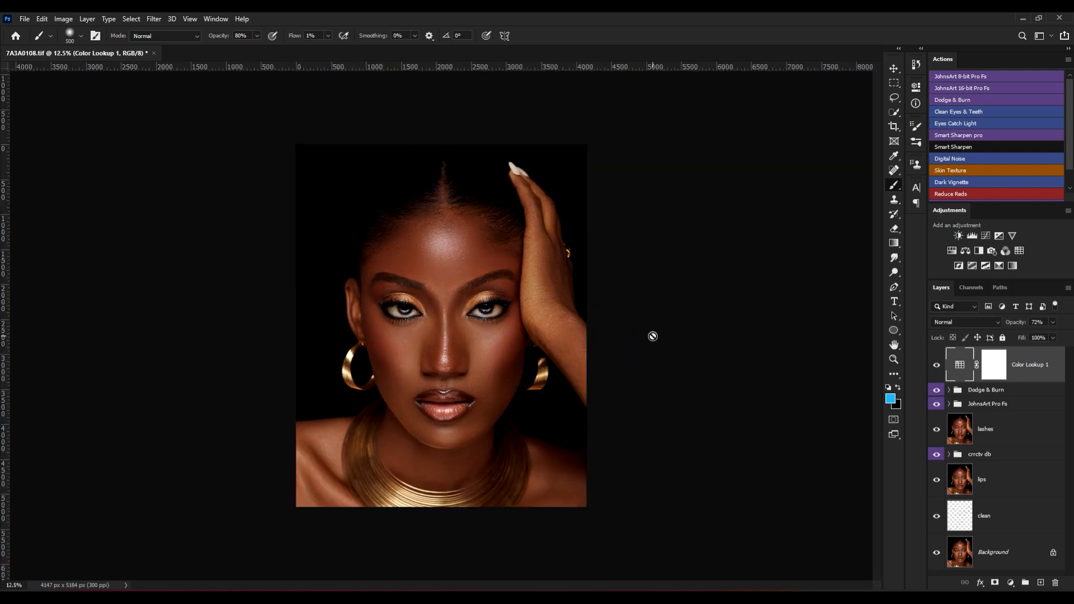